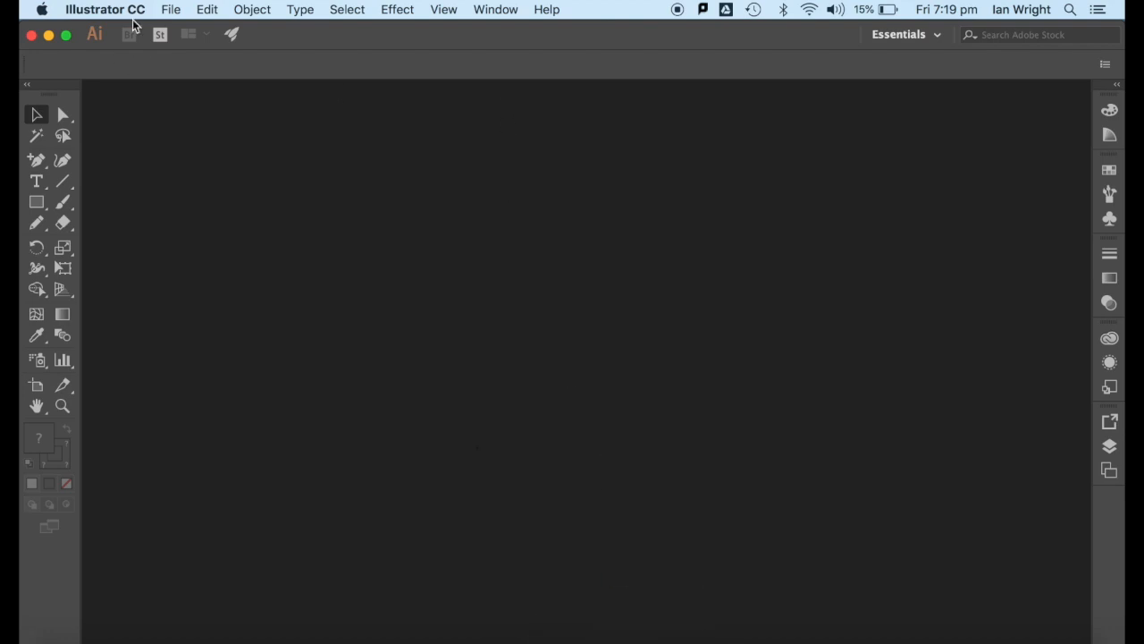
Create an A4 portrait print document named Fruit with 2 artboards in CMYK Color mode.
left_click(172, 13)
left_click(181, 32)
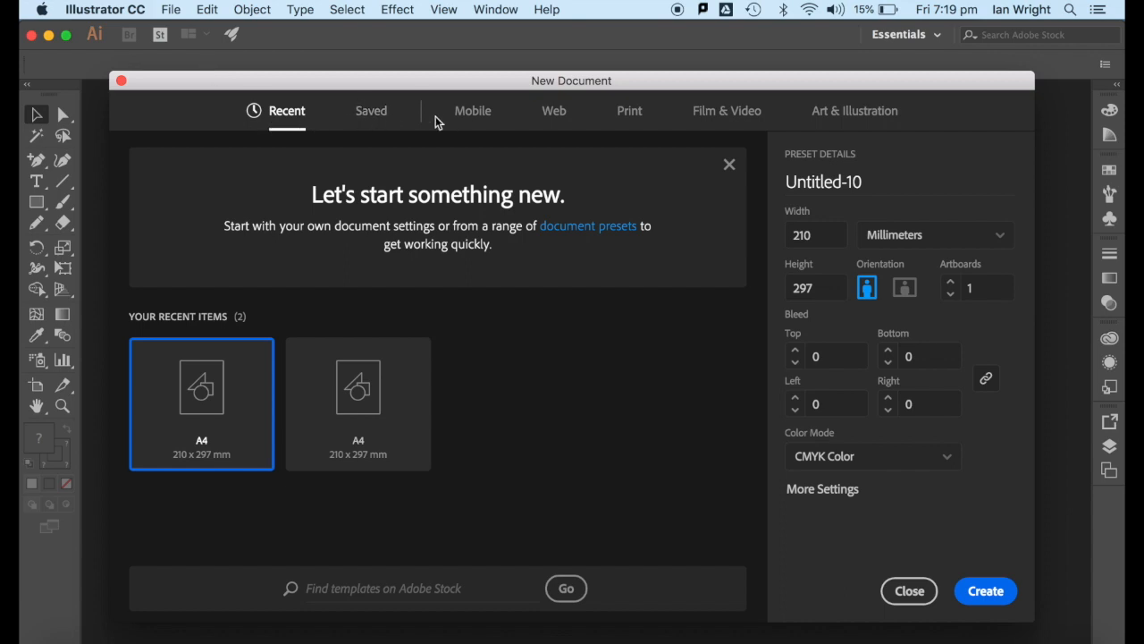
left_click(630, 112)
left_click(358, 270)
left_click(804, 181)
type("Fruit")
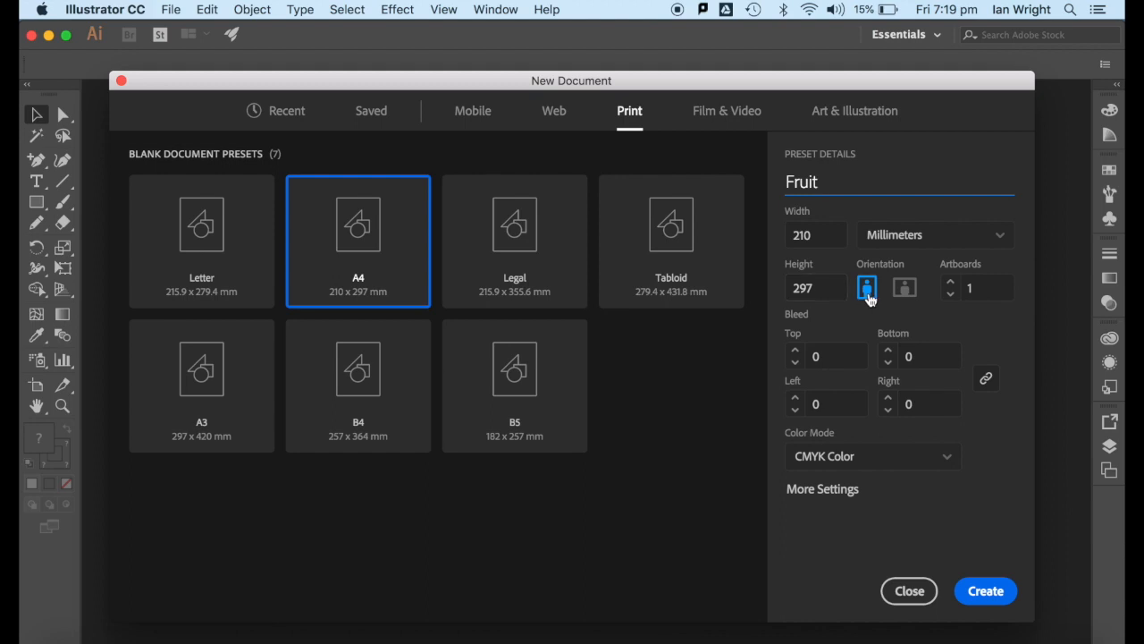
left_click(951, 283)
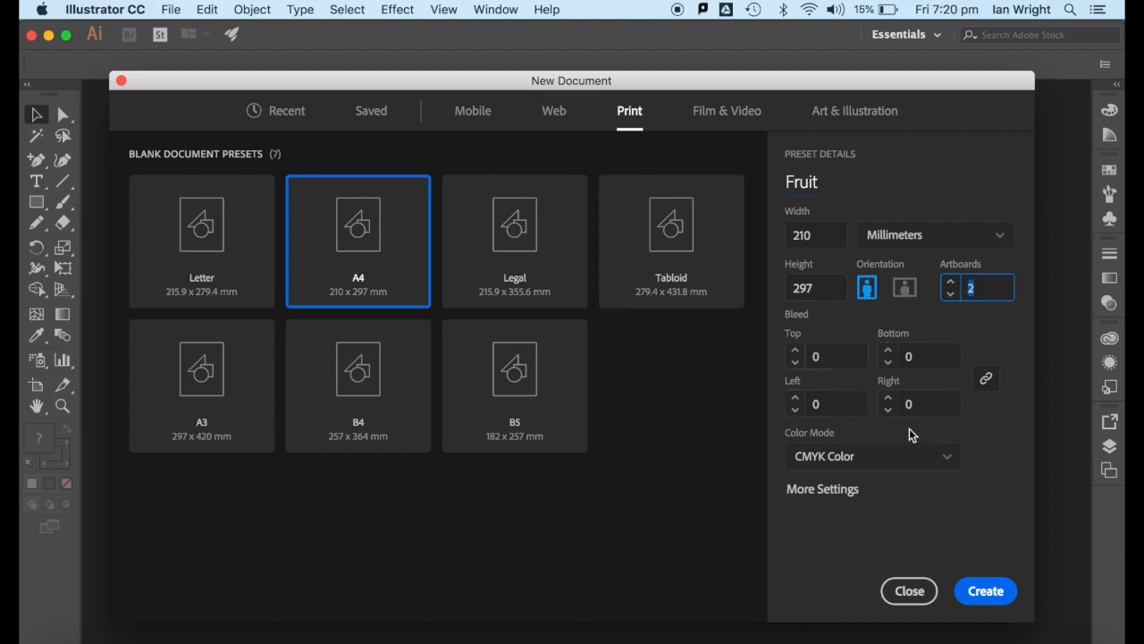
left_click(951, 461)
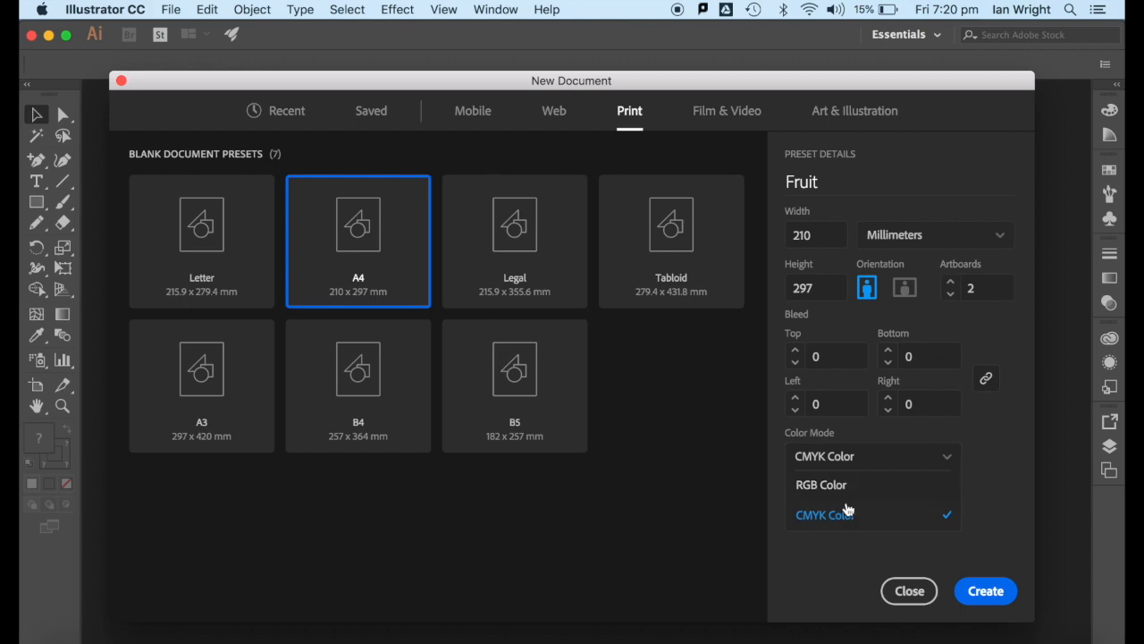
left_click(986, 588)
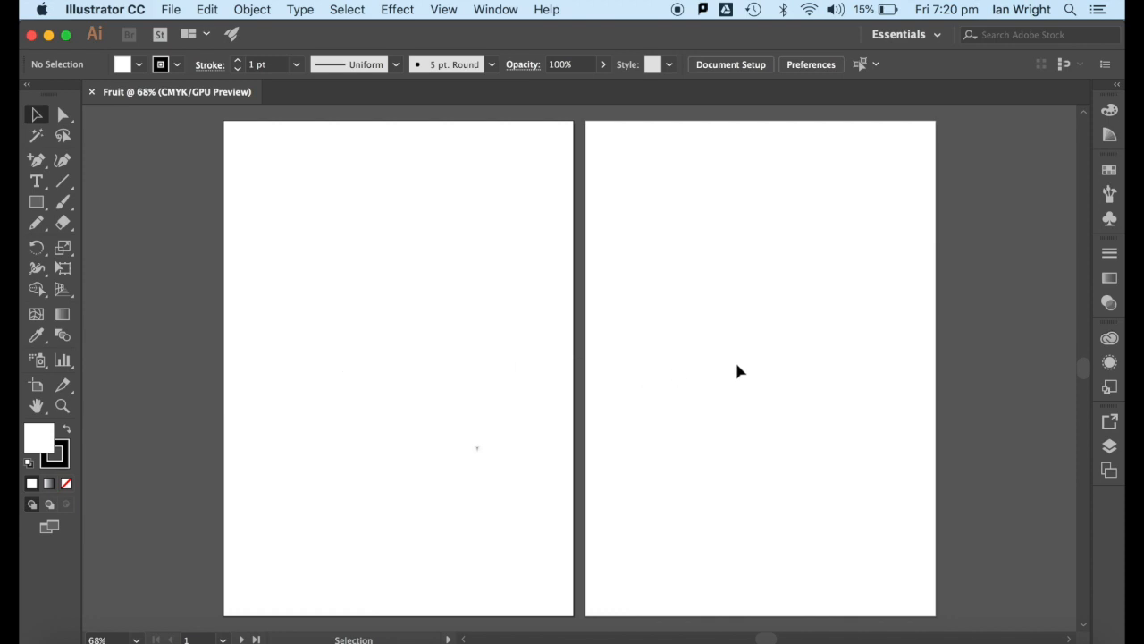
Set the workspace layout to Essentials.
left_click(497, 10)
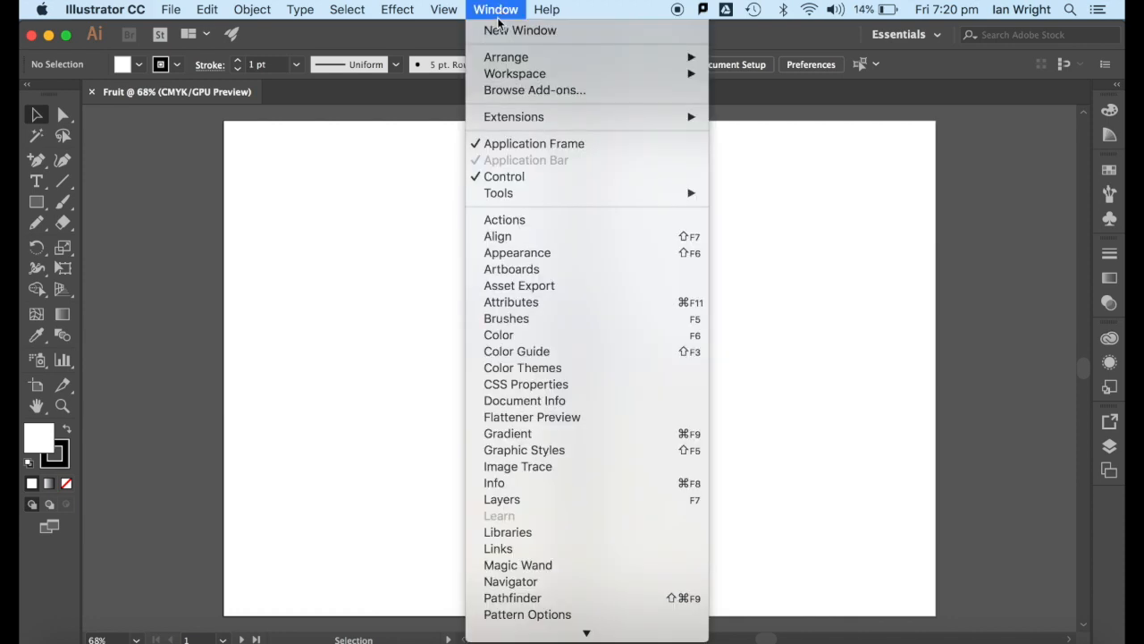
mouse_move(527, 78)
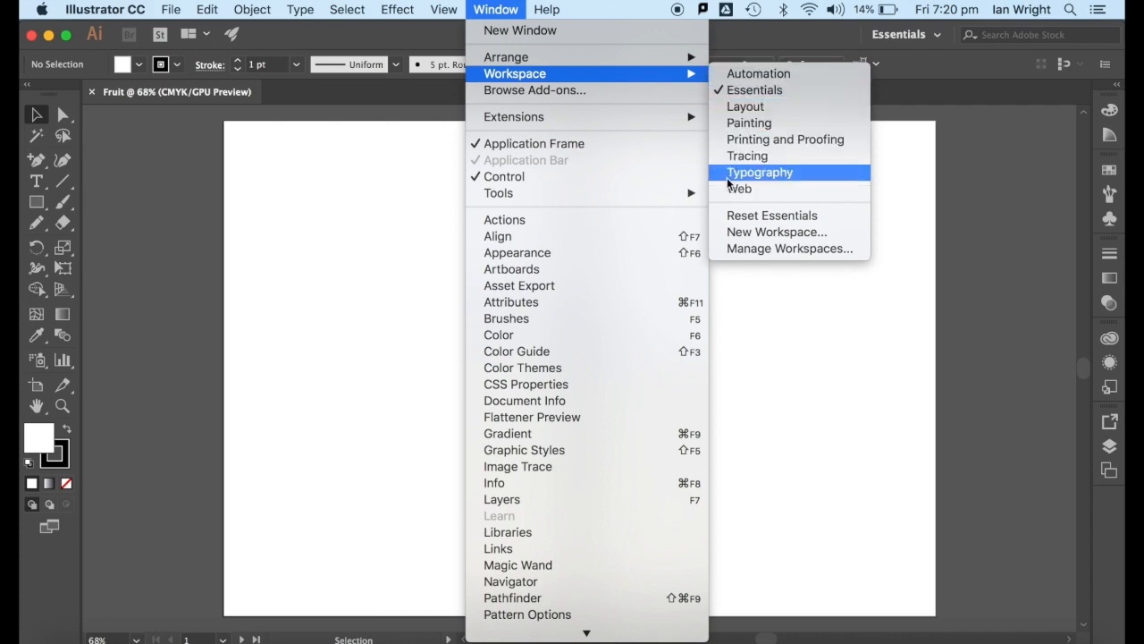
left_click(721, 90)
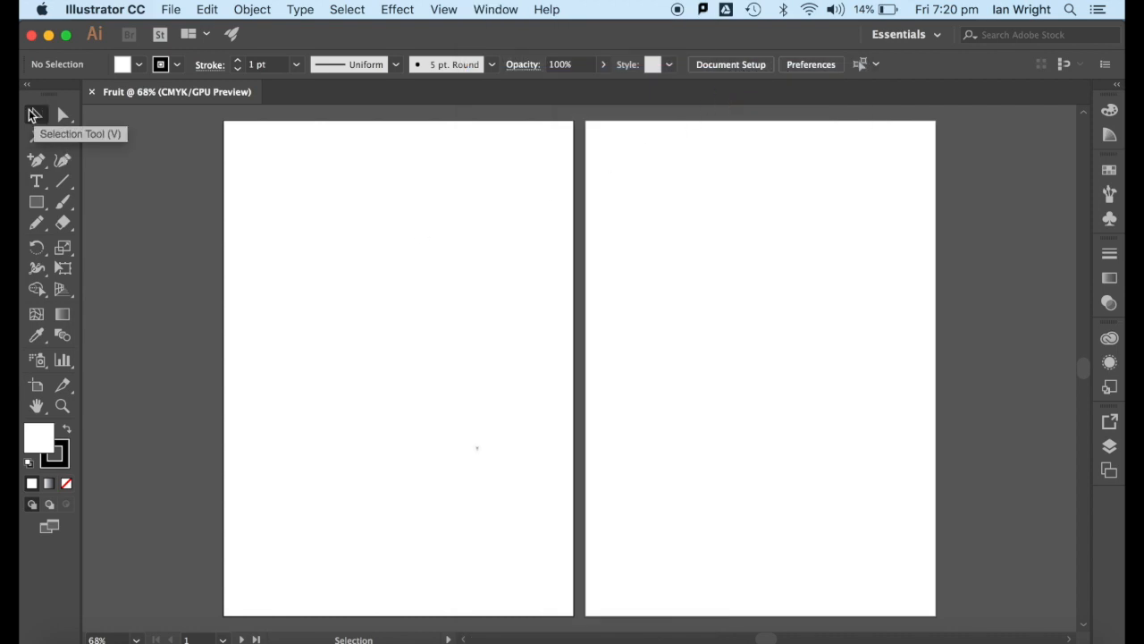
Examine the selection tools and the variants grouped with the Pen, Rectangle, Paintbrush and Shaper tools.
left_click(62, 114)
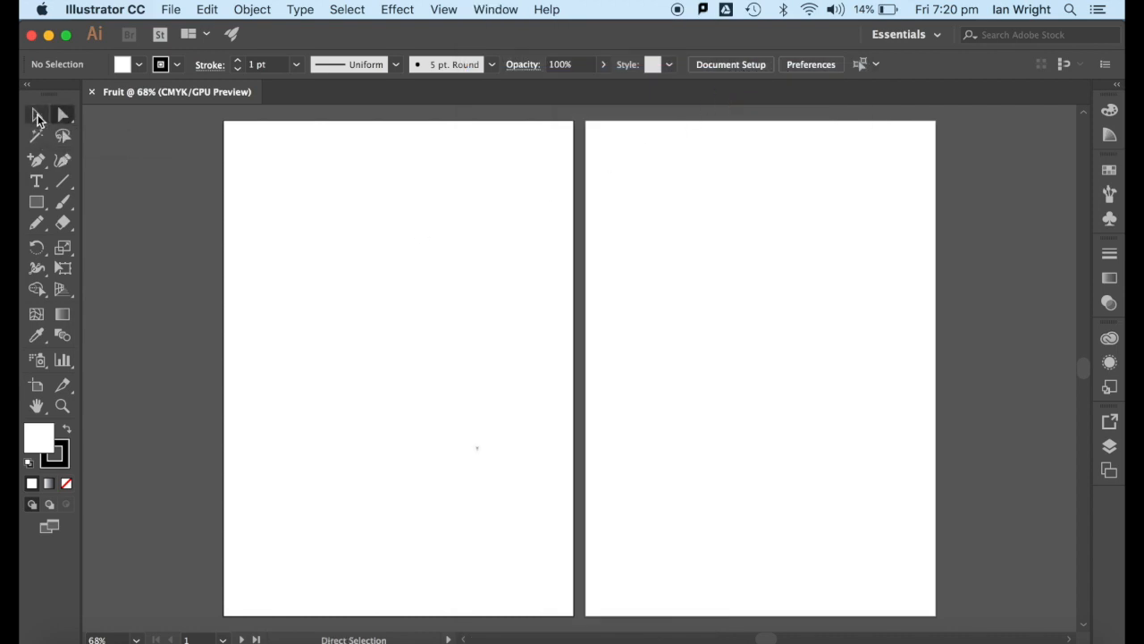
left_click(48, 173)
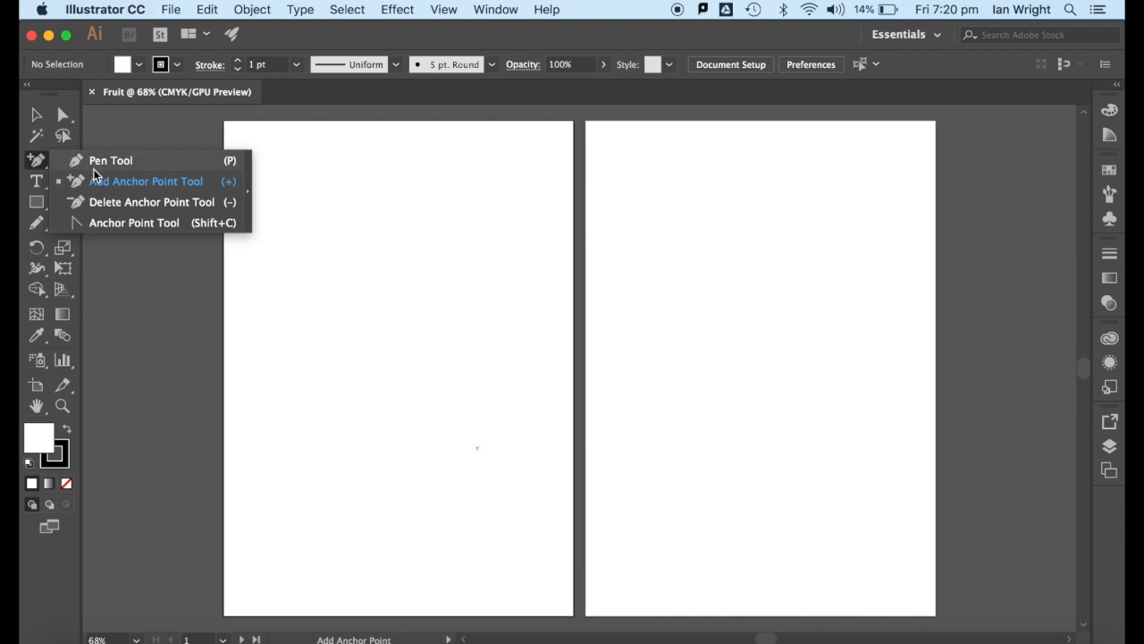
left_click(36, 202)
mouse_move(91, 253)
left_mouse_down()
mouse_move(92, 271)
mouse_move(39, 205)
mouse_move(109, 224)
left_mouse_up()
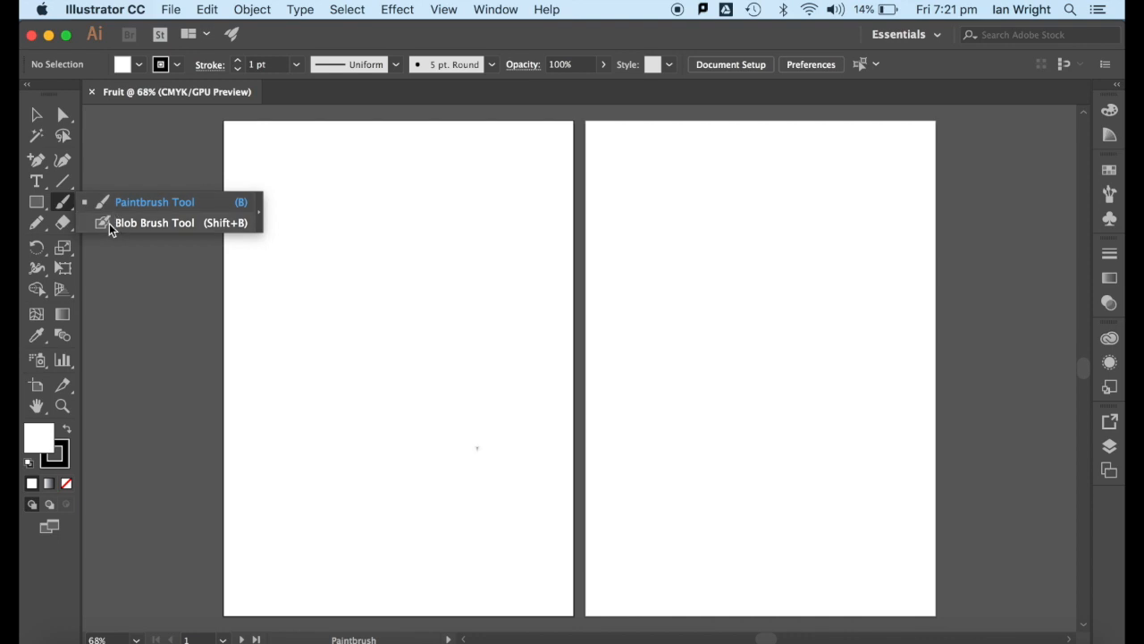
left_click(42, 227)
mouse_move(42, 227)
left_mouse_down()
mouse_move(106, 224)
mouse_move(113, 242)
mouse_move(123, 228)
mouse_move(69, 225)
mouse_move(108, 227)
mouse_move(130, 247)
mouse_move(118, 223)
left_mouse_up()
left_click(39, 228)
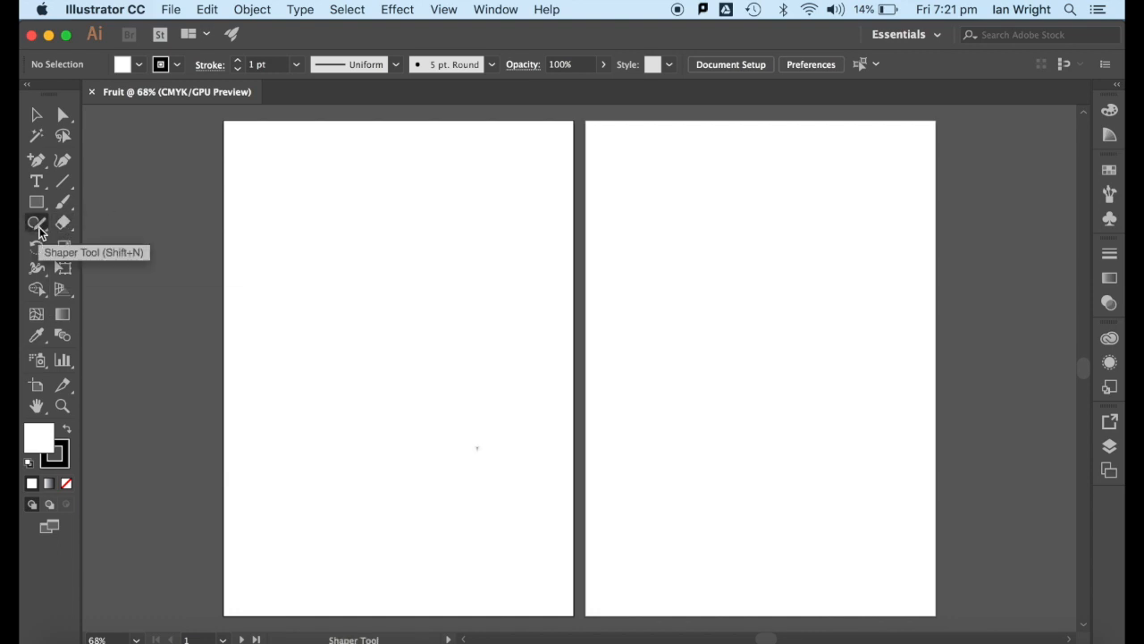
left_click_drag(42, 230, 49, 225)
left_click_drag(49, 226, 112, 241)
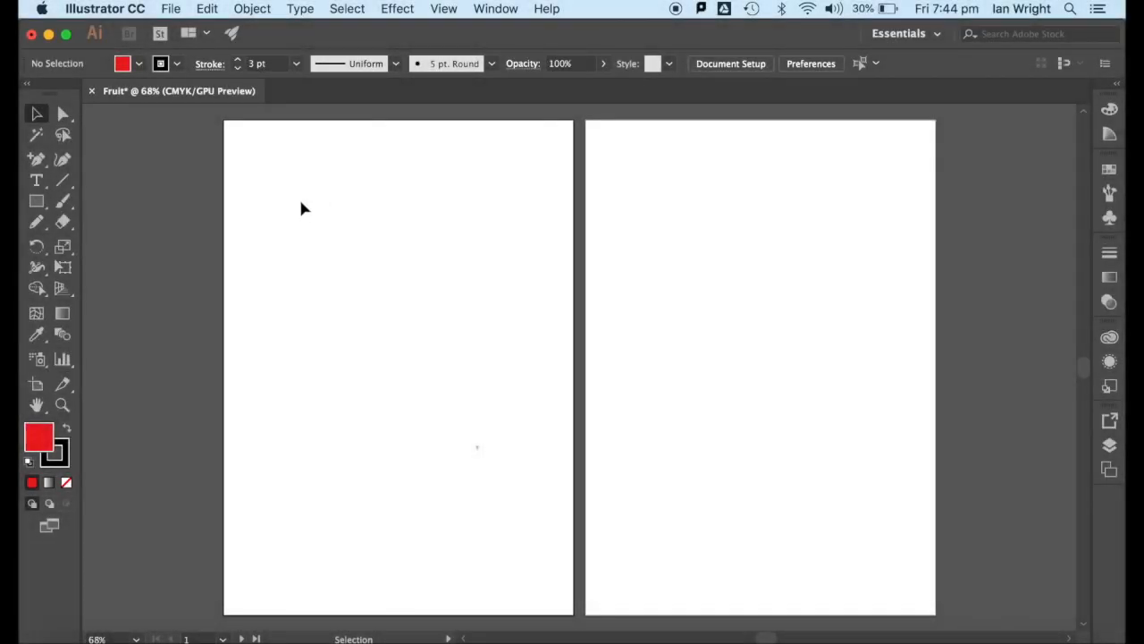
Draw a wide rectangle near the upper-left corner of the first artboard and fill it with yellow C=5 M=0 Y=90 K=0.
left_click_drag(36, 206, 107, 200)
mouse_move(258, 159)
left_mouse_down()
mouse_move(265, 175)
mouse_move(360, 201)
left_mouse_up()
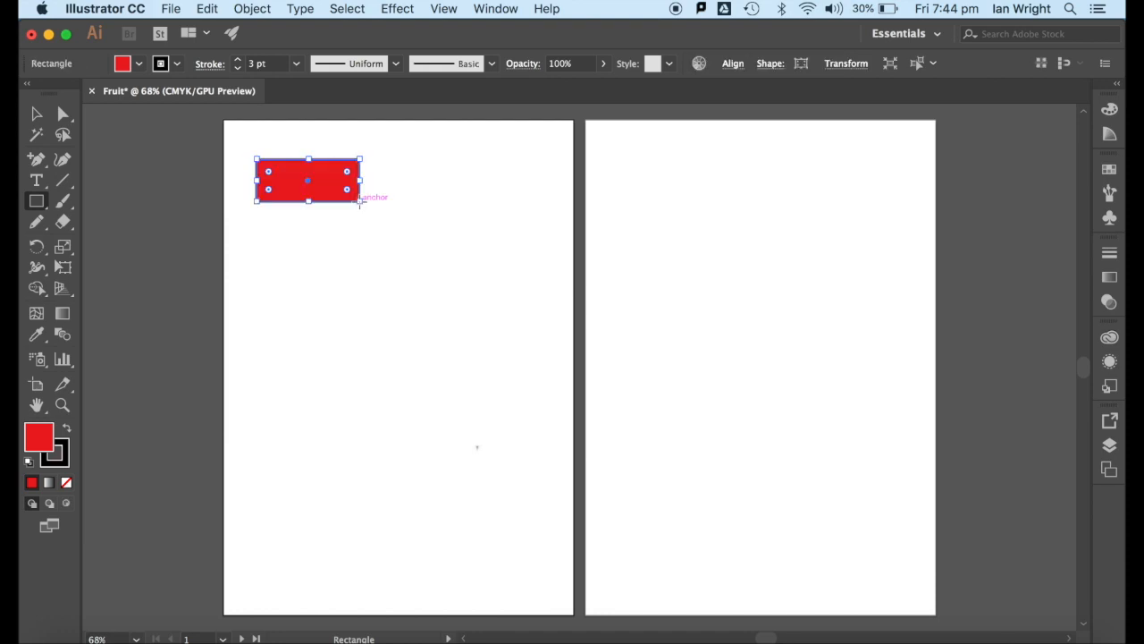
left_click(139, 63)
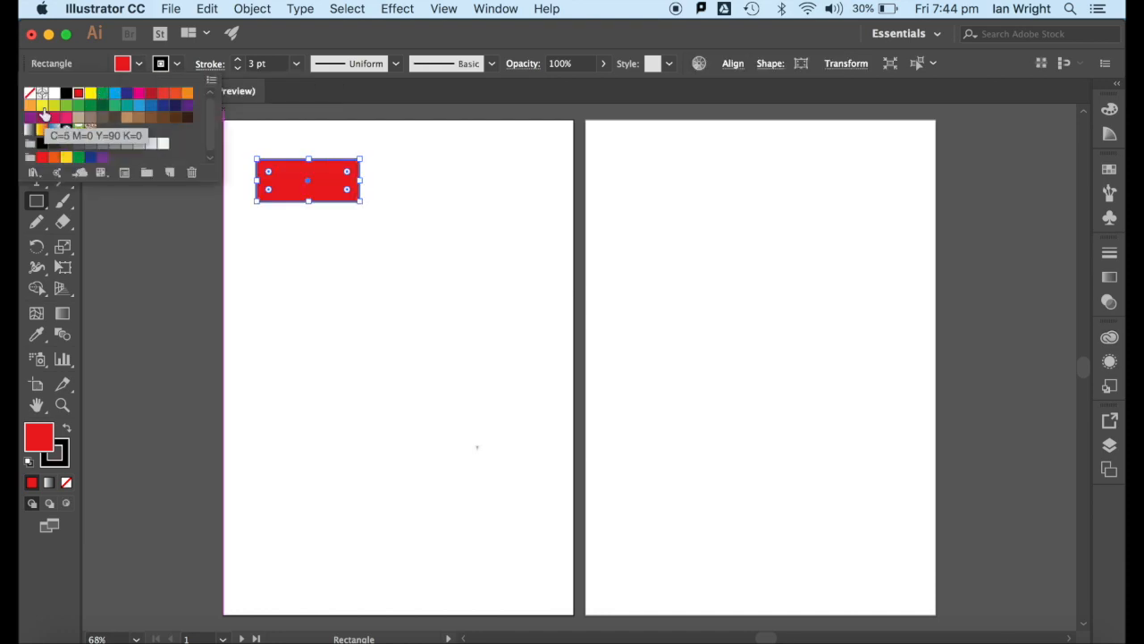
left_click(42, 106)
Give the yellow rectangle a dark brown stroke with a weight of 5 pt.
left_click(177, 64)
left_click(163, 119)
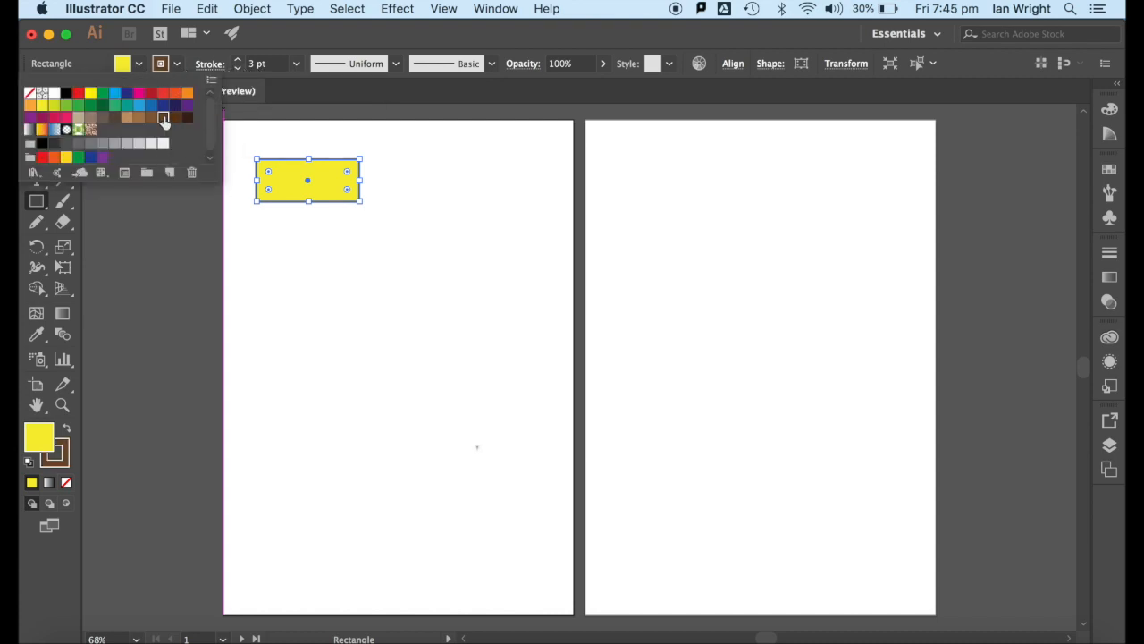
left_click(296, 65)
left_click(311, 213)
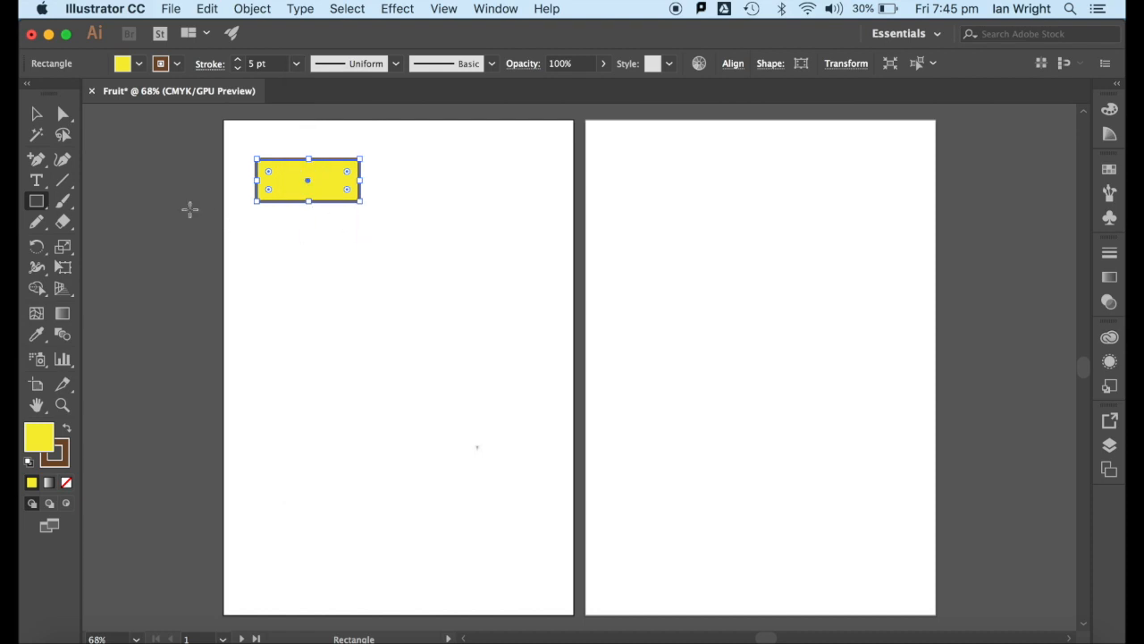
Add anchor points at the middle of the rectangle's upper and lower edges and on both sides of its upper-left corner.
left_click(37, 114)
left_click(63, 114)
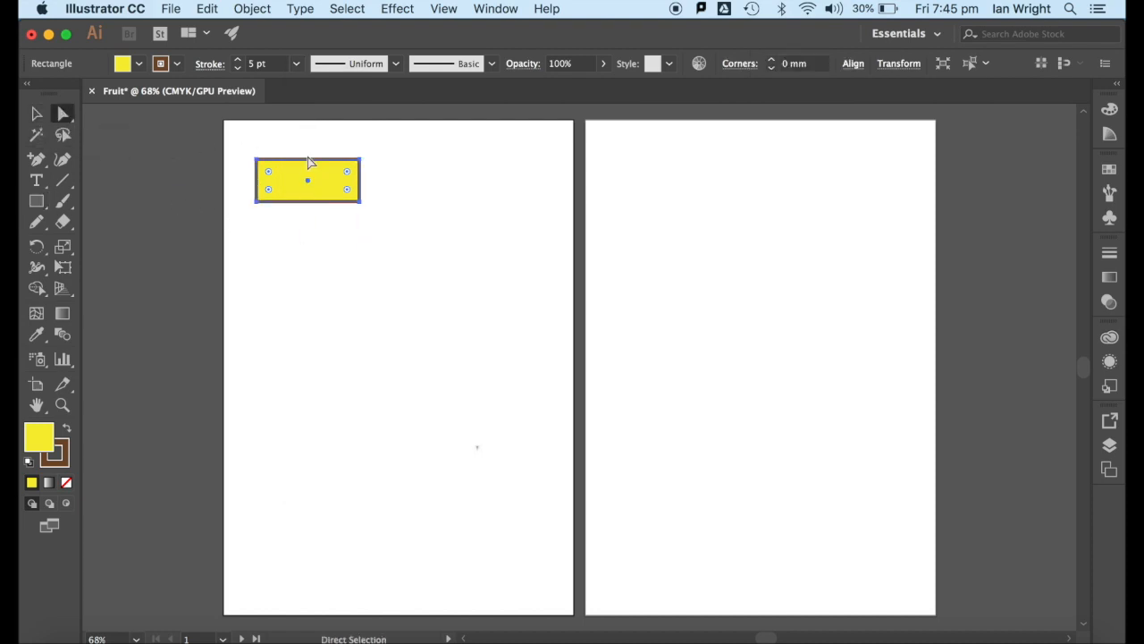
left_click_drag(37, 159, 104, 183)
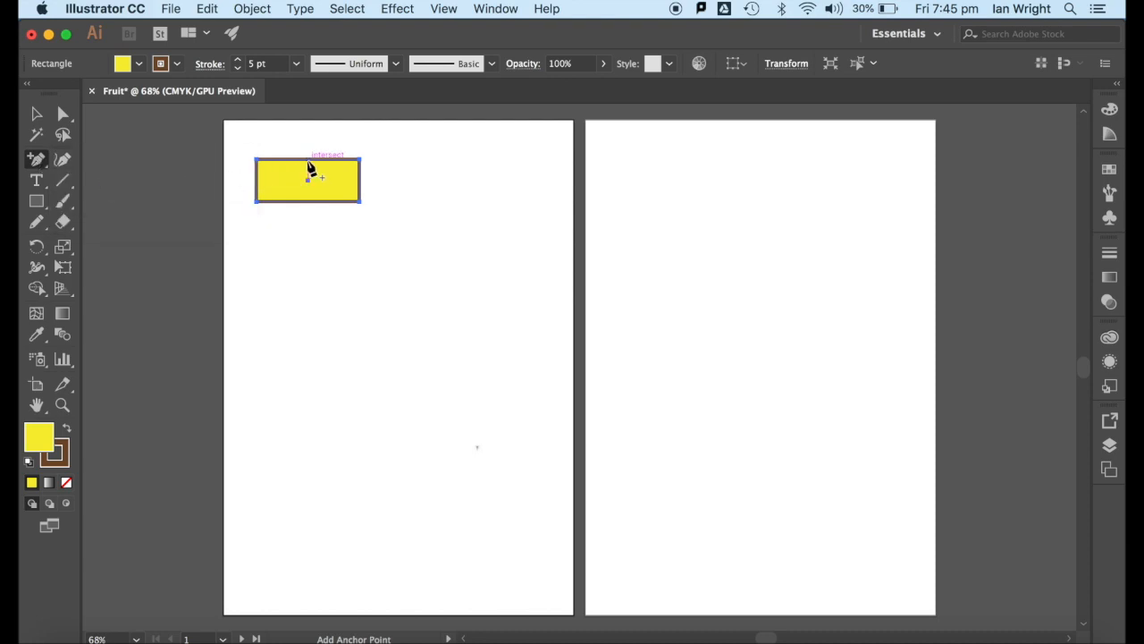
left_click(308, 160)
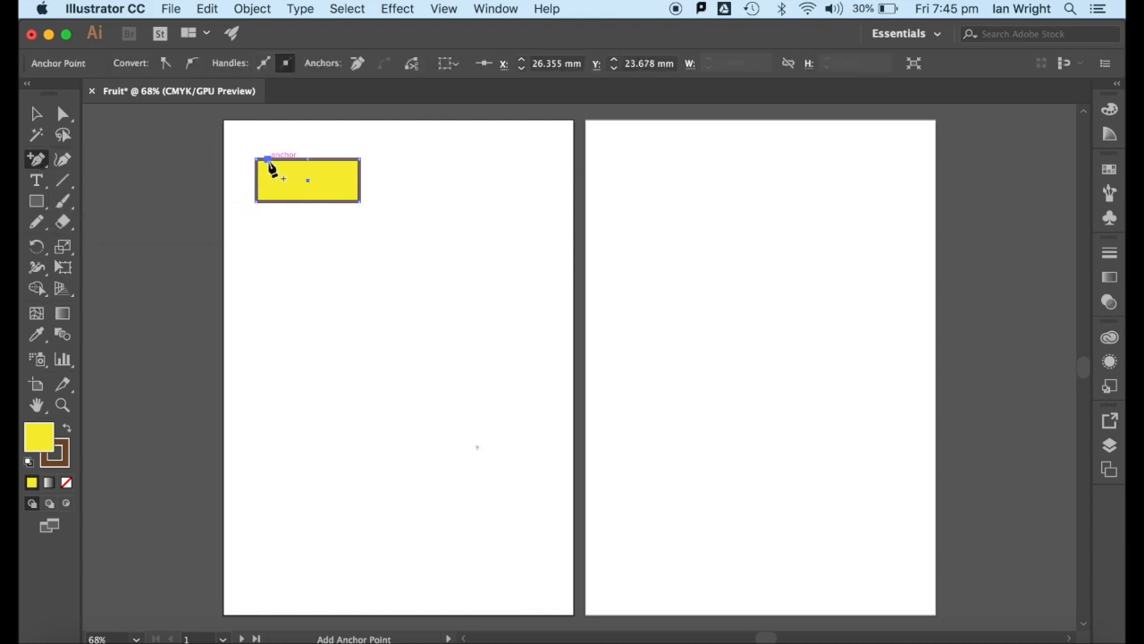
left_click(256, 171)
left_click(307, 202)
Convert the rectangle's upper and lower middle anchor points to smooth and move both downward to bend the shape.
left_click(64, 114)
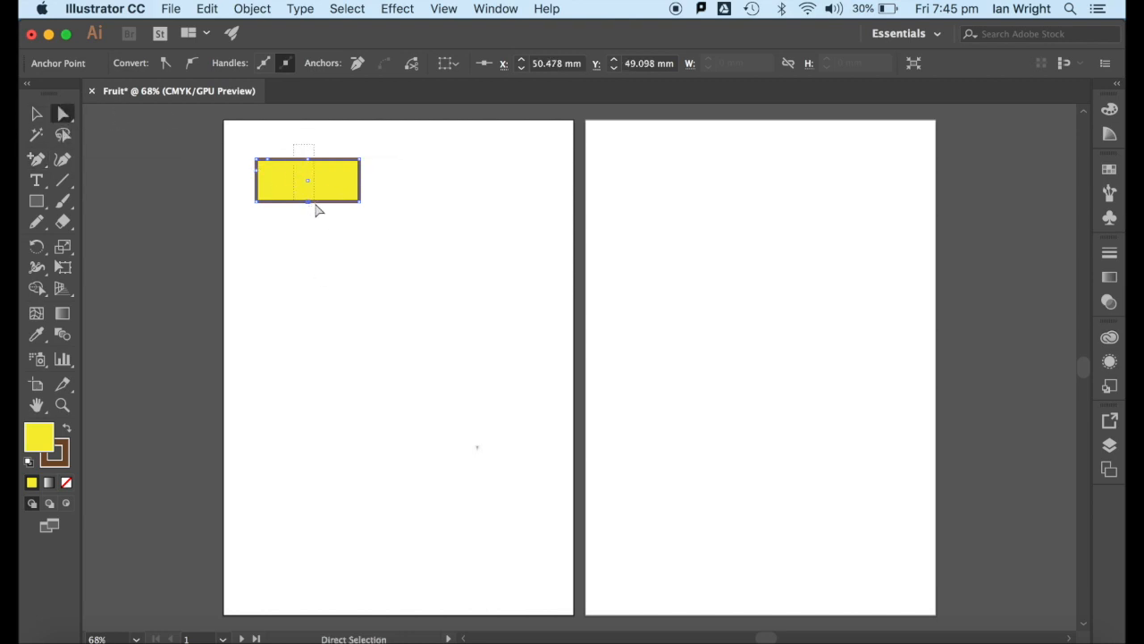
left_click_drag(316, 206, 317, 208)
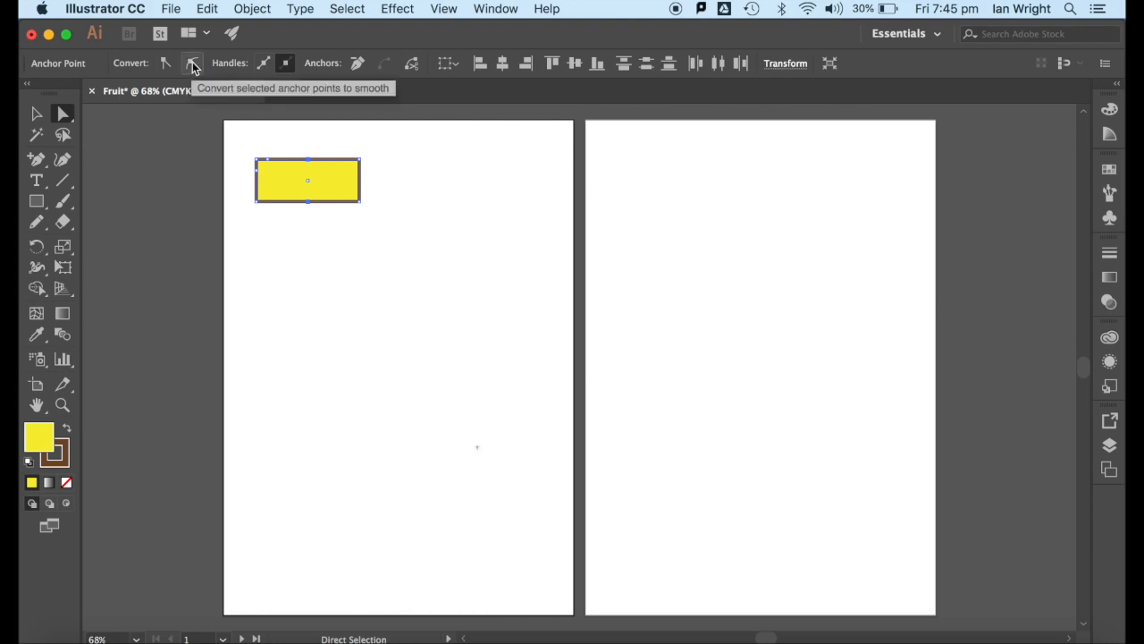
left_click_drag(308, 160, 307, 170)
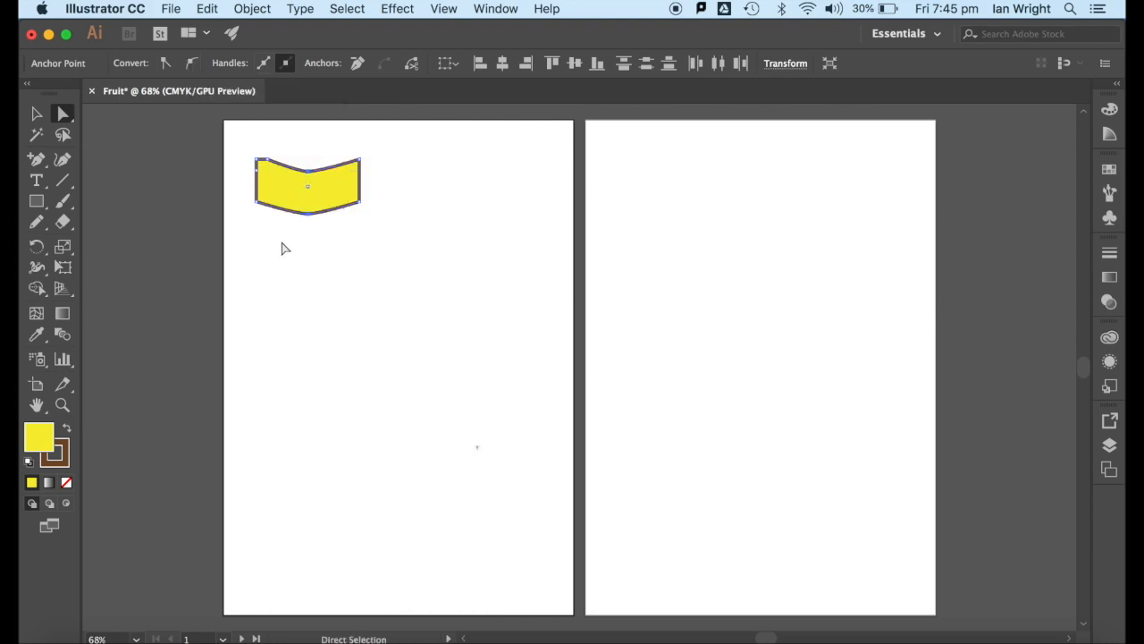
Convert the shape's lower-left and lower-right corner anchor points to smooth.
left_click(257, 204)
left_click(191, 63)
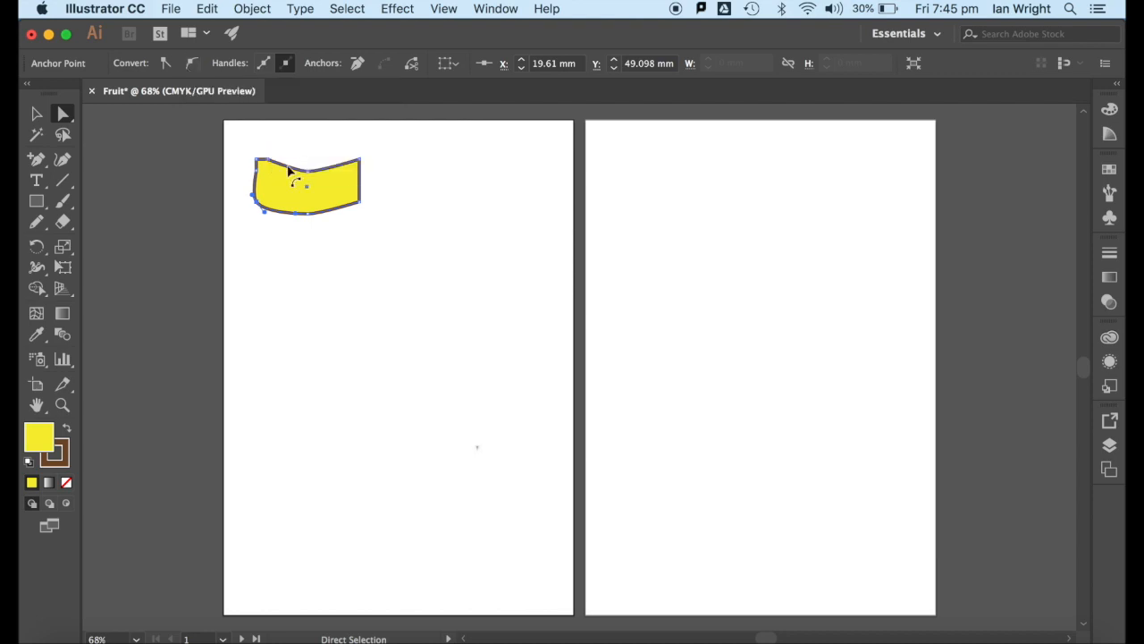
left_click(360, 207)
left_click(193, 63)
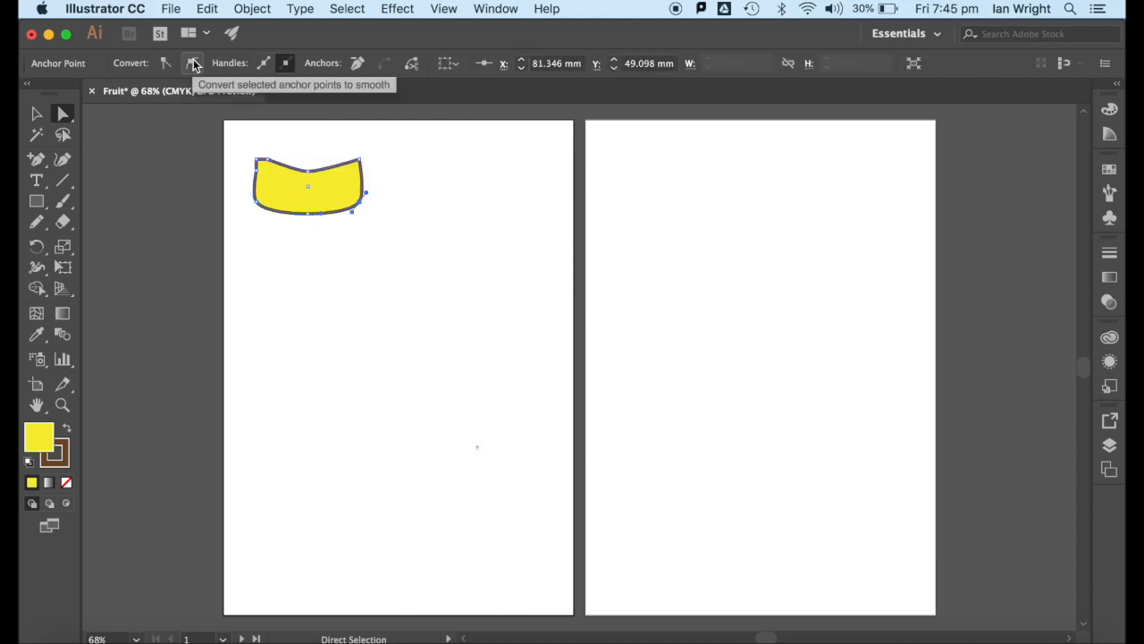
Pull the anchor point below the shape's upper-left corner inward to start a banana stem.
scroll(286, 218, "up", 9)
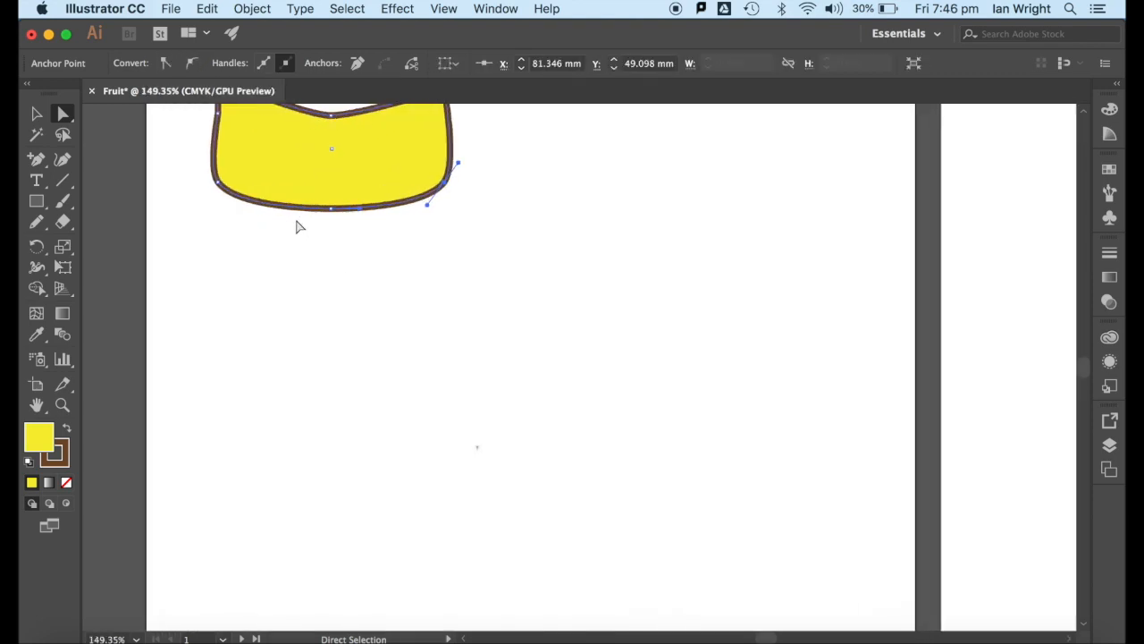
scroll(298, 224, "up", 3)
scroll(317, 284, "up", 2)
left_click_drag(239, 260, 253, 259)
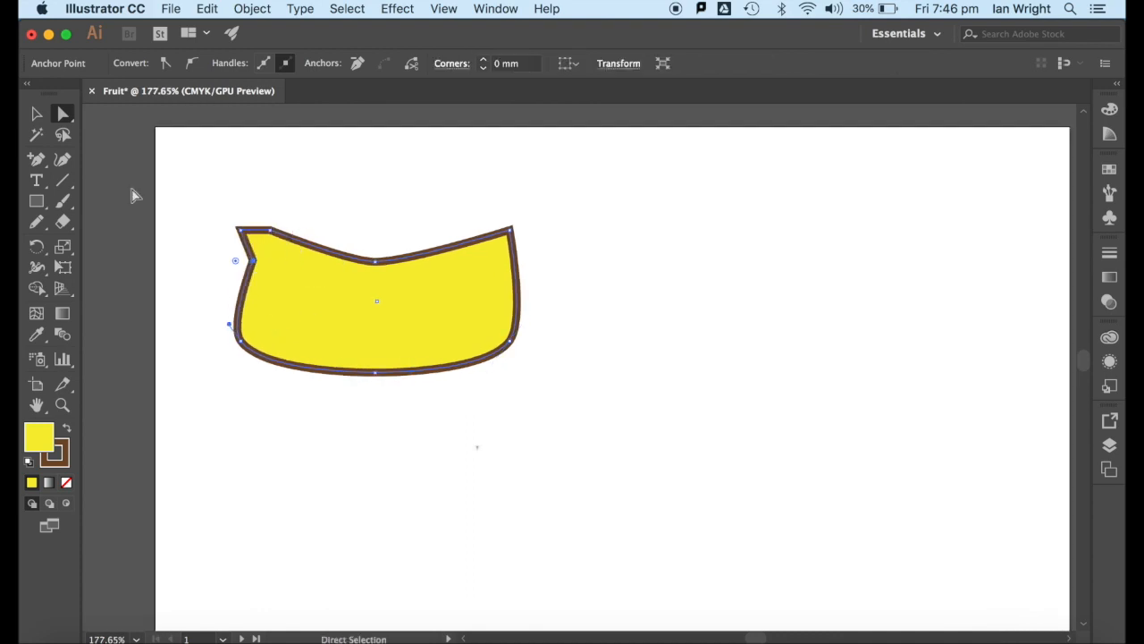
Add an anchor point on the upper edge beside the stem and pull it down and left to narrow the stem.
left_click(36, 161)
left_click(295, 250)
left_click(712, 363)
left_click(63, 113)
left_click_drag(289, 239, 276, 248)
Move the banana's upper and lower middle anchor points down and adjust the upper one's handles to smooth the inner curve.
left_click_drag(377, 265, 376, 294)
left_click_drag(376, 376, 374, 386)
left_click_drag(376, 288, 307, 298)
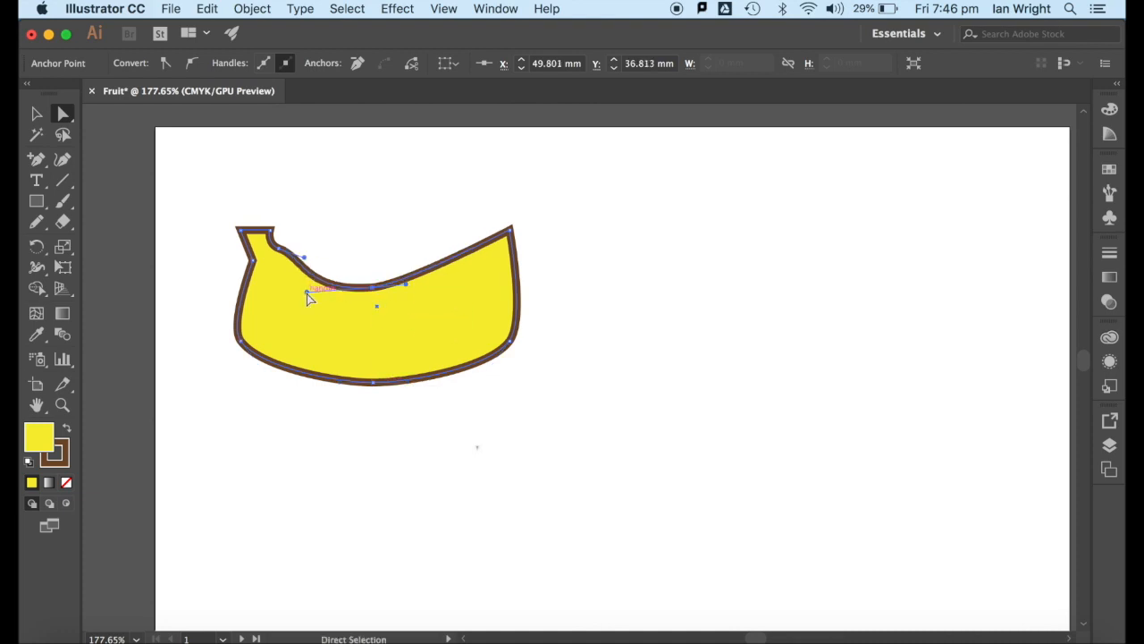
left_click_drag(404, 286, 430, 298)
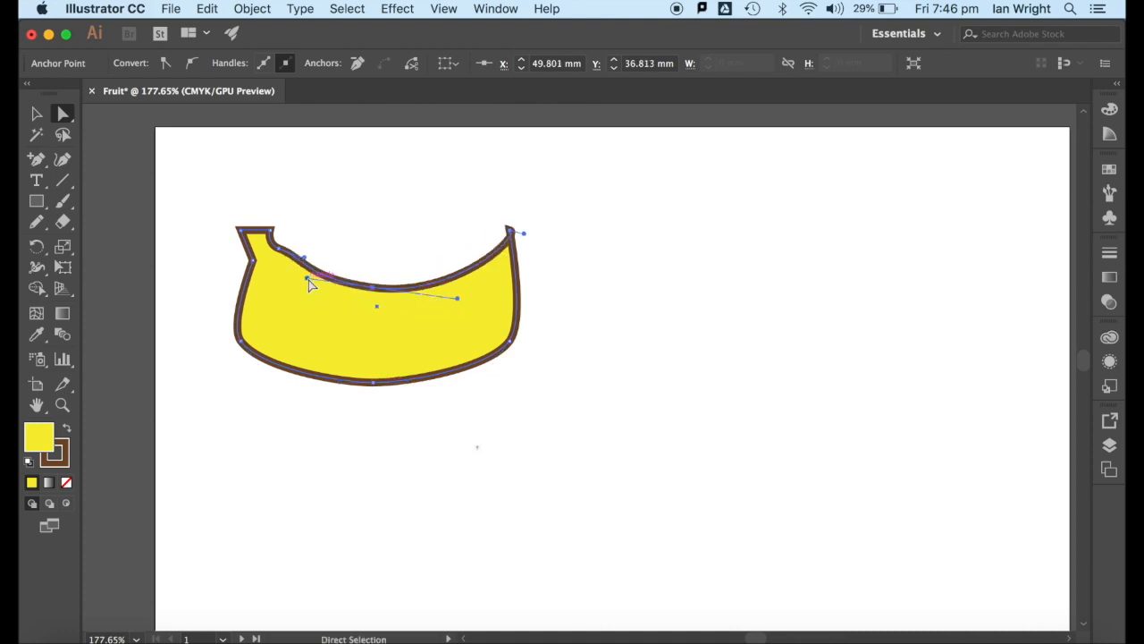
left_click_drag(309, 282, 298, 287)
Round the banana's ends by moving its lower-left anchor point inward and extending the lower-right anchor's handle outward.
left_click_drag(247, 339, 234, 300)
left_click(509, 340)
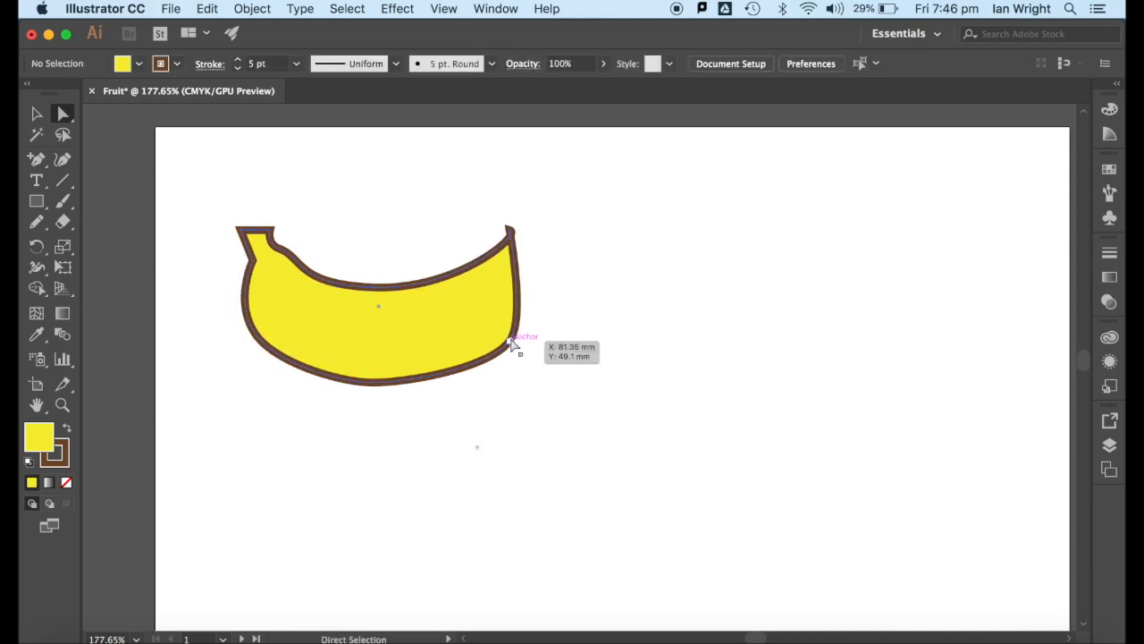
left_click_drag(525, 318, 549, 298)
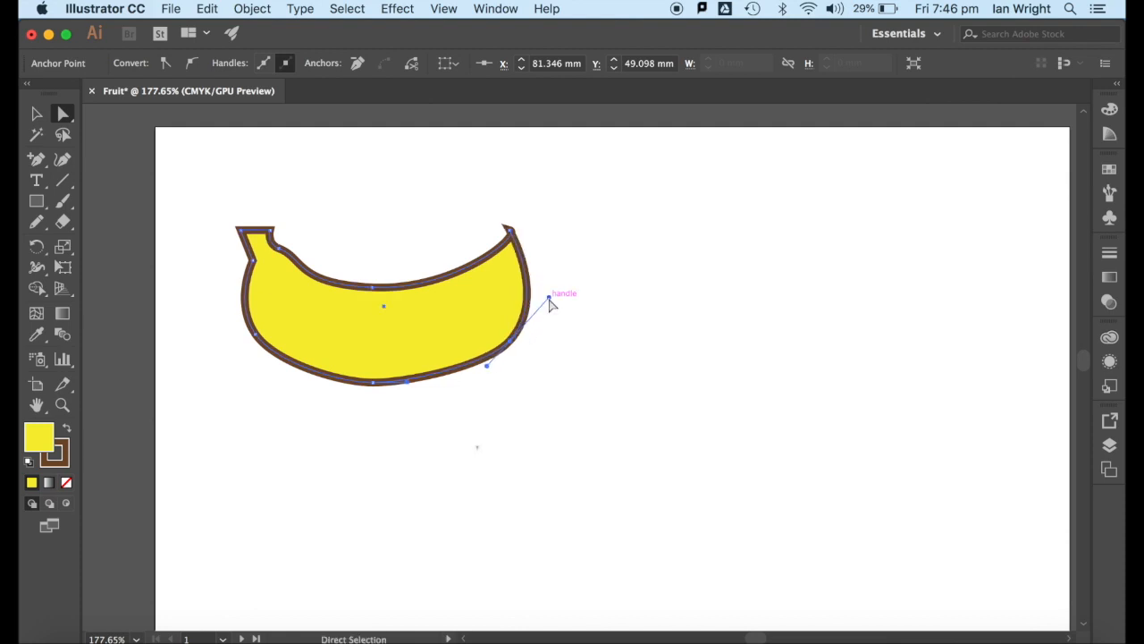
Create a three-sided polygon with a 20 mm radius beside the banana.
left_click(42, 205)
left_click(36, 201)
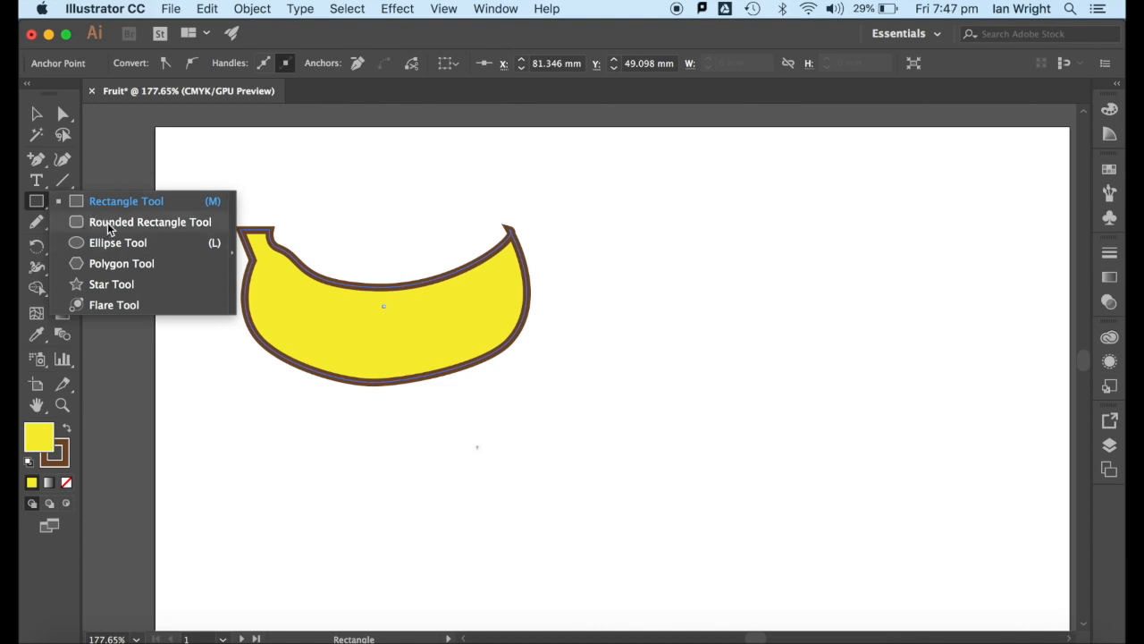
left_click(103, 264)
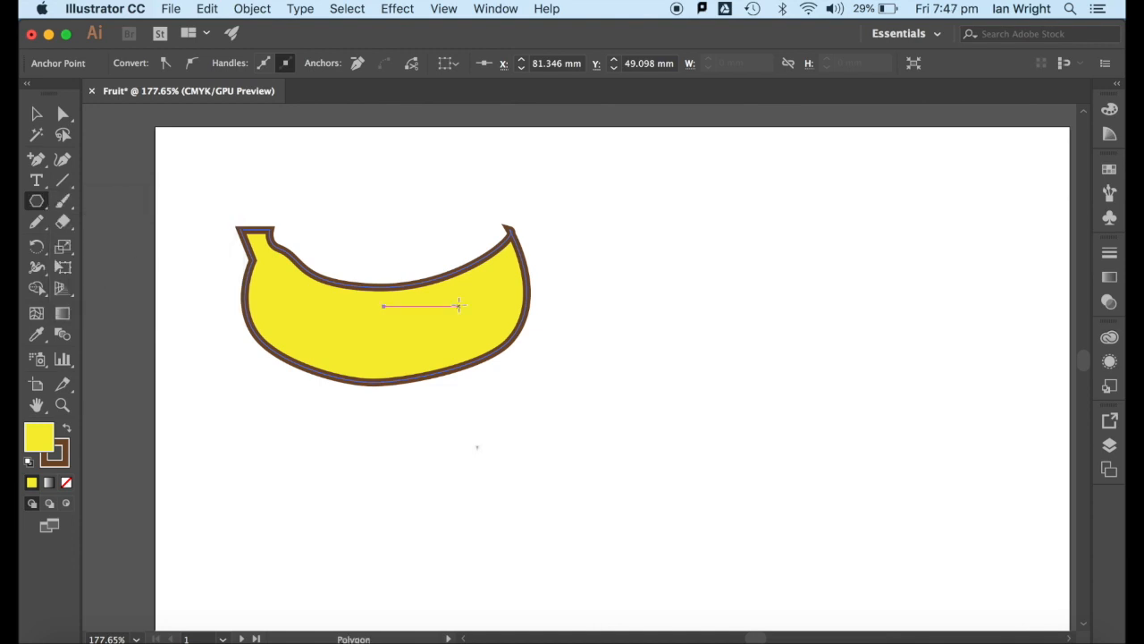
left_click(645, 299)
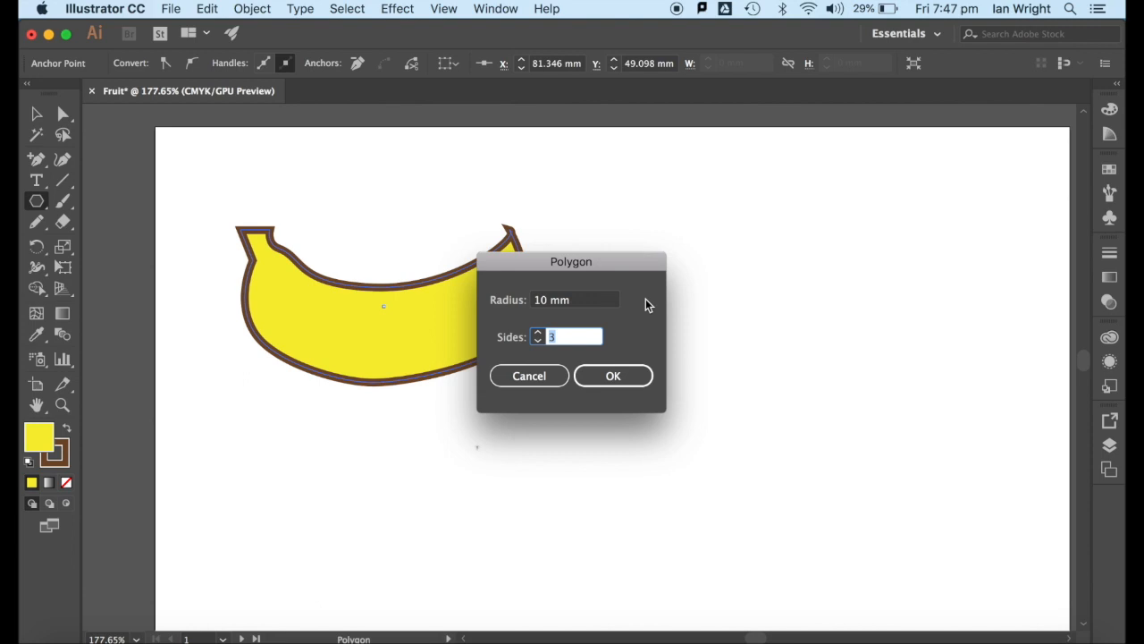
double_click(542, 306)
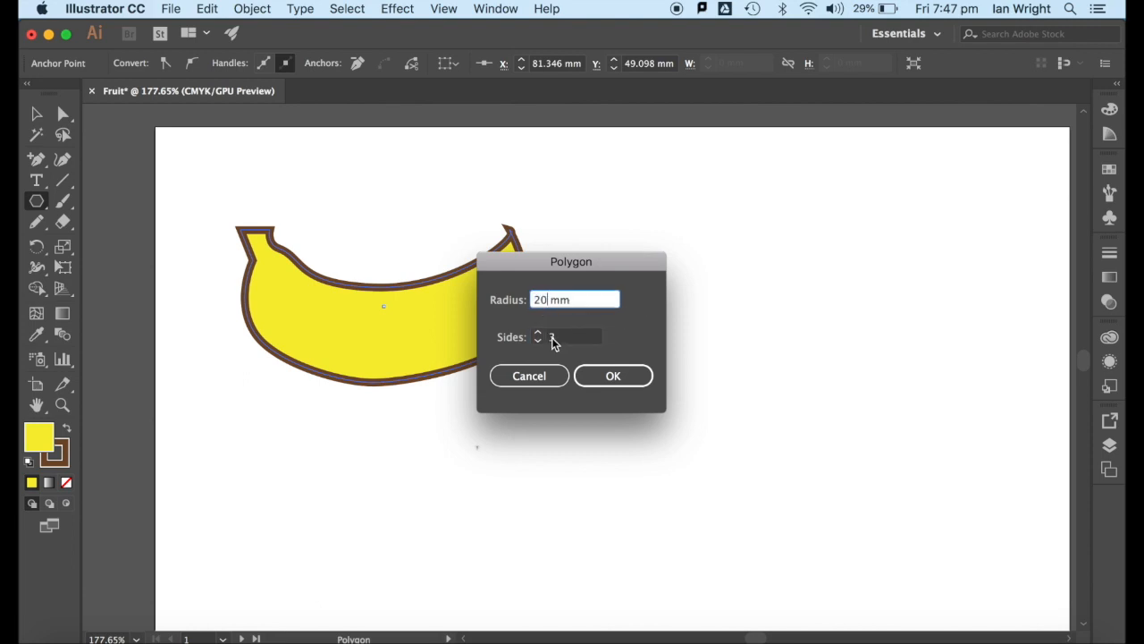
left_click(611, 374)
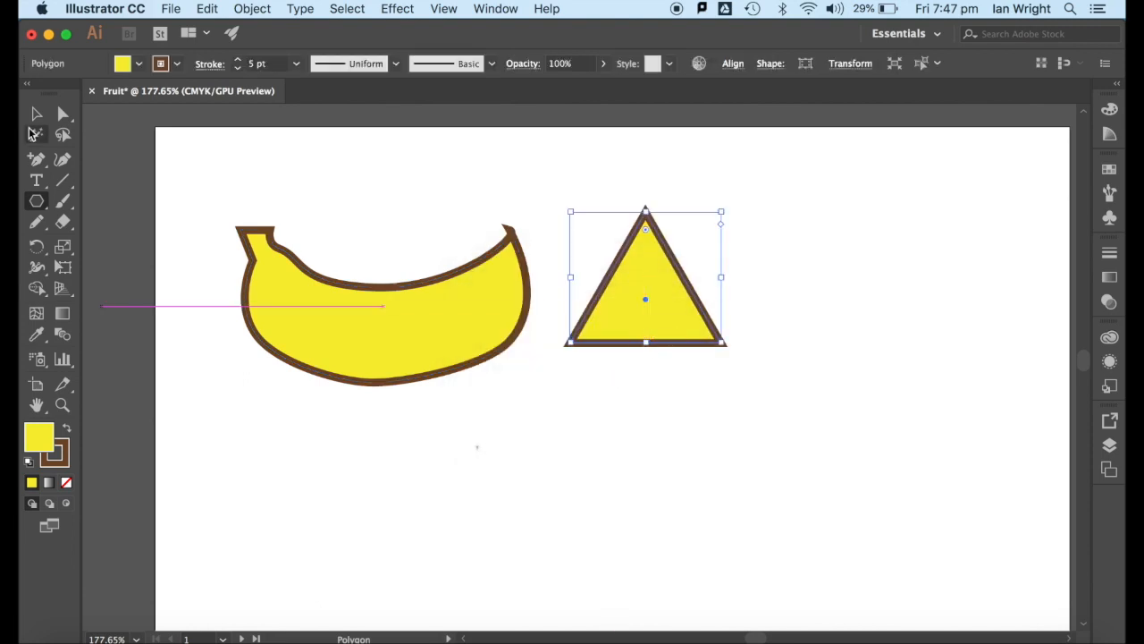
Stretch the triangle's base downward to make it taller and fill it with light green.
left_click(36, 114)
left_click_drag(646, 343, 650, 391)
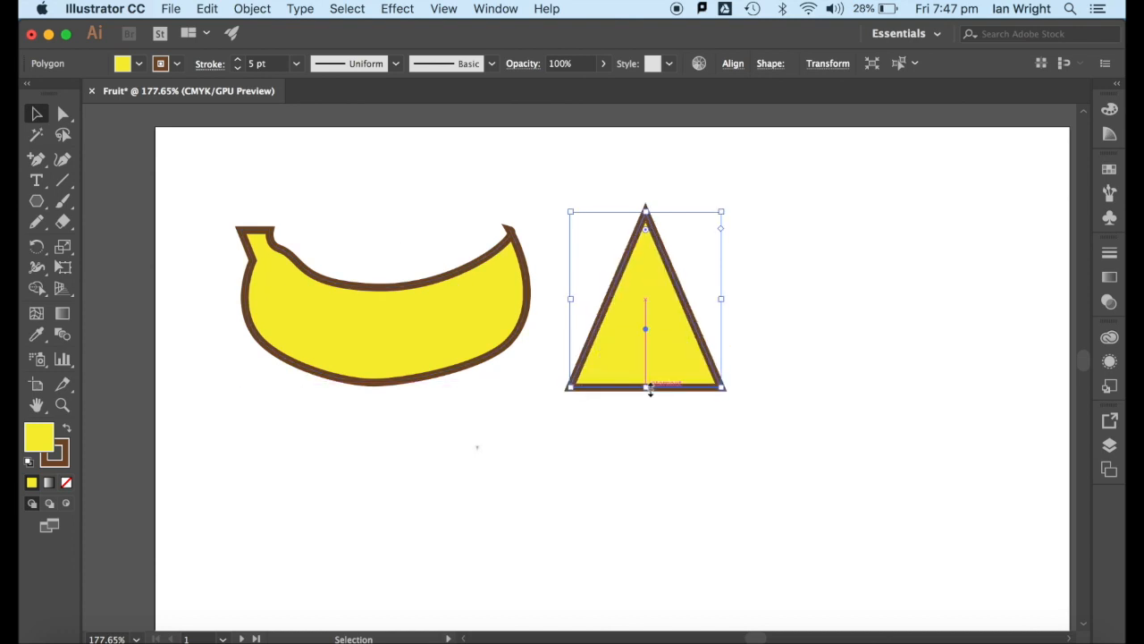
left_click(139, 64)
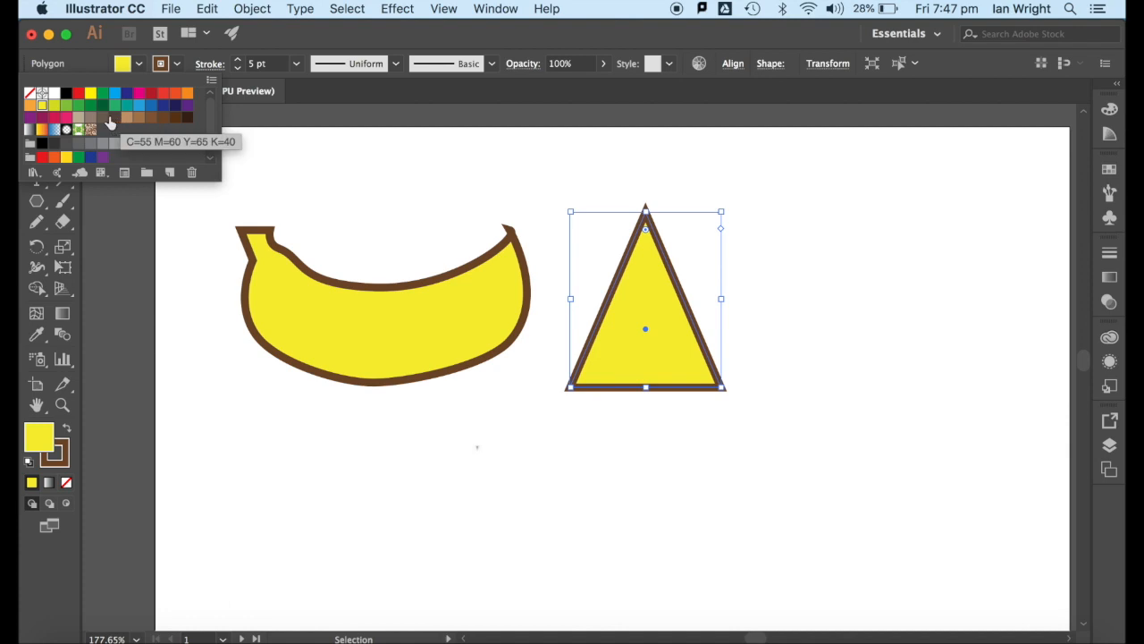
left_click(66, 107)
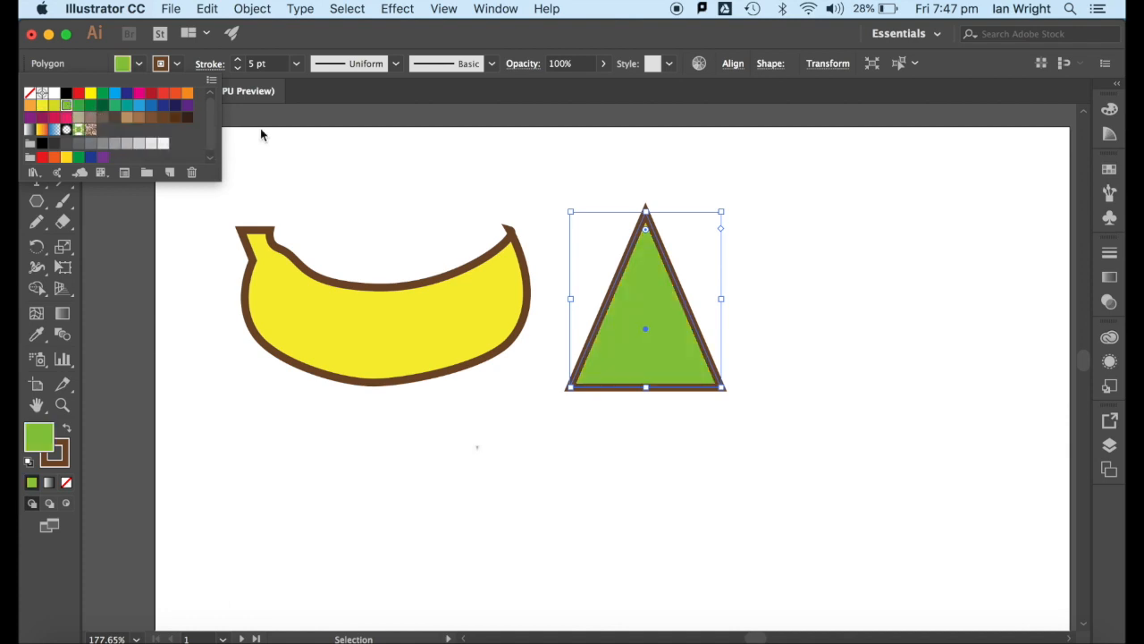
Round the green triangle's two lower corners, giving the lower-left one a radius of about 7.9 mm.
left_click(63, 114)
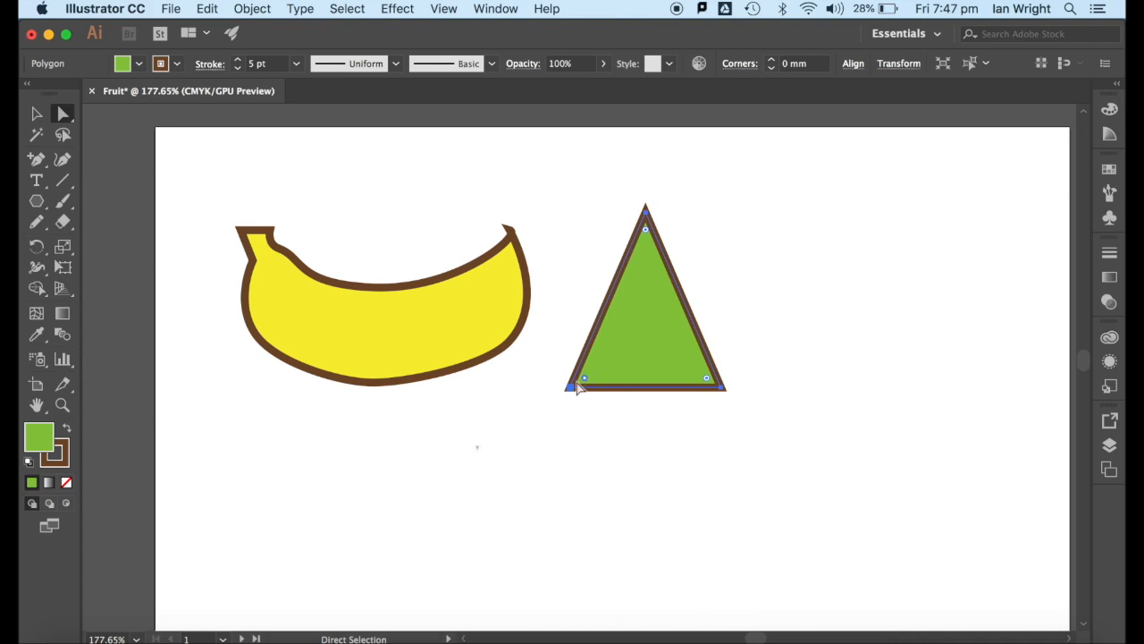
left_click_drag(586, 382, 626, 361)
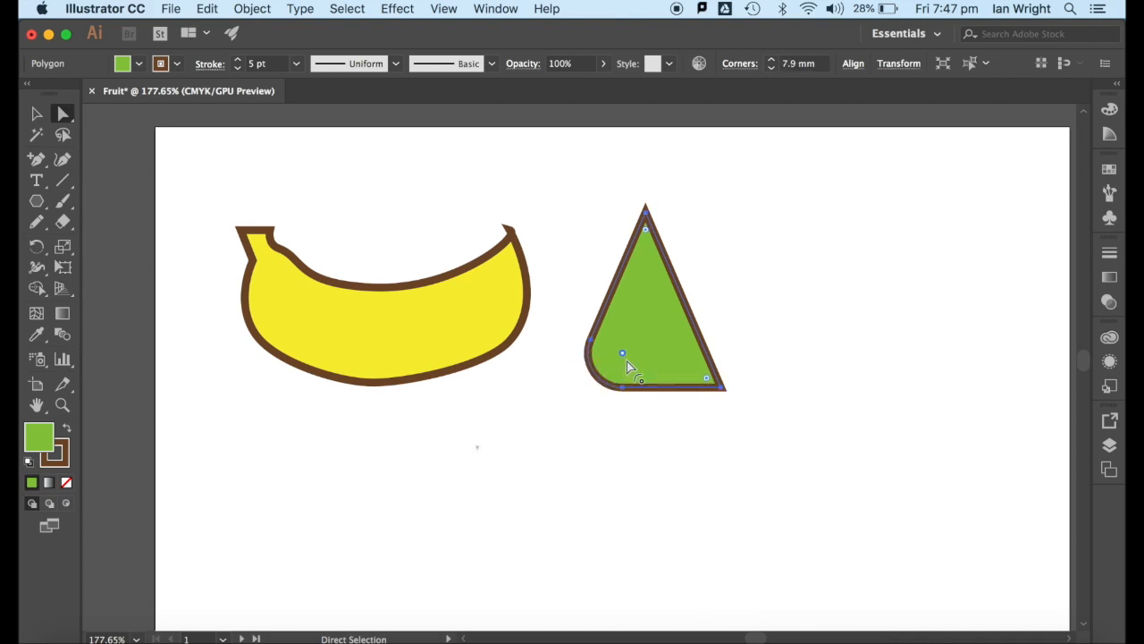
mouse_move(706, 383)
left_mouse_down()
mouse_move(677, 361)
mouse_move(723, 389)
left_mouse_up()
left_click(715, 383)
left_click(720, 410)
left_click(723, 386)
left_click_drag(715, 380, 658, 351)
left_click(705, 455)
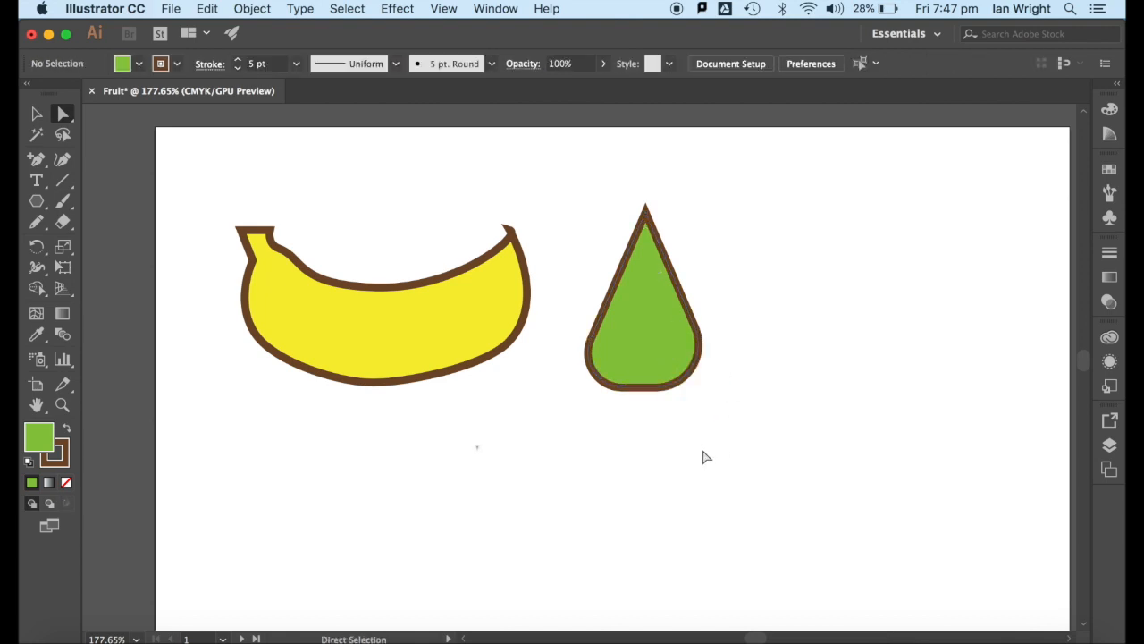
Round the green shape's top corner to about 3.5 mm and pull its lower-right curve outward.
left_click(646, 211)
left_click_drag(644, 231, 669, 261)
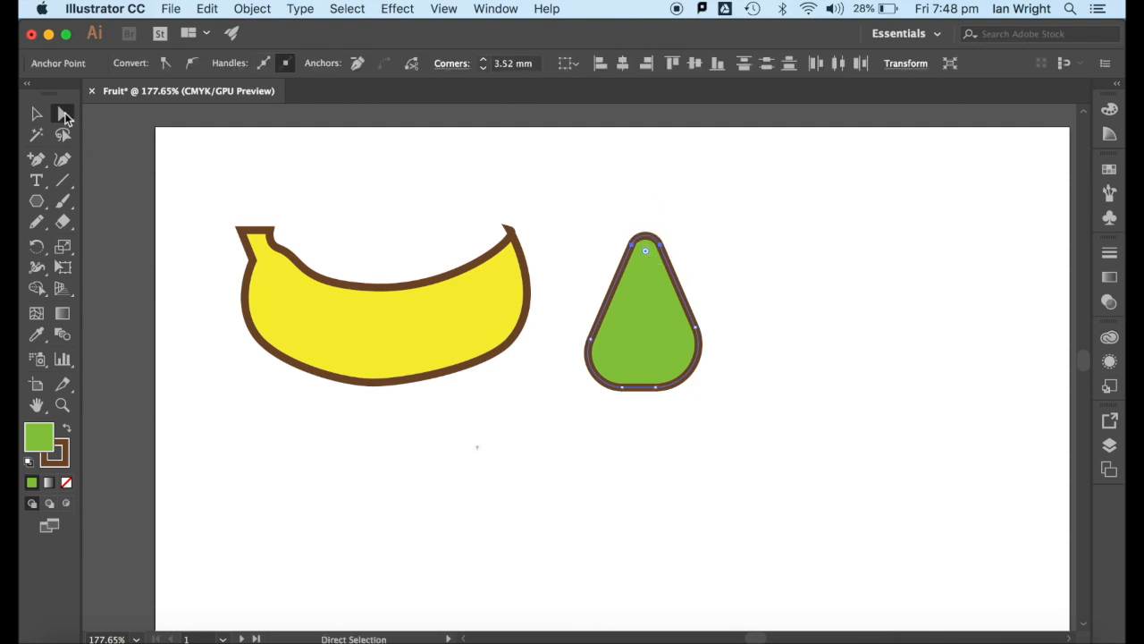
left_click_drag(656, 387, 716, 367)
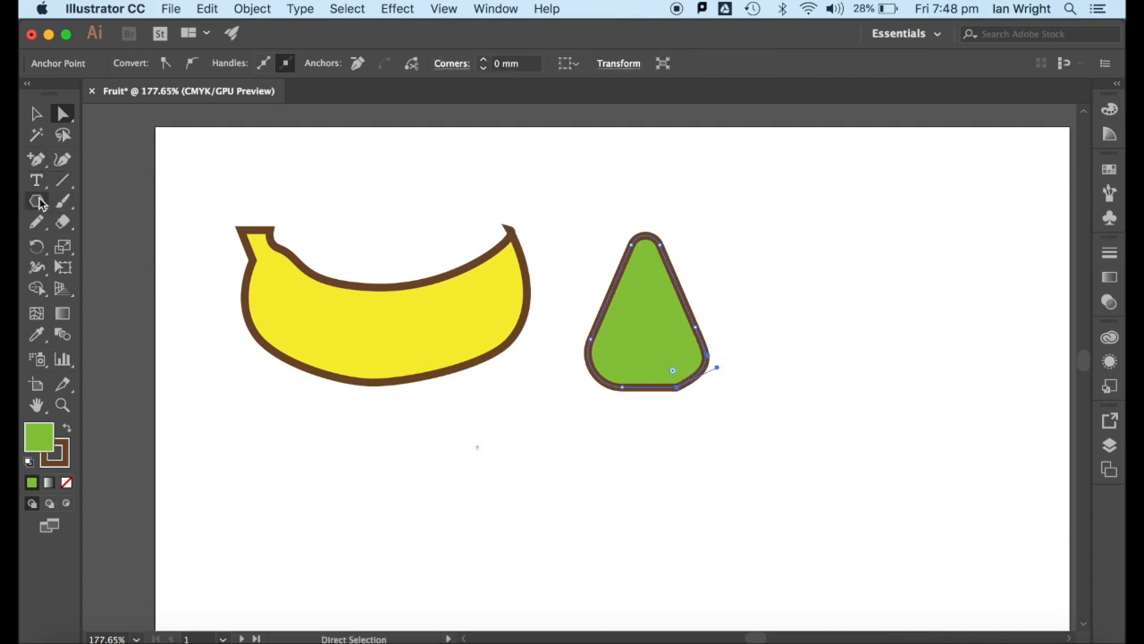
Draw a circle about 40 mm wide beside the pear and convert its top and bottom anchor points to corners.
left_click_drag(35, 201, 88, 242)
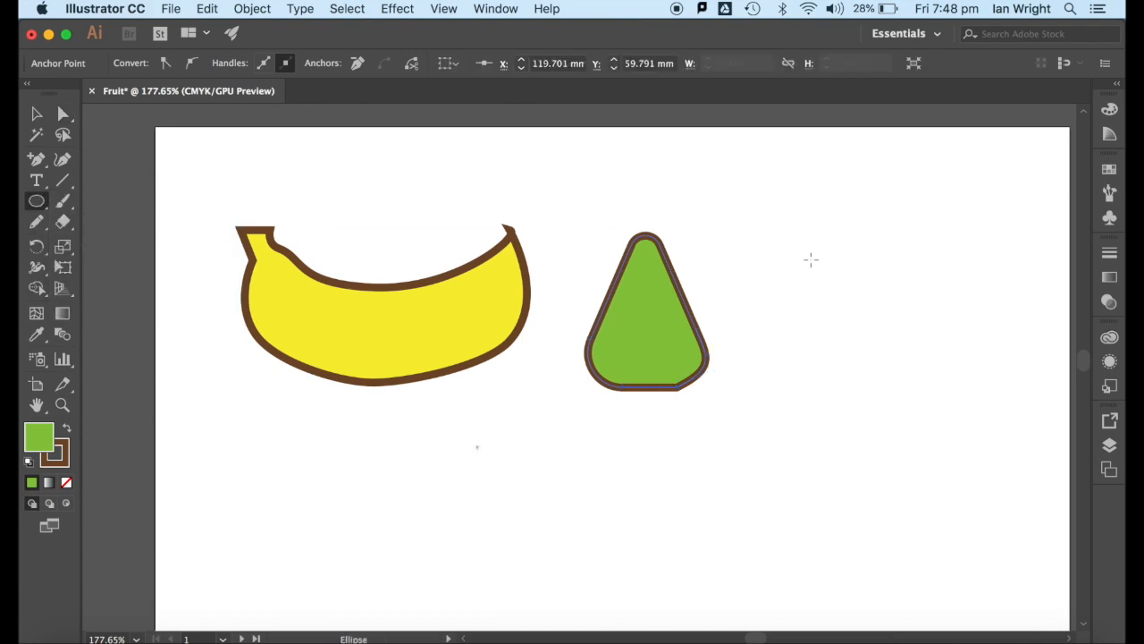
left_click_drag(810, 218, 986, 394)
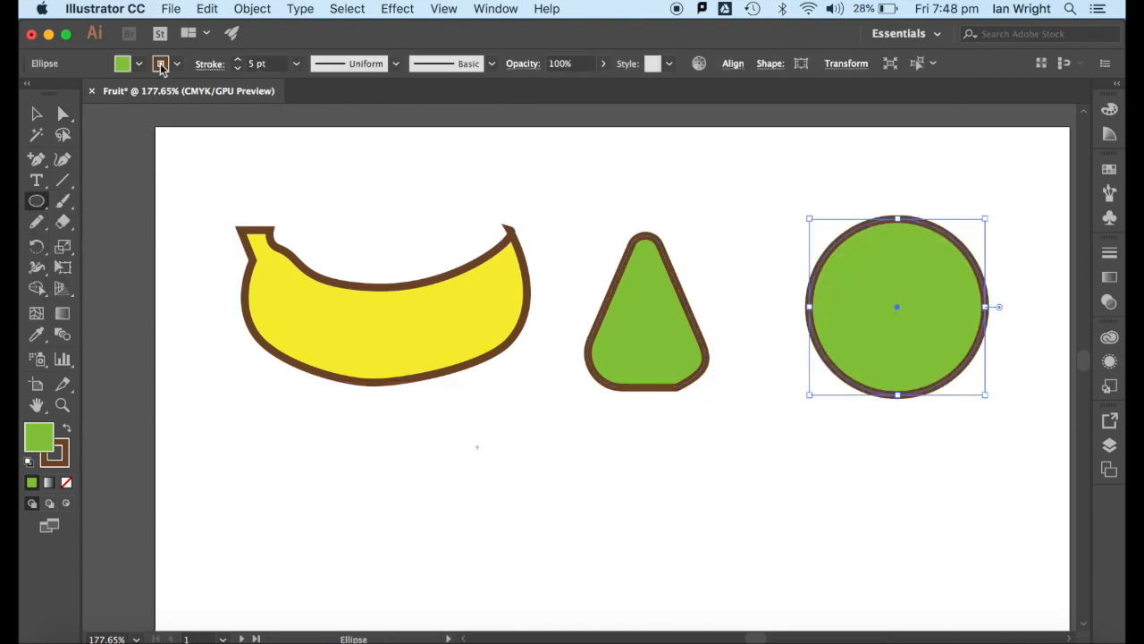
left_click(63, 113)
left_click(898, 218)
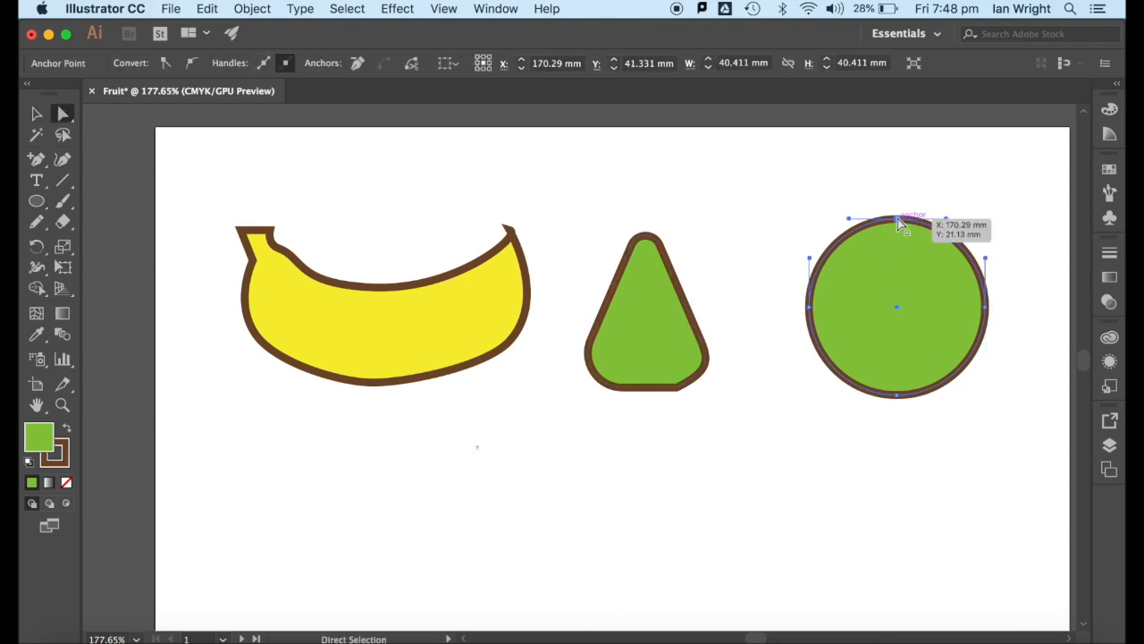
left_click(162, 62)
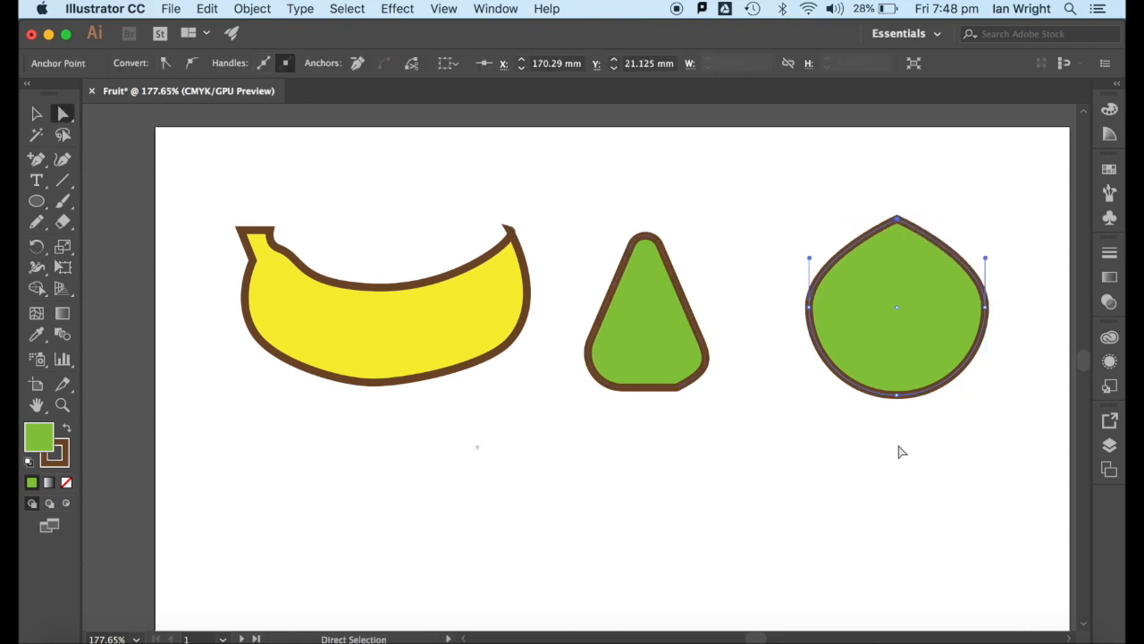
left_click(898, 394)
left_click(166, 63)
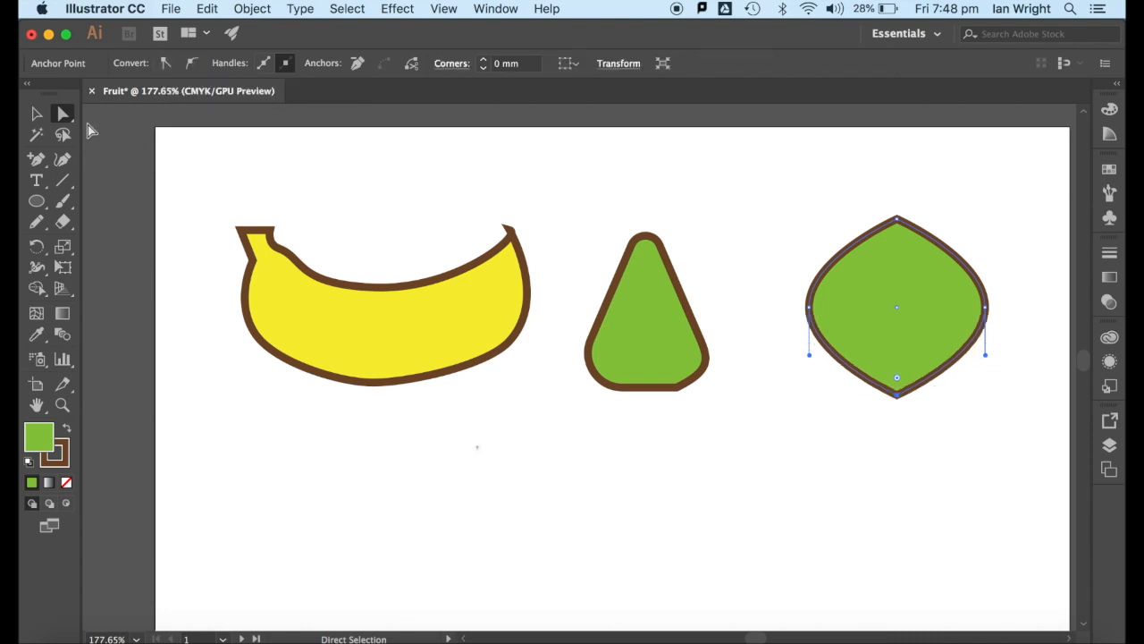
Fill the pointed circle shape with red.
left_click(36, 113)
left_click(912, 312)
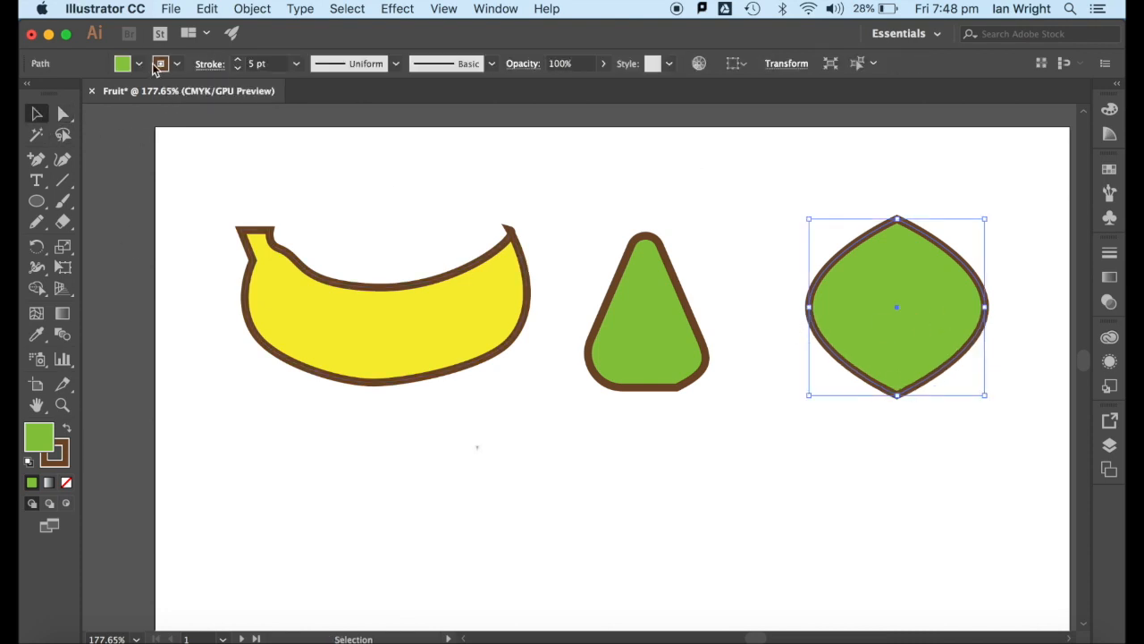
left_click(138, 63)
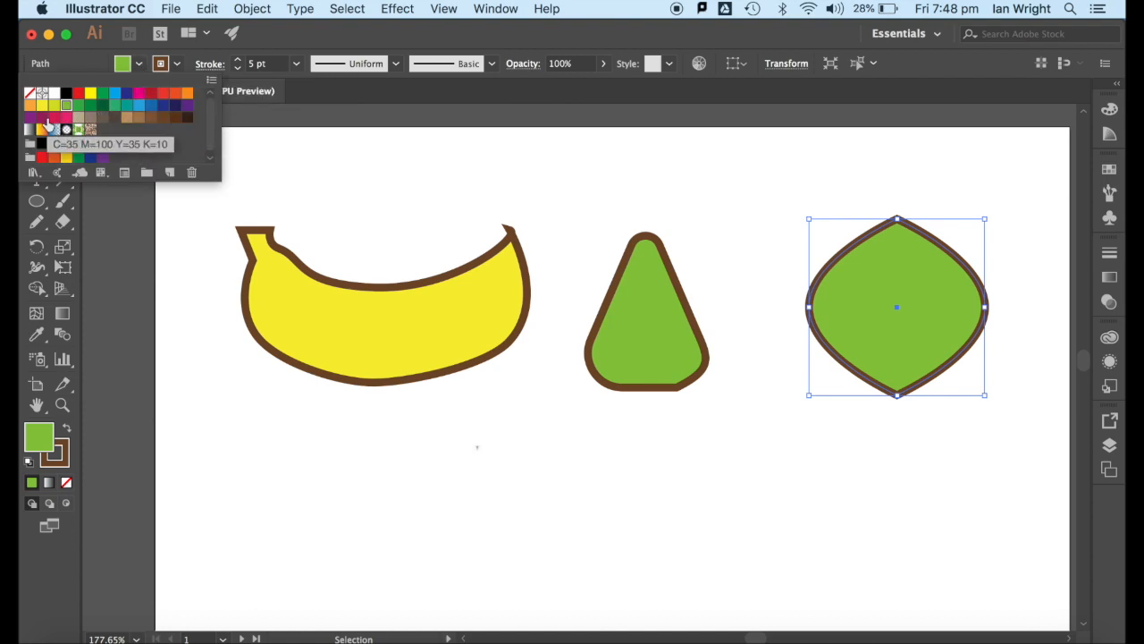
left_click(65, 119)
left_click(79, 93)
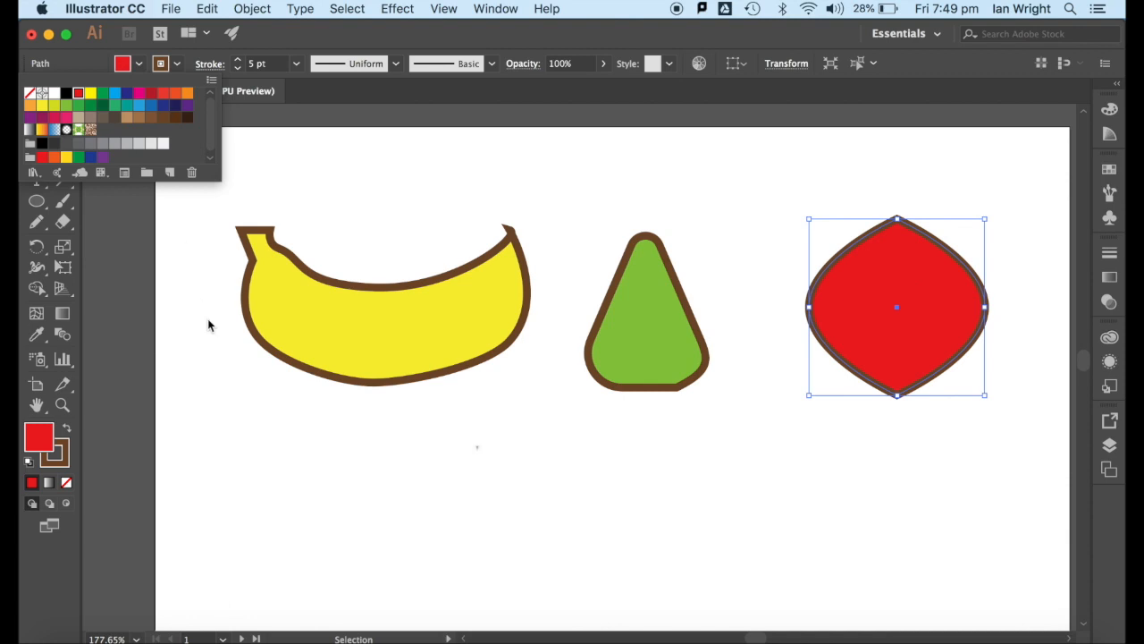
key("Escape")
Move the red shape's side anchor points outward and up, extending their upper handles to form two rounded lobes.
key("a")
left_click(898, 219)
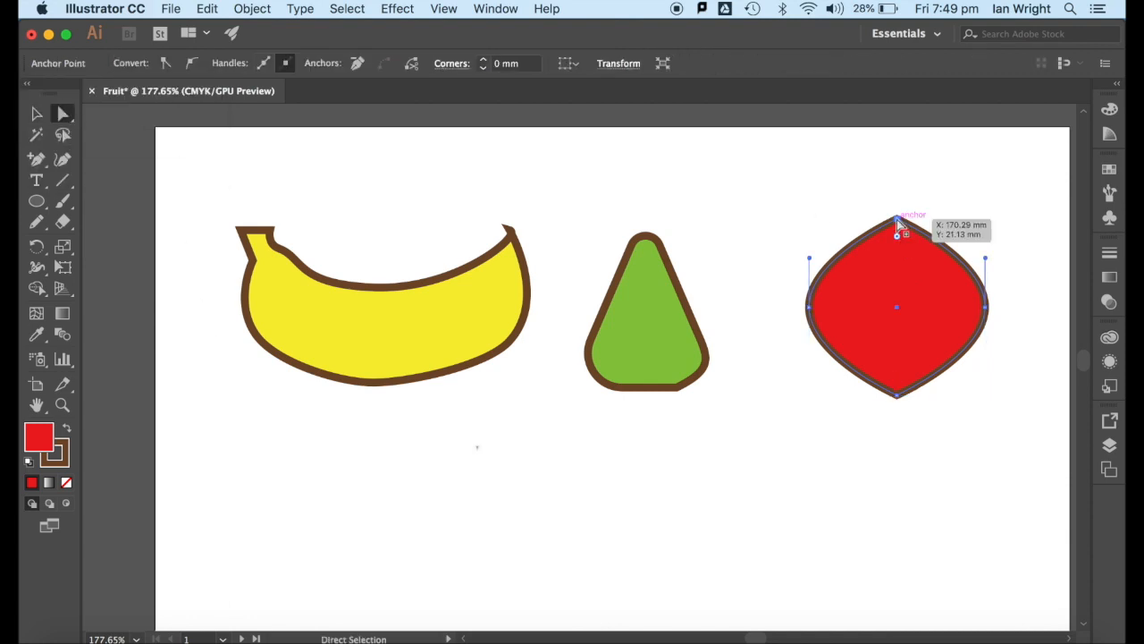
left_click_drag(808, 306, 778, 267)
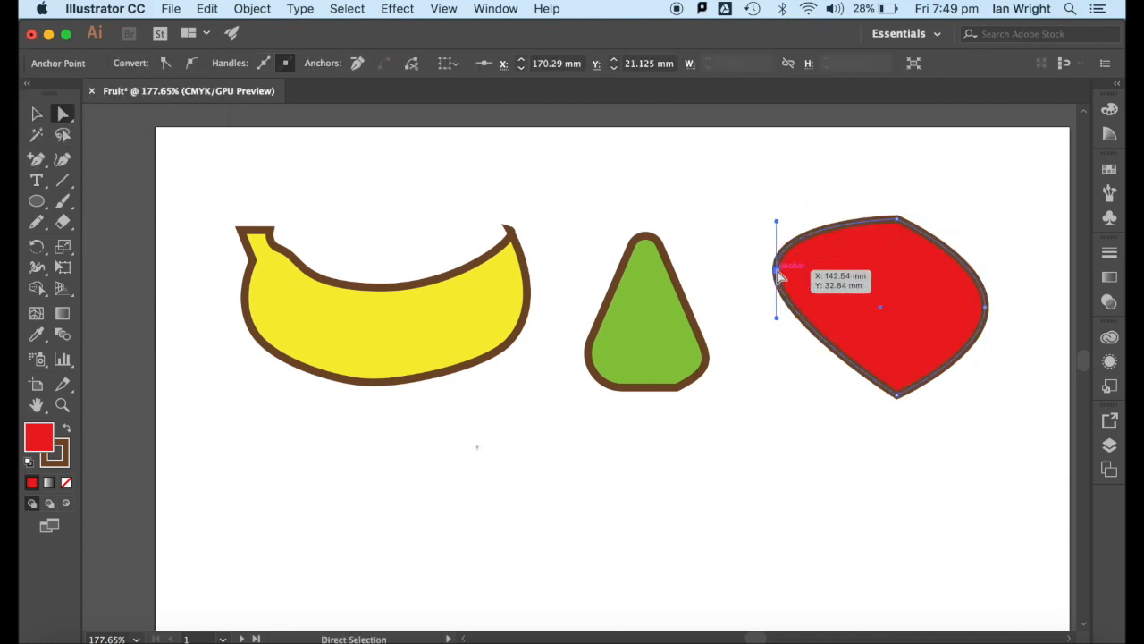
left_click_drag(988, 307, 1013, 261)
left_click_drag(1014, 209, 1015, 162)
left_click_drag(775, 267, 775, 147)
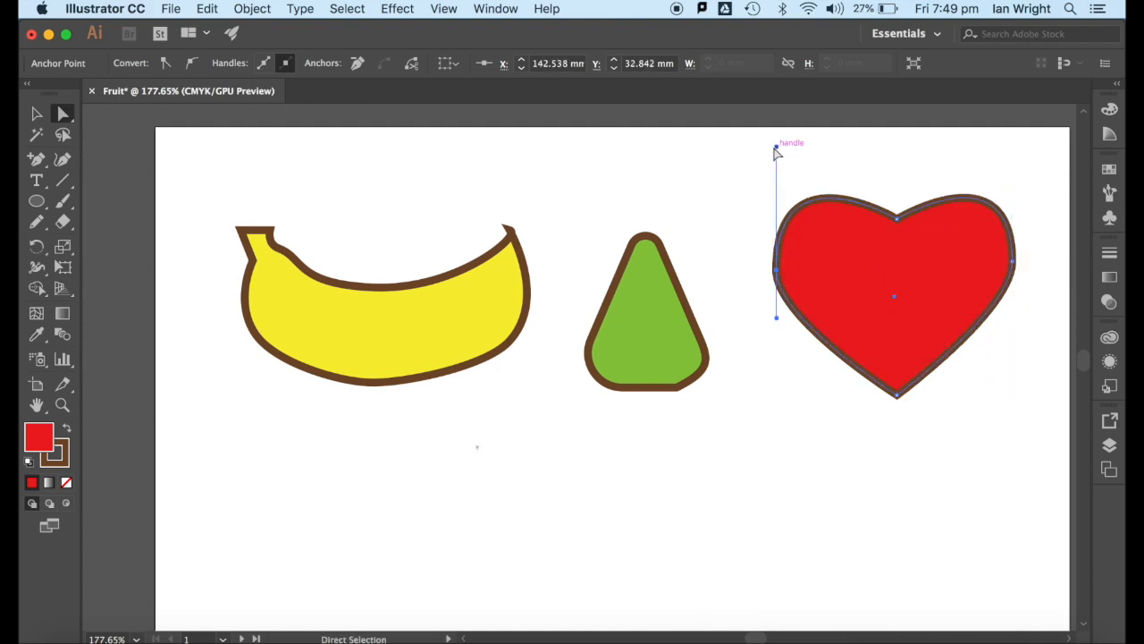
Extend the lower handles of the red shape's side anchors down and inward to round the apple's bottom.
left_click_drag(777, 318, 826, 420)
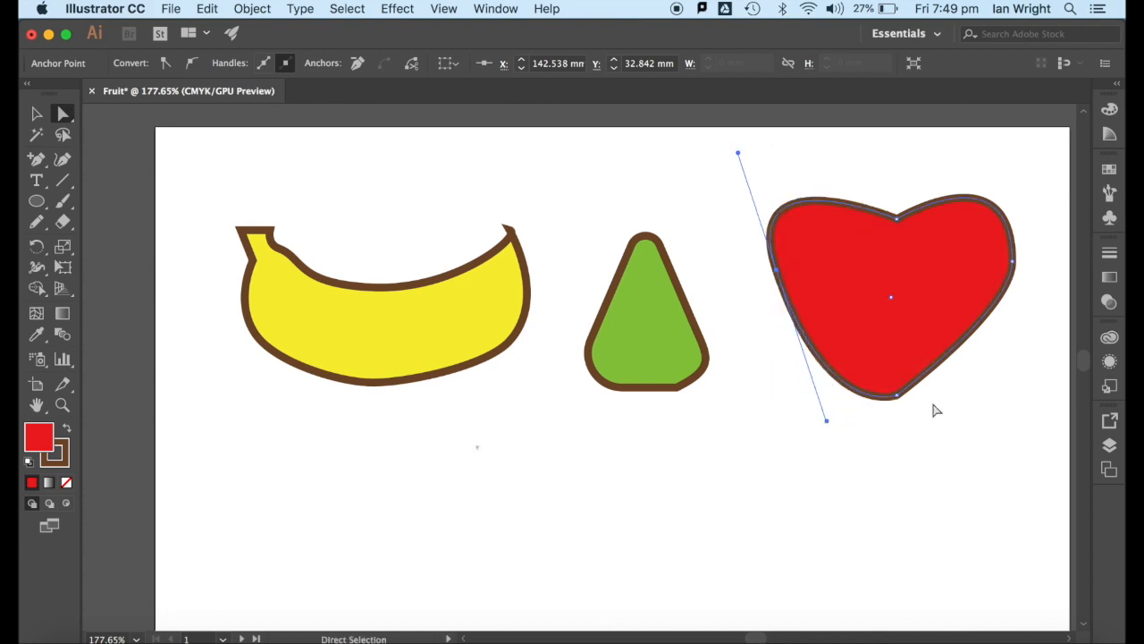
left_click(1012, 261)
left_click_drag(1016, 312, 969, 427)
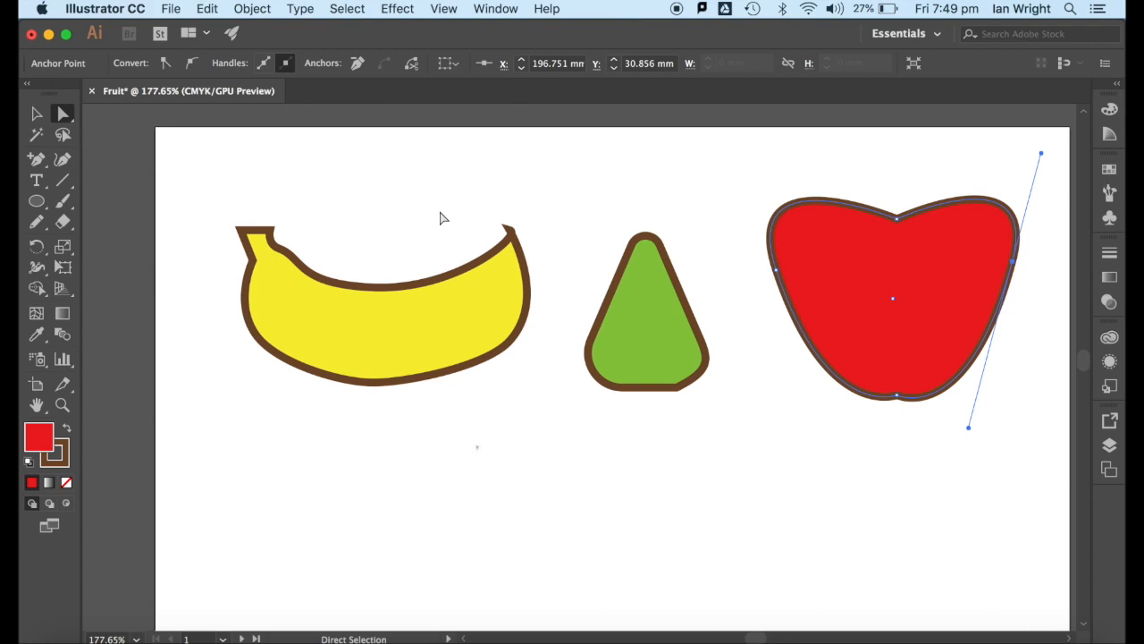
Sketch a wide rectangle in the empty area below the banana with the Shaper tool.
scroll(572, 429, "down", 3)
scroll(572, 429, "right", 3)
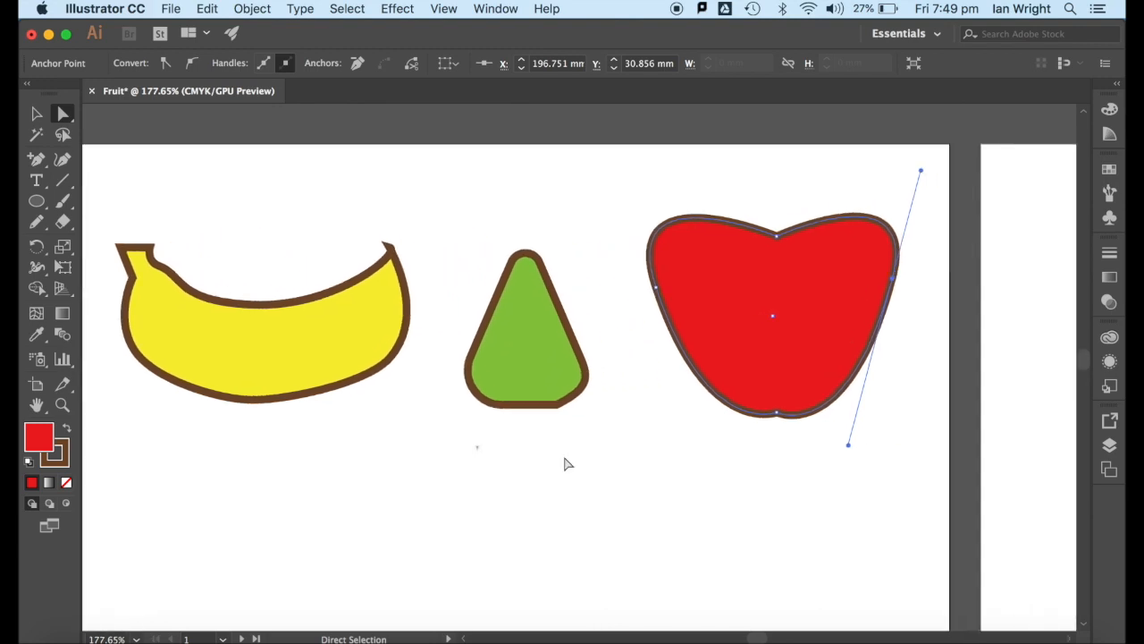
left_click(481, 456)
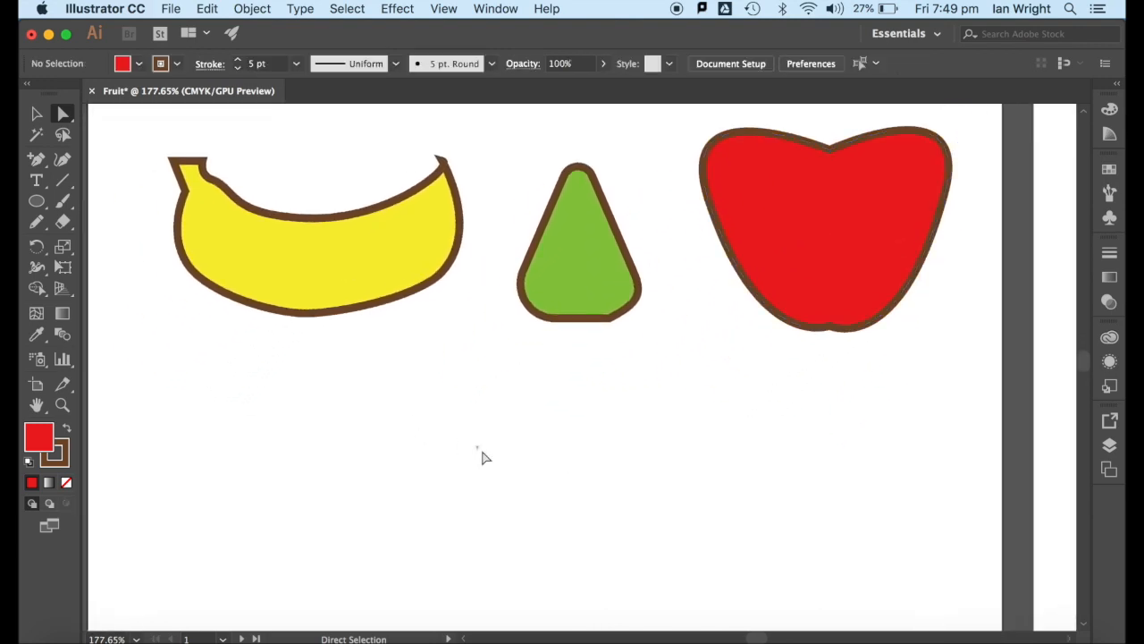
left_click(40, 202)
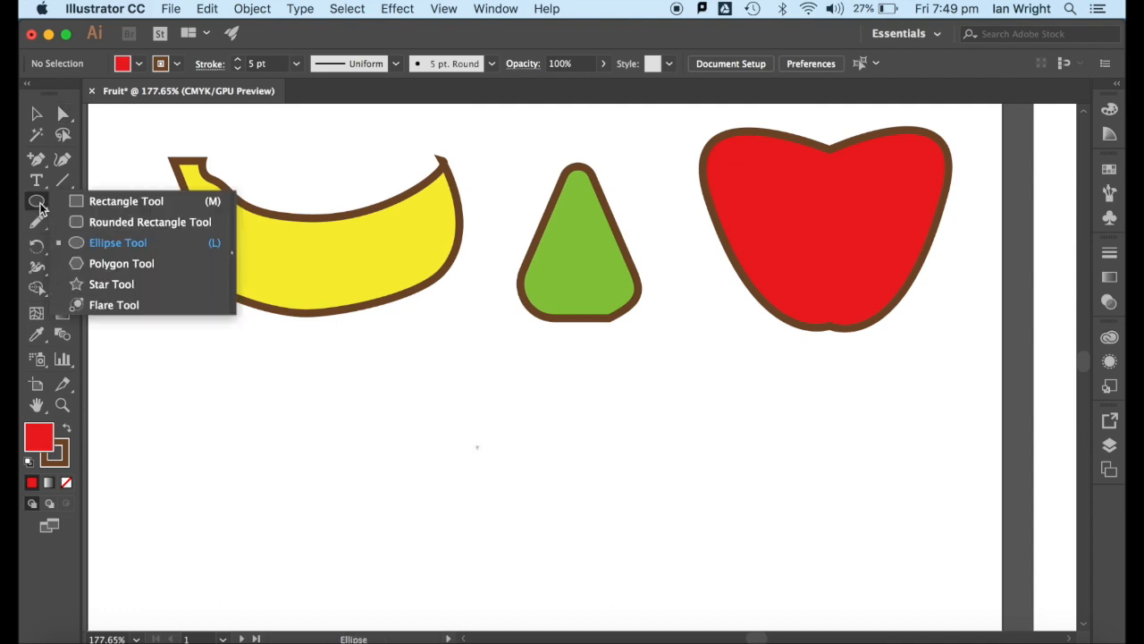
left_click(38, 224)
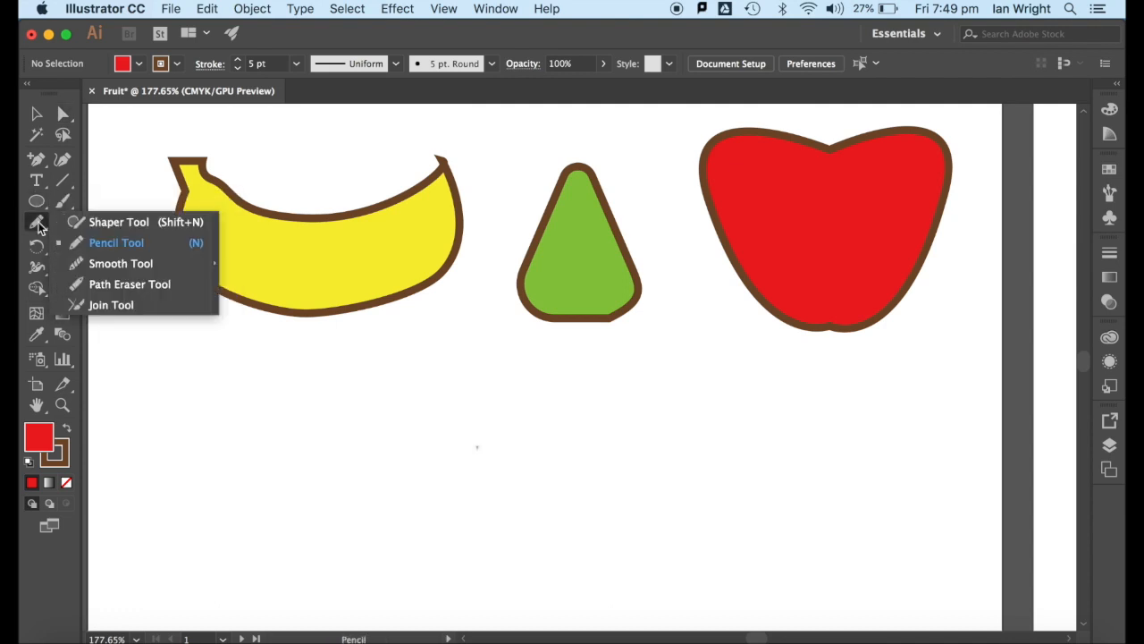
left_click(103, 222)
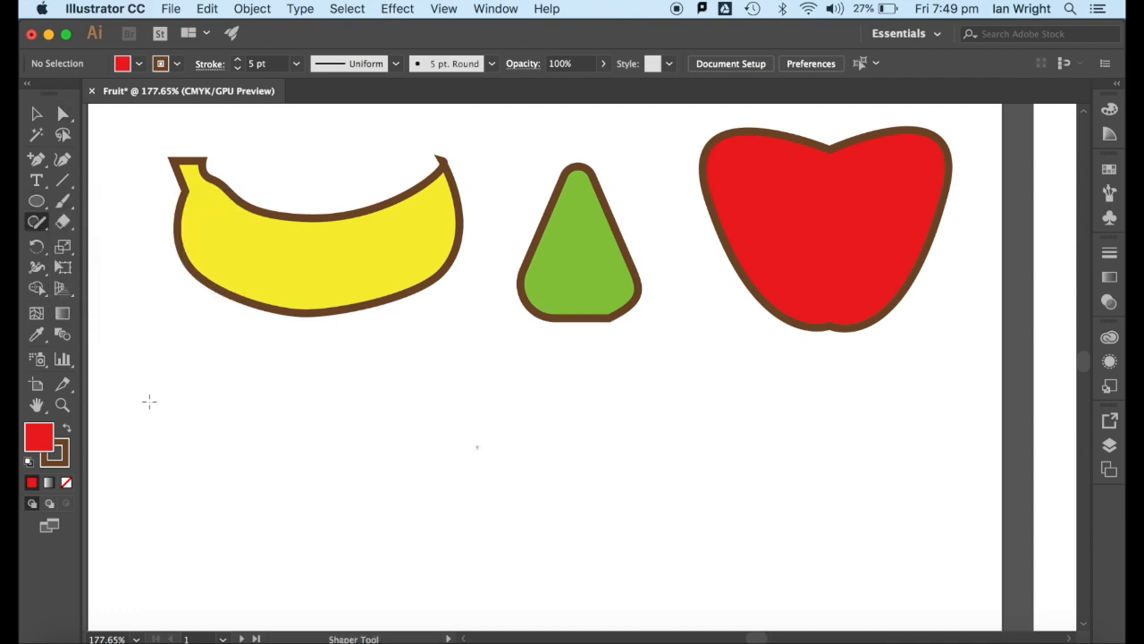
mouse_move(153, 389)
left_mouse_down()
mouse_move(221, 535)
mouse_move(129, 410)
left_mouse_up()
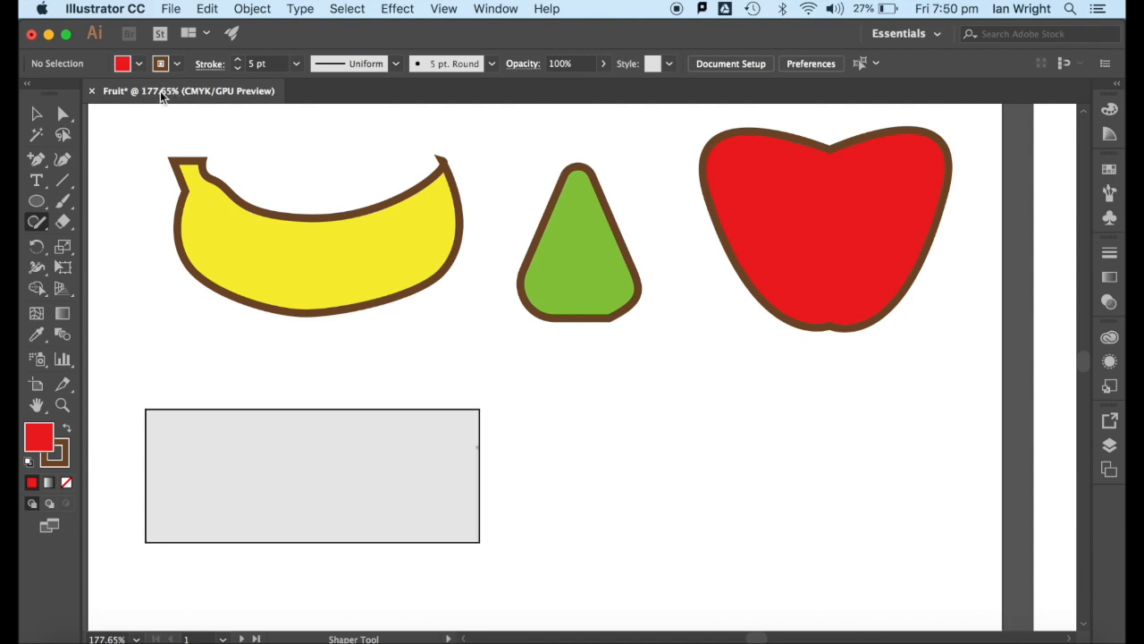
Copy the banana's yellow fill and 5 pt brown outline onto the grey rectangle with the Eyedropper.
left_click(36, 333)
left_click(310, 244)
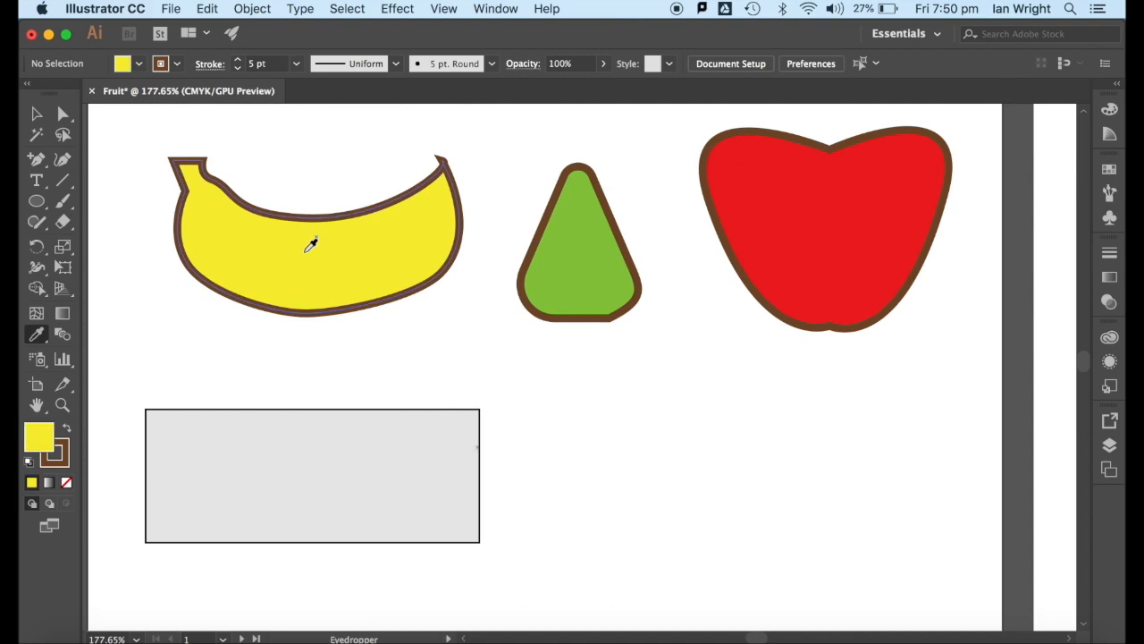
left_click(36, 113)
left_click(234, 412)
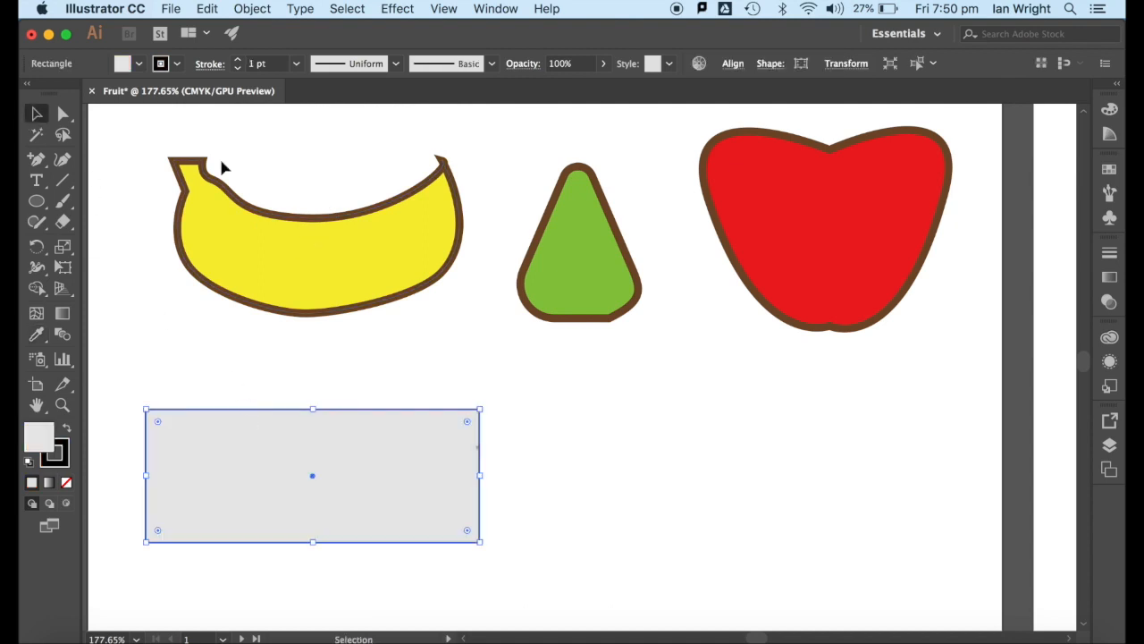
left_click(36, 334)
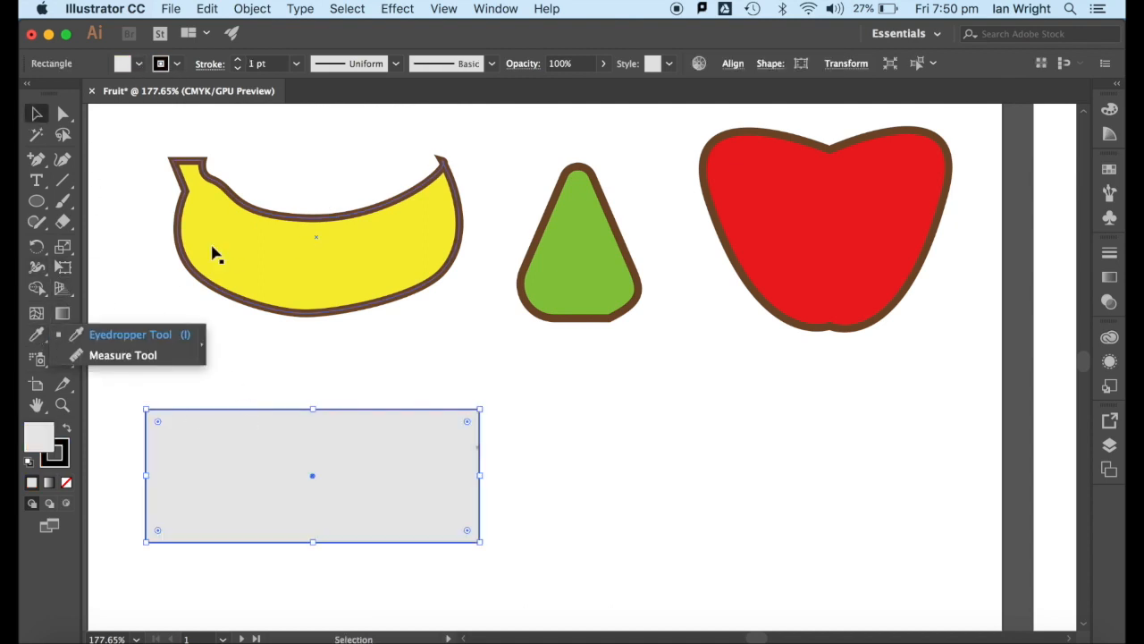
left_click(121, 333)
left_click(282, 257)
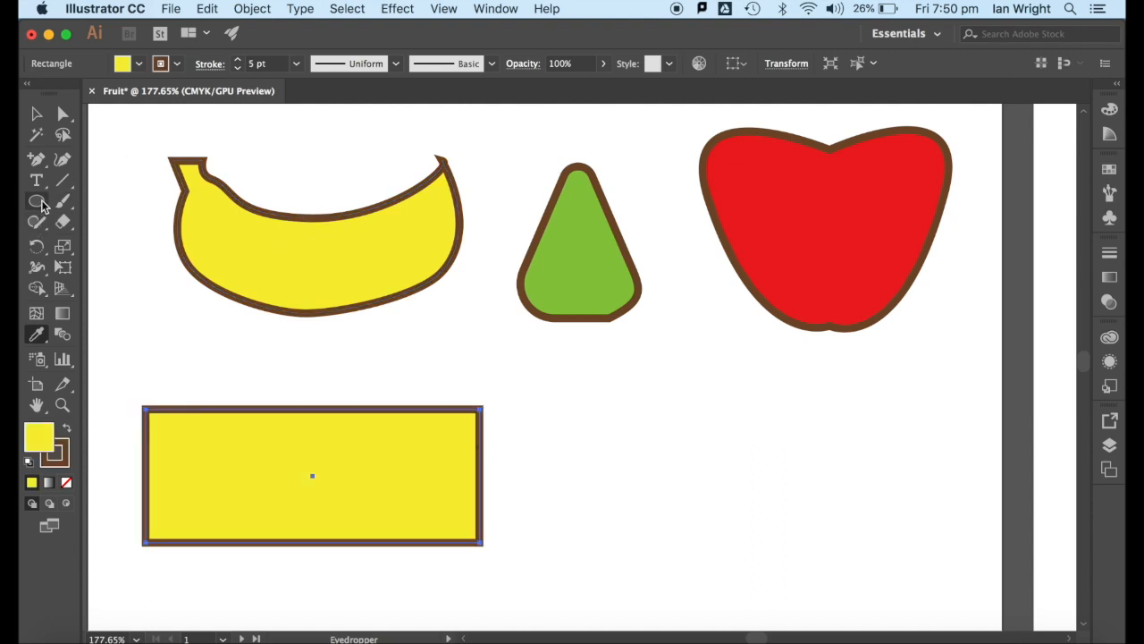
Sketch a triangle below the green pear and a circle below the red apple with the Shaper tool.
left_click(36, 221)
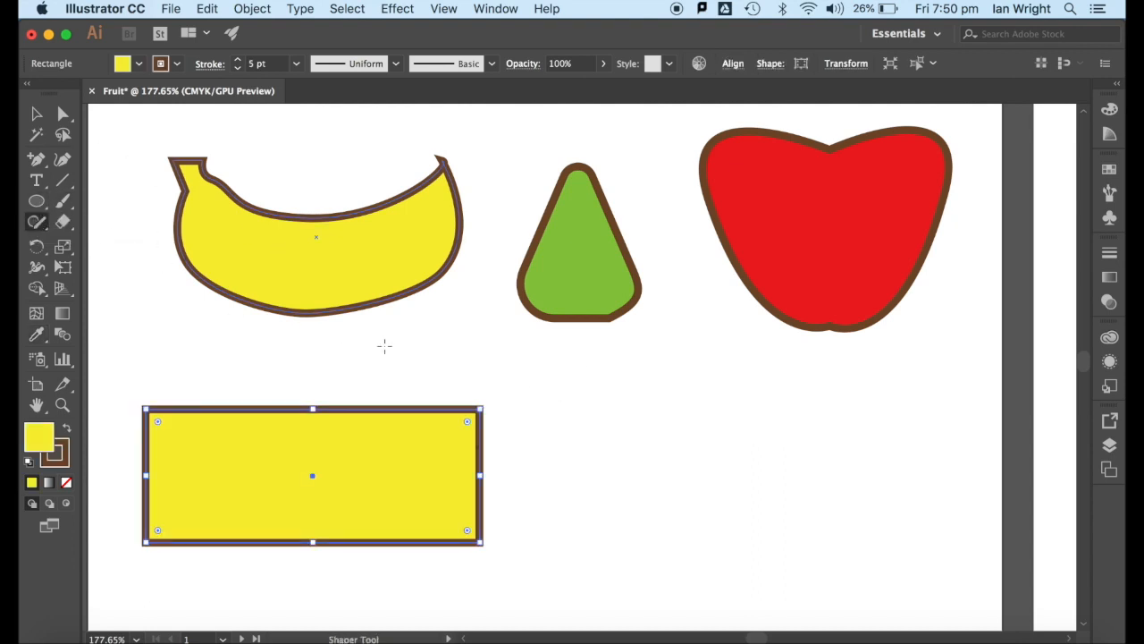
left_click_drag(579, 366, 572, 361)
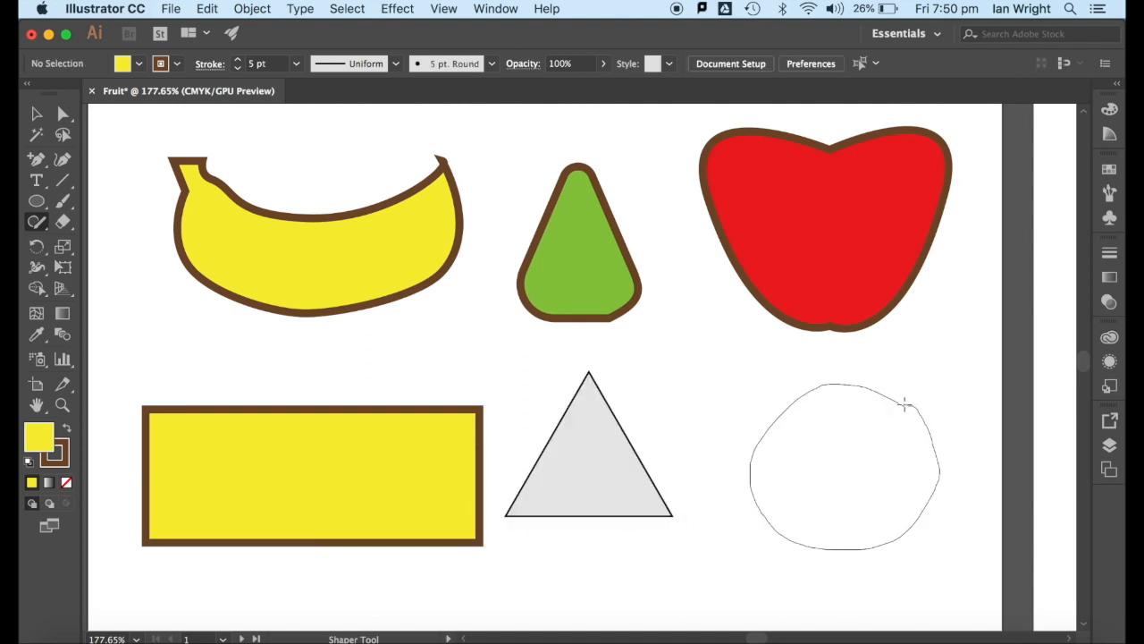
left_click_drag(905, 405, 906, 408)
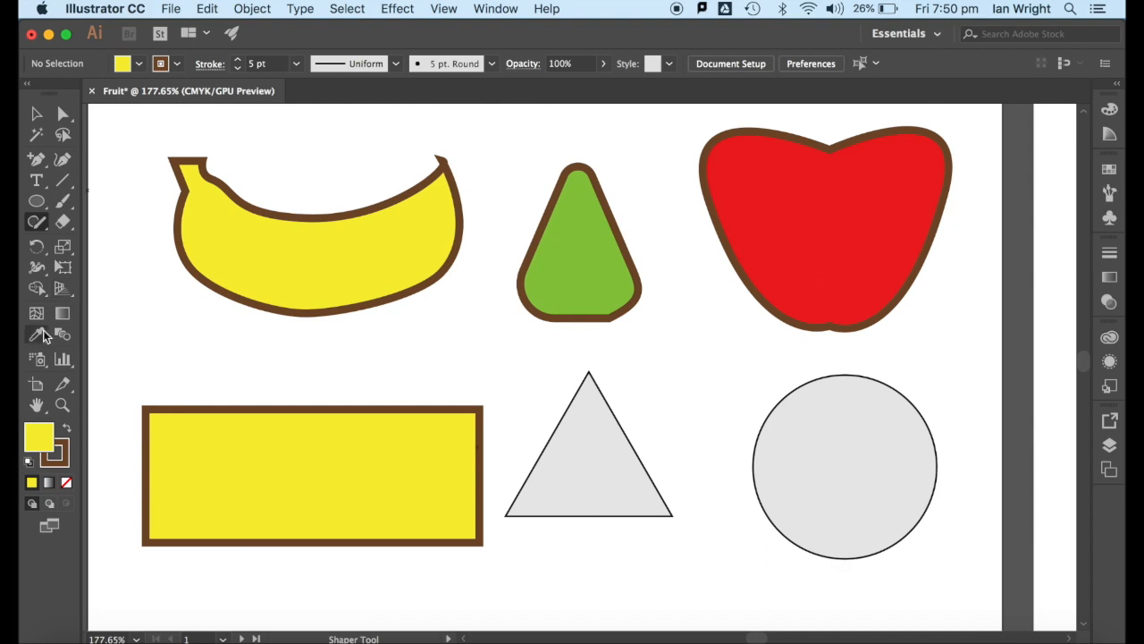
Copy the apple's red fill and brown outline onto the new circle with the Eyedropper.
left_click(35, 115)
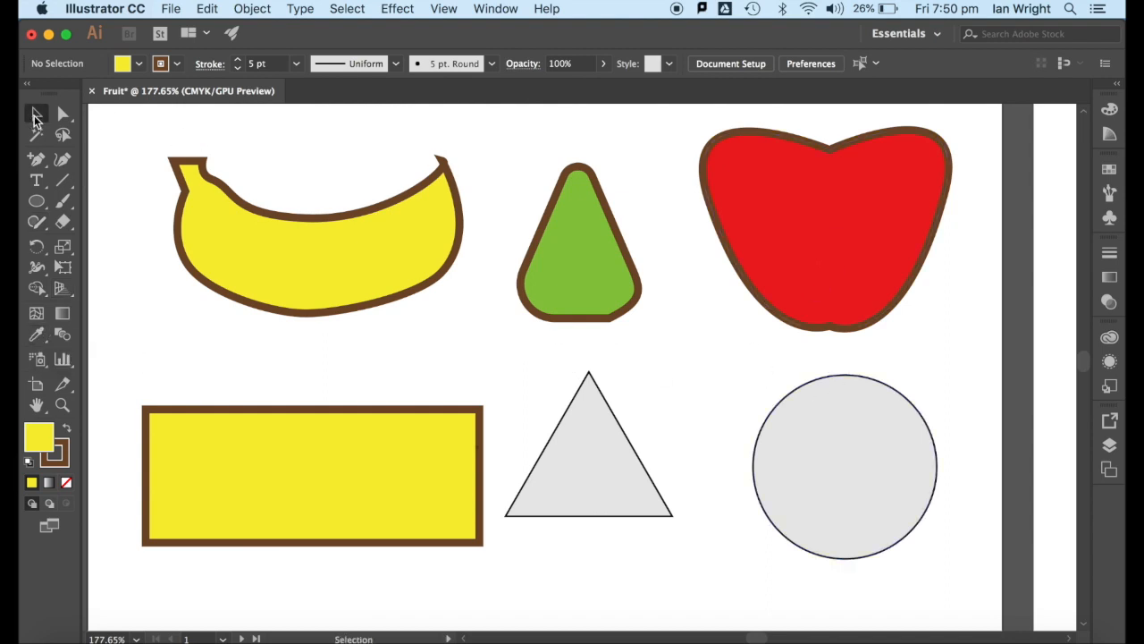
left_click(841, 383)
left_click(36, 335)
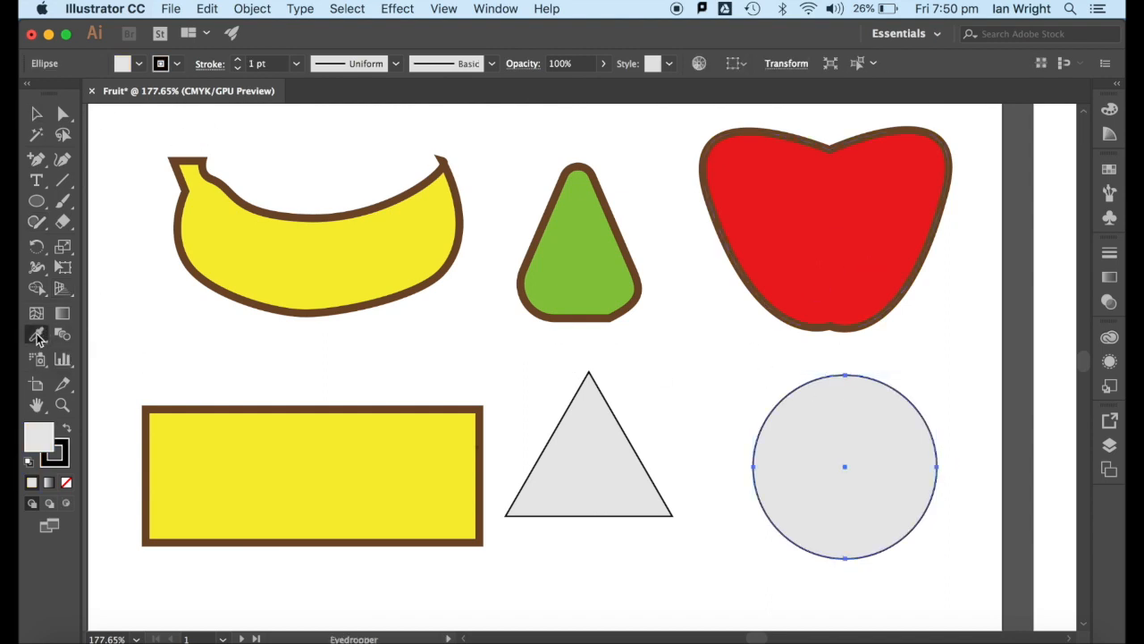
left_click(807, 215)
Copy the pear's green fill and brown outline onto the new triangle with the Eyedropper.
left_click(34, 114)
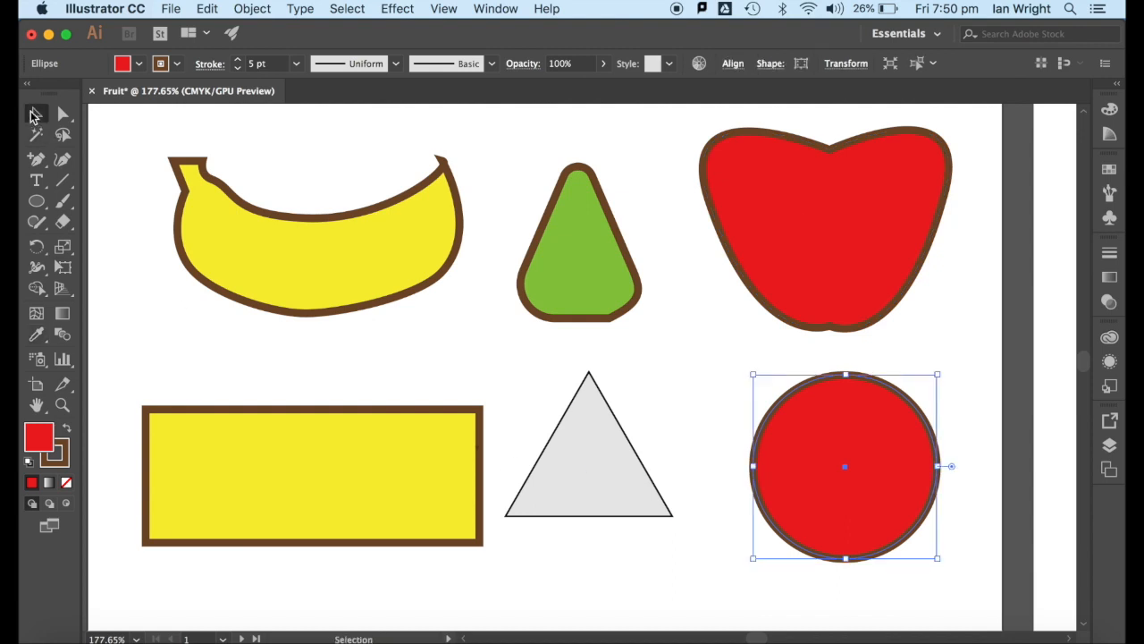
left_click(582, 396)
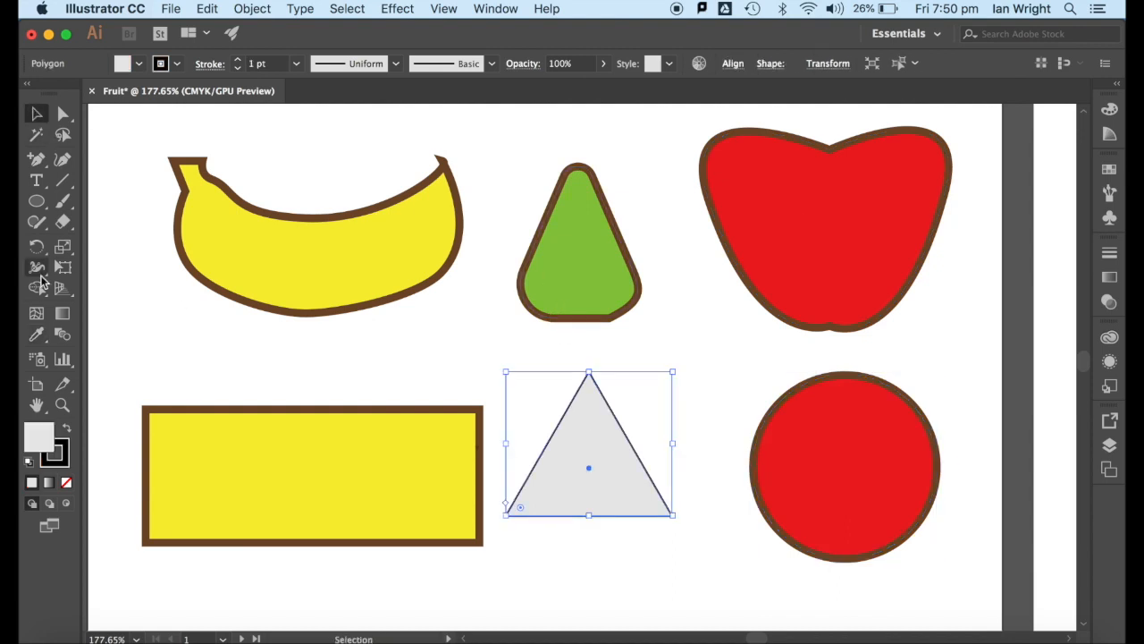
left_click(38, 336)
left_click(571, 258)
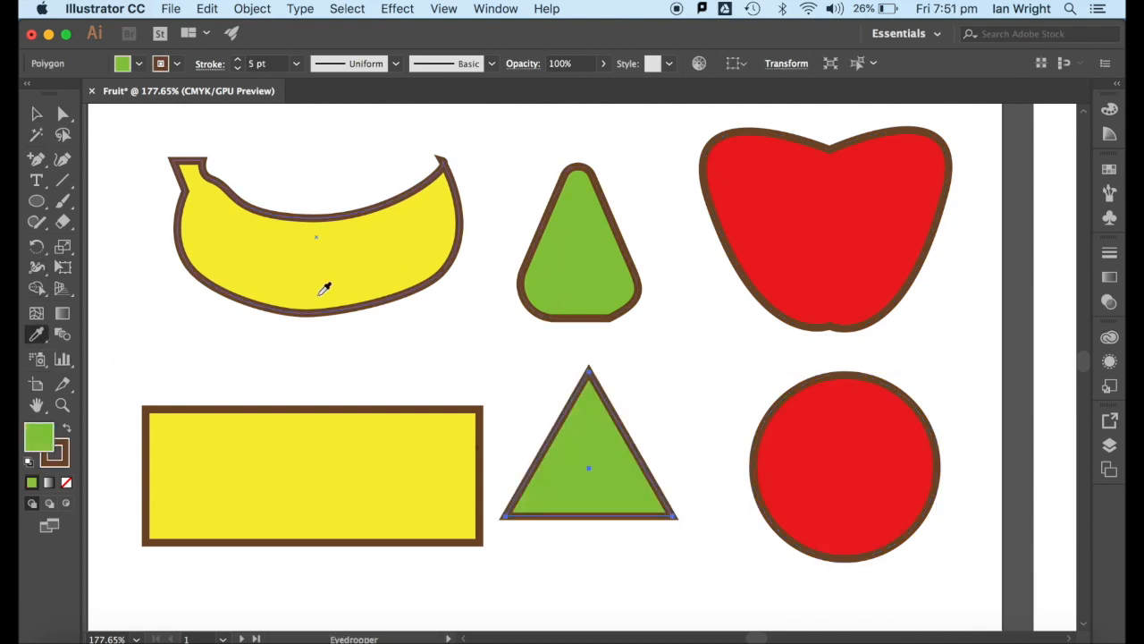
Shape the green triangle into a second pear by rounding its tip, lowering and narrowing its base, and rounding the base corners.
left_click(62, 113)
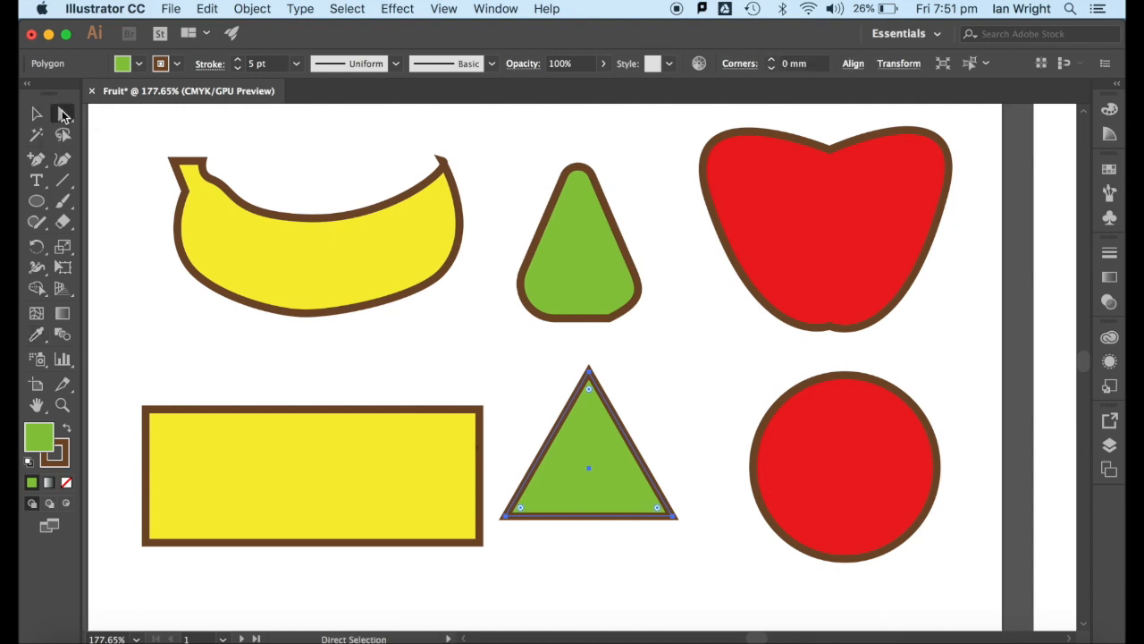
left_click(602, 386)
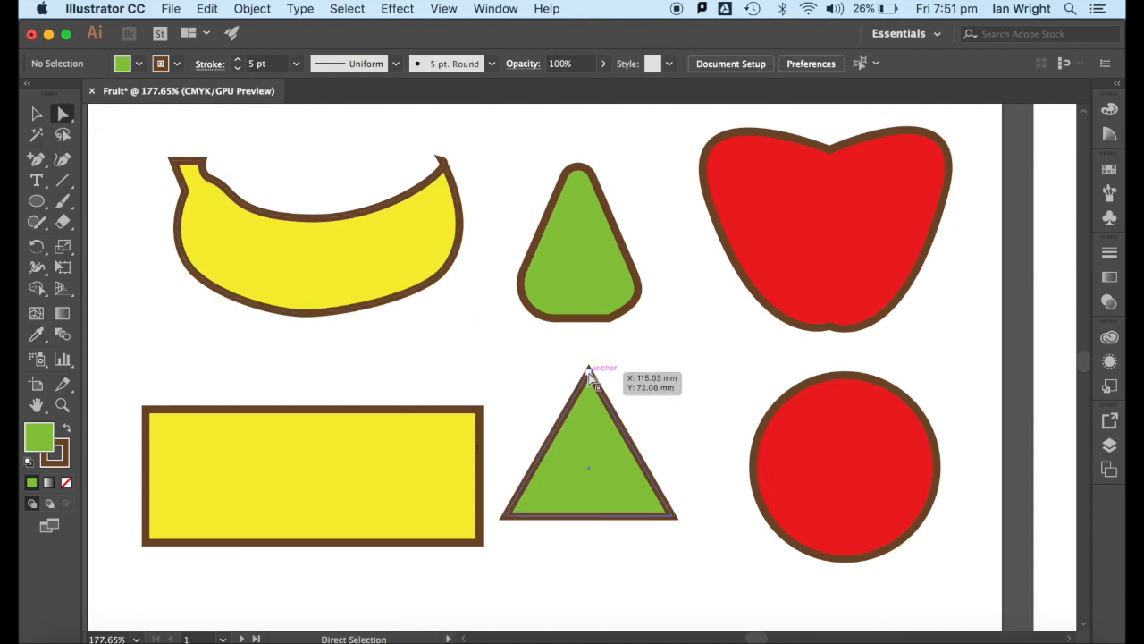
left_click(589, 370)
left_click_drag(588, 389, 590, 415)
left_click_drag(506, 514, 510, 558)
left_click_drag(674, 523, 613, 516)
left_click(517, 556)
left_click_drag(527, 547, 569, 529)
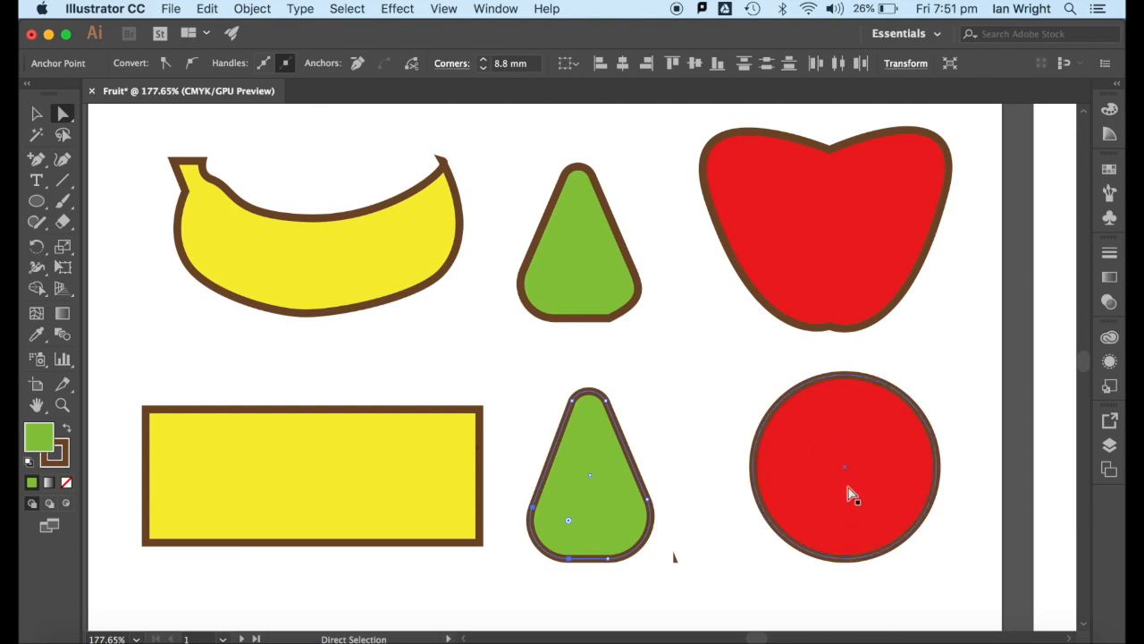
Convert the red circle's bottom anchor to a corner and extend the side anchors' lower handles downward and inward.
left_click(848, 561)
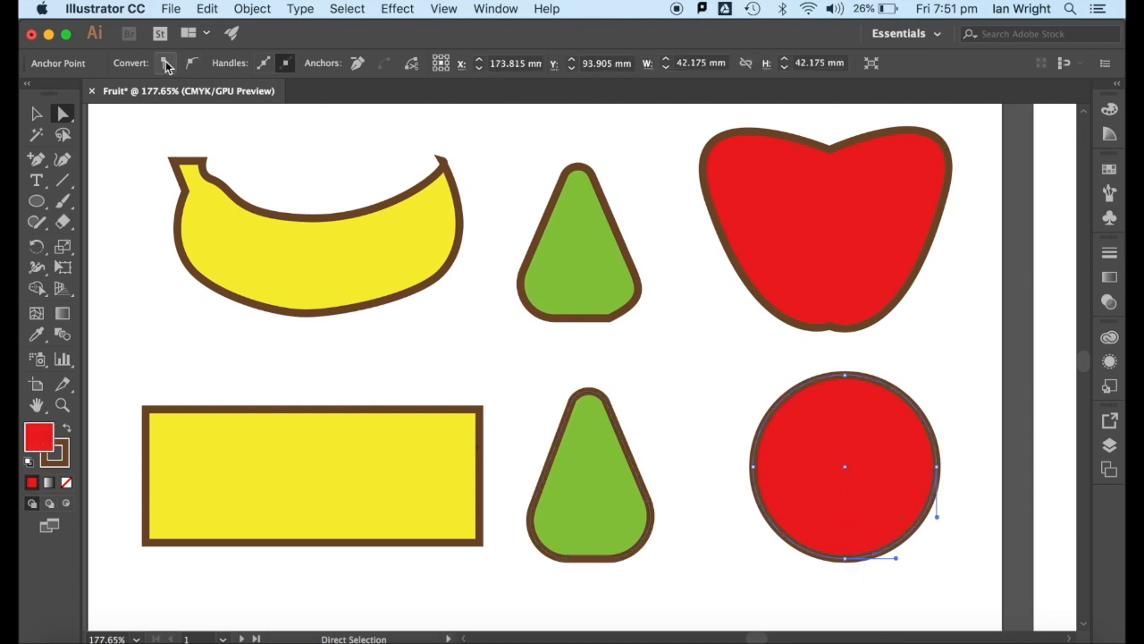
left_click(845, 559)
left_click(165, 63)
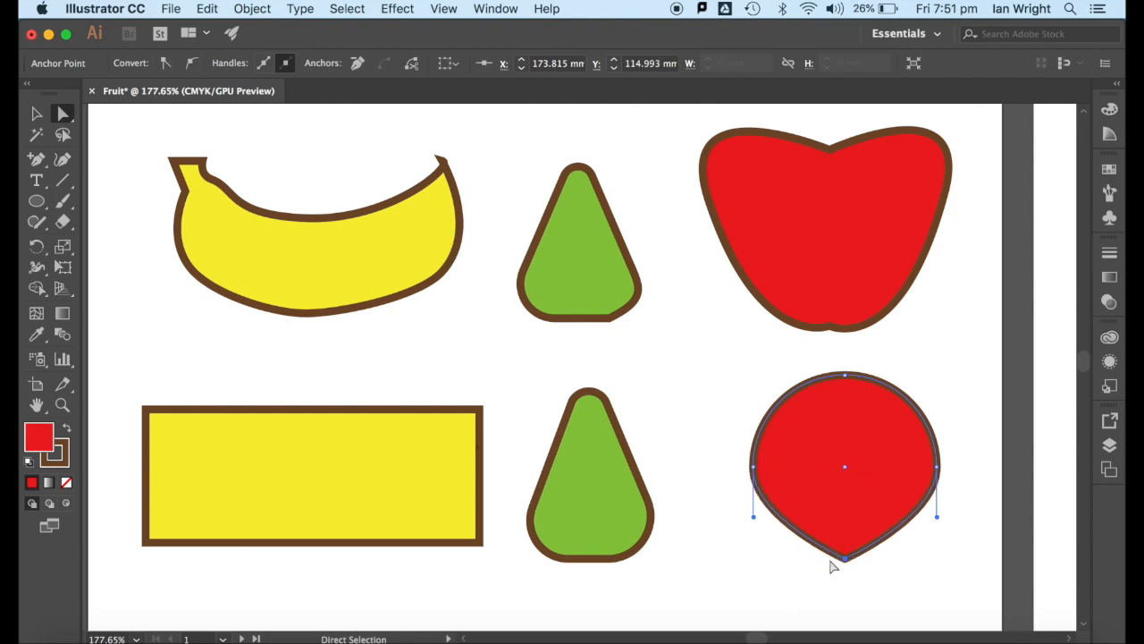
left_click_drag(755, 526, 796, 586)
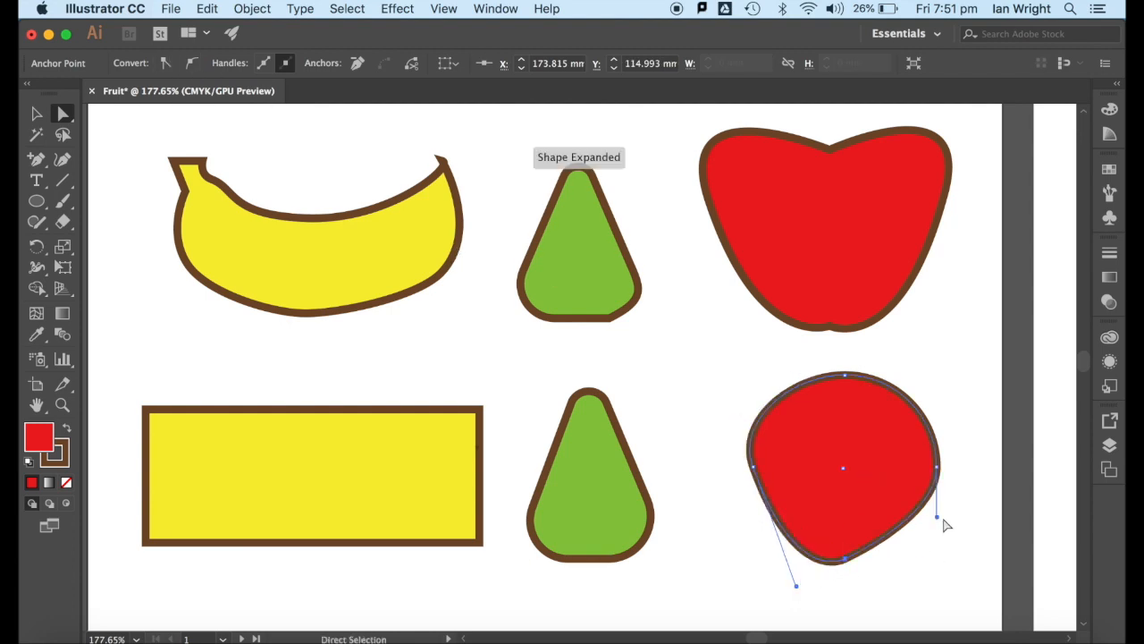
left_click_drag(938, 518, 894, 599)
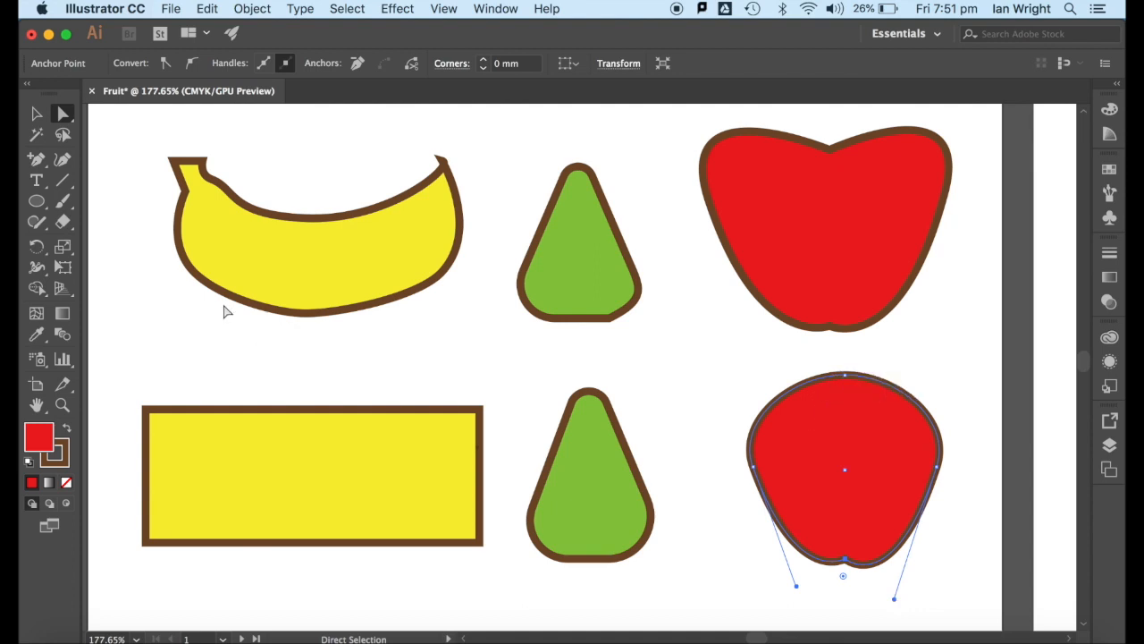
Add an anchor point on each side of the red shape's top anchor.
left_click(42, 163)
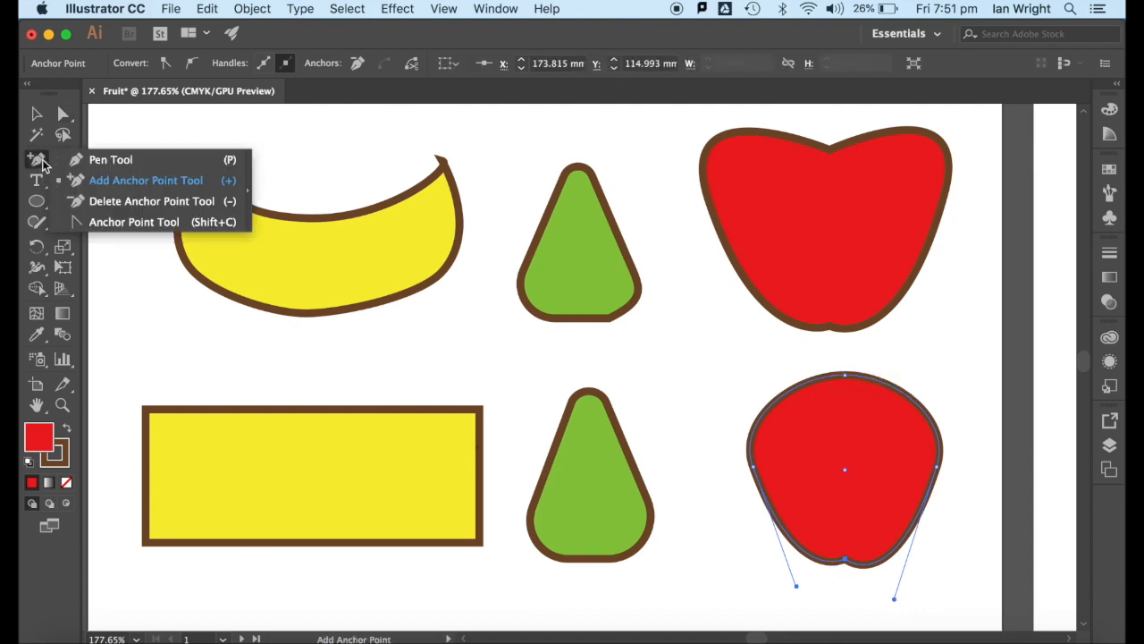
left_click(120, 186)
left_click(827, 377)
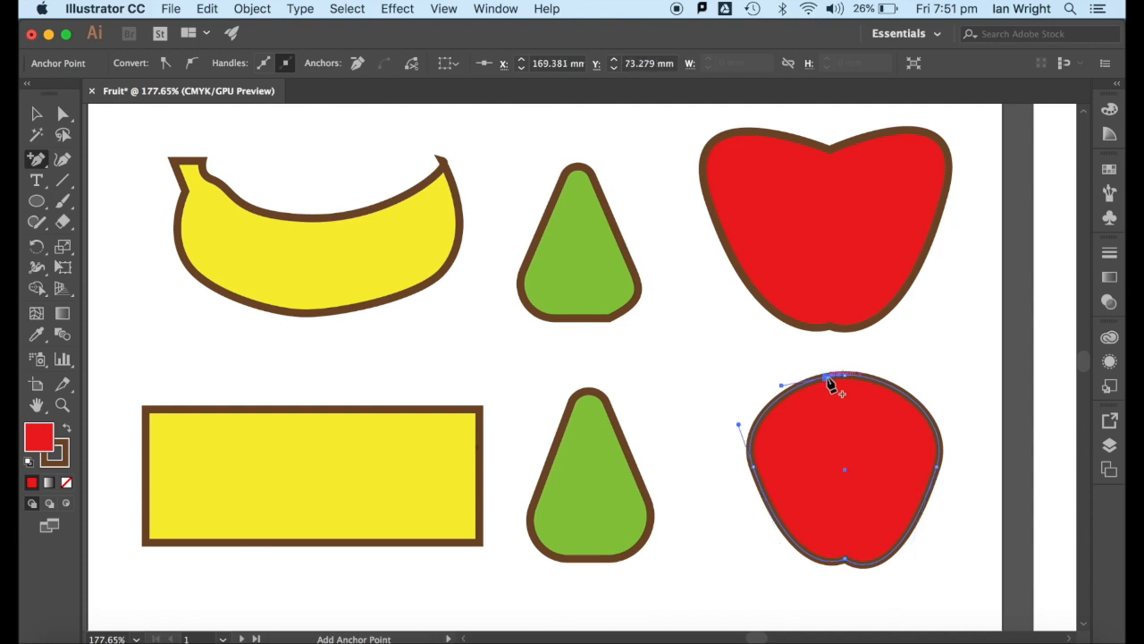
left_click(864, 379)
Extend the outer handles of the two added top anchors up and outward to form the apple's lobes.
key("a")
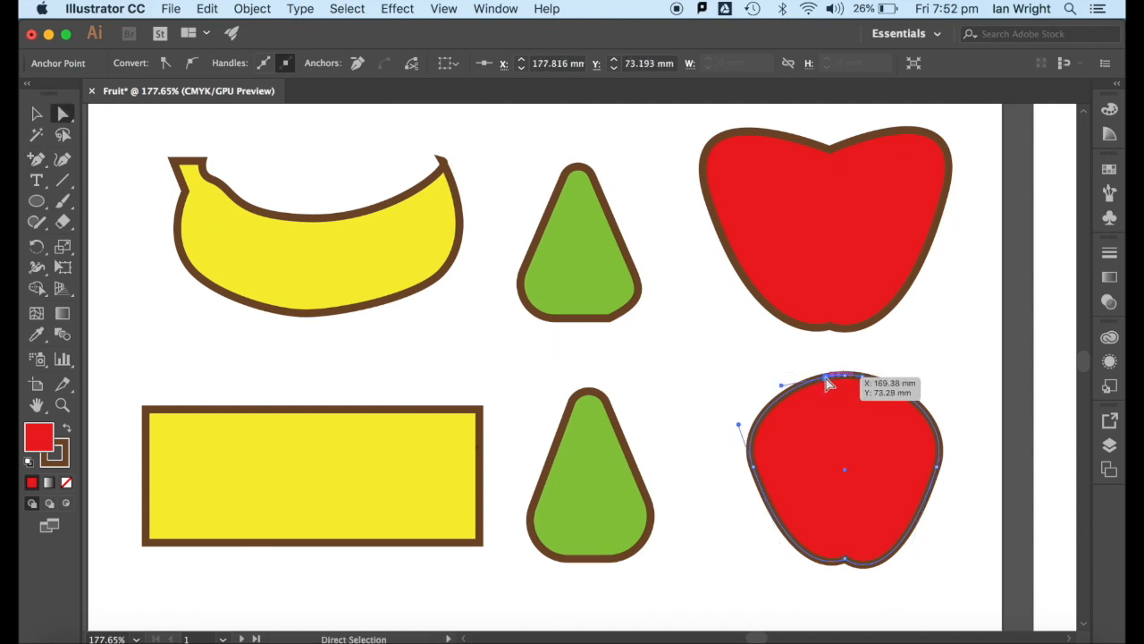
left_click(827, 377)
left_click_drag(780, 385, 746, 342)
left_click(864, 380)
left_click_drag(908, 386, 968, 332)
Round the yellow rectangle's corners to the maximum so it becomes a pill shape.
scroll(623, 468, "down", 5)
scroll(623, 468, "left", 2)
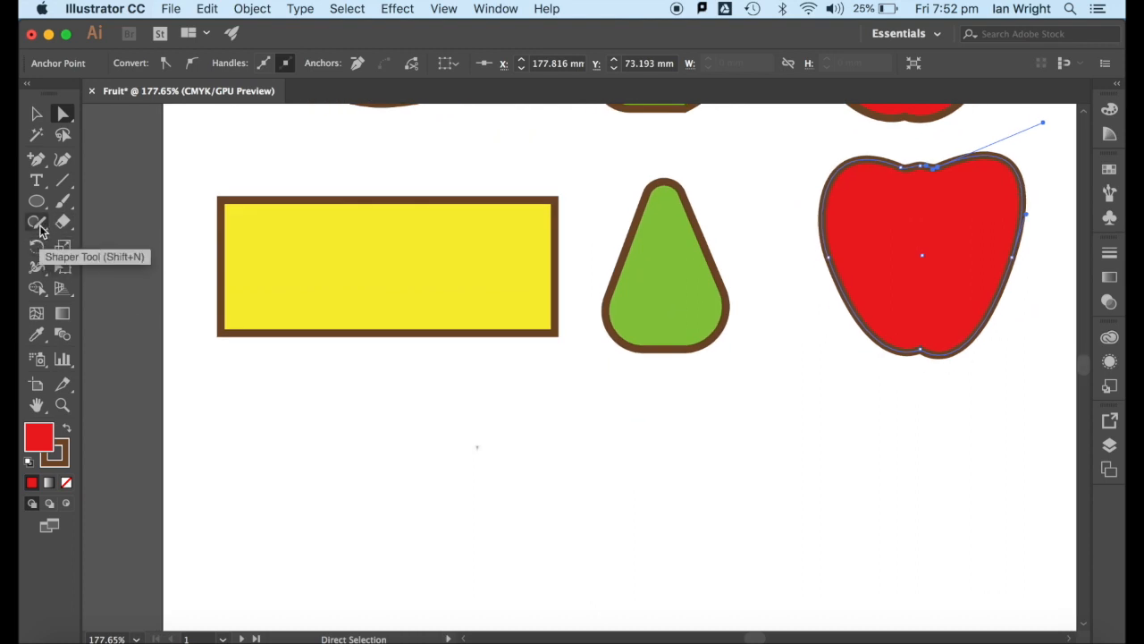
left_click(40, 230)
left_click_drag(40, 230, 132, 243)
left_click(38, 114)
left_click(352, 205)
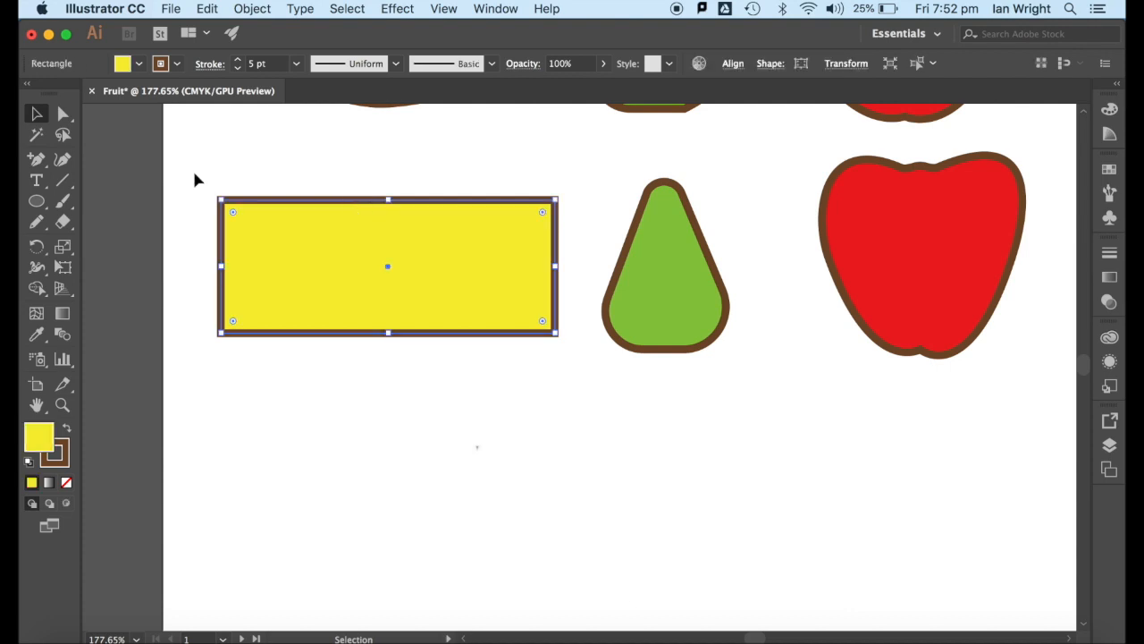
left_click_drag(235, 217, 315, 259)
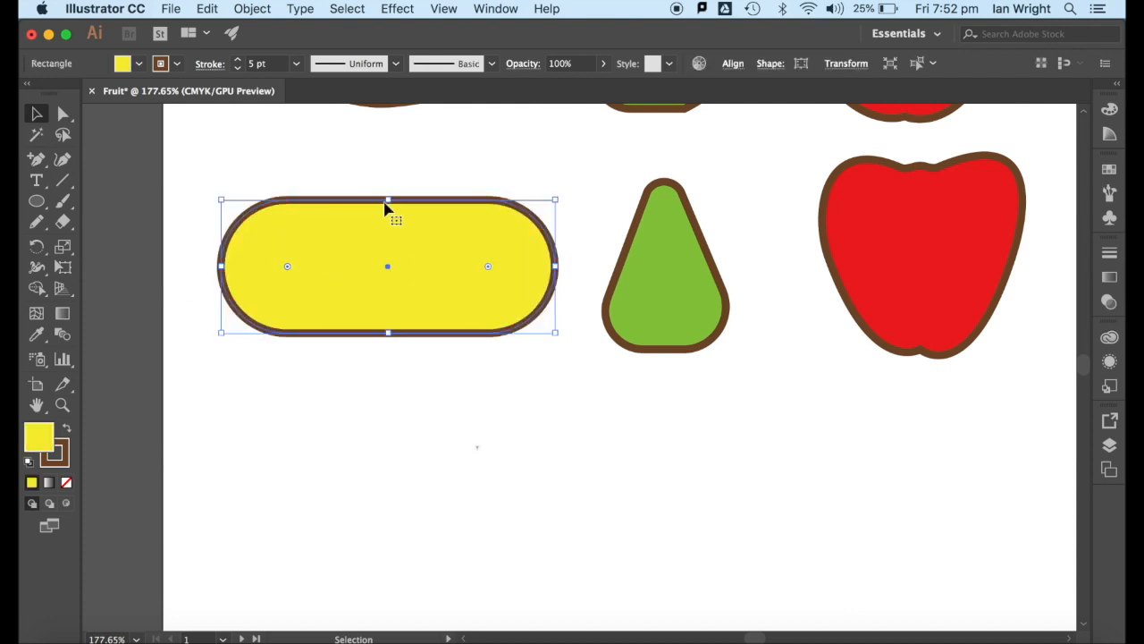
Add an anchor point at the middle of the yellow pill's upper edge and another on its lower edge.
left_click(61, 115)
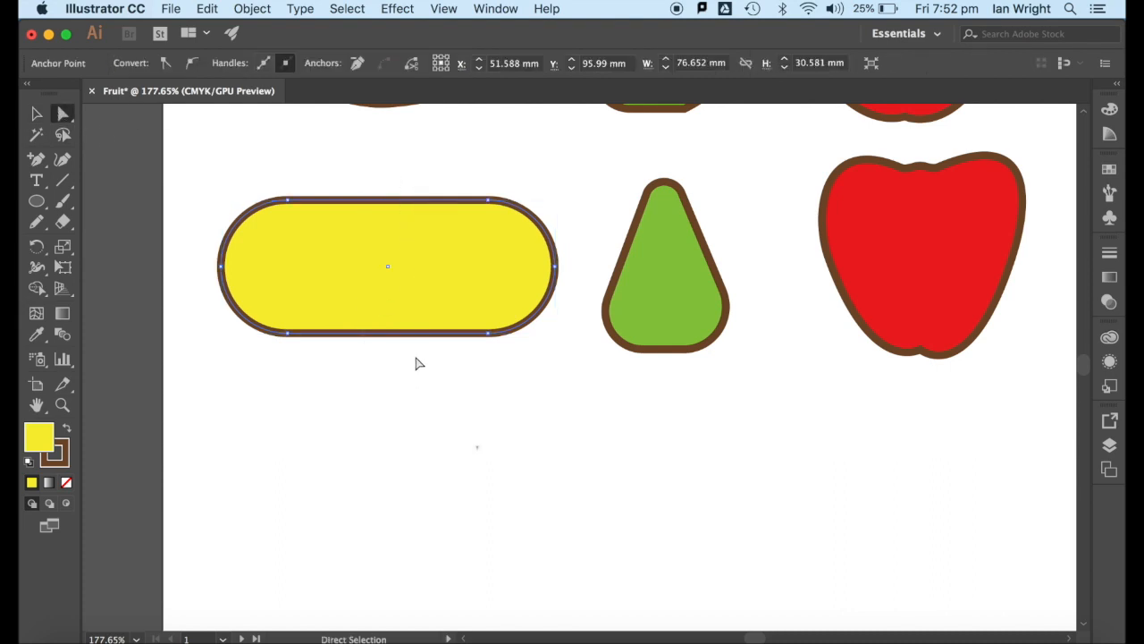
left_click(37, 160)
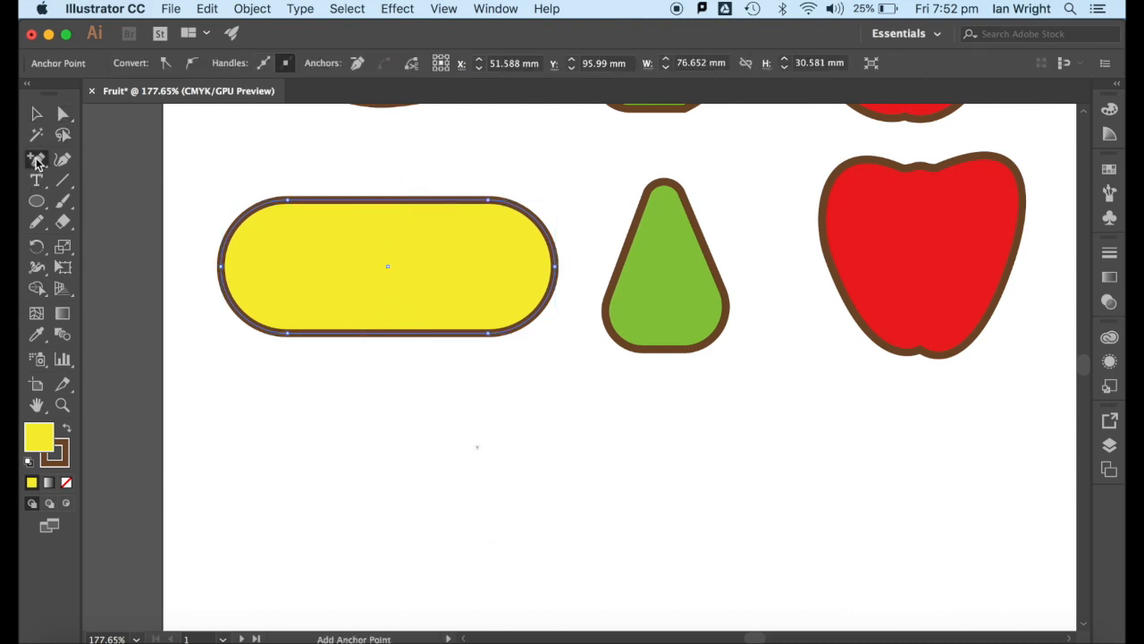
left_click(382, 202)
left_click(388, 333)
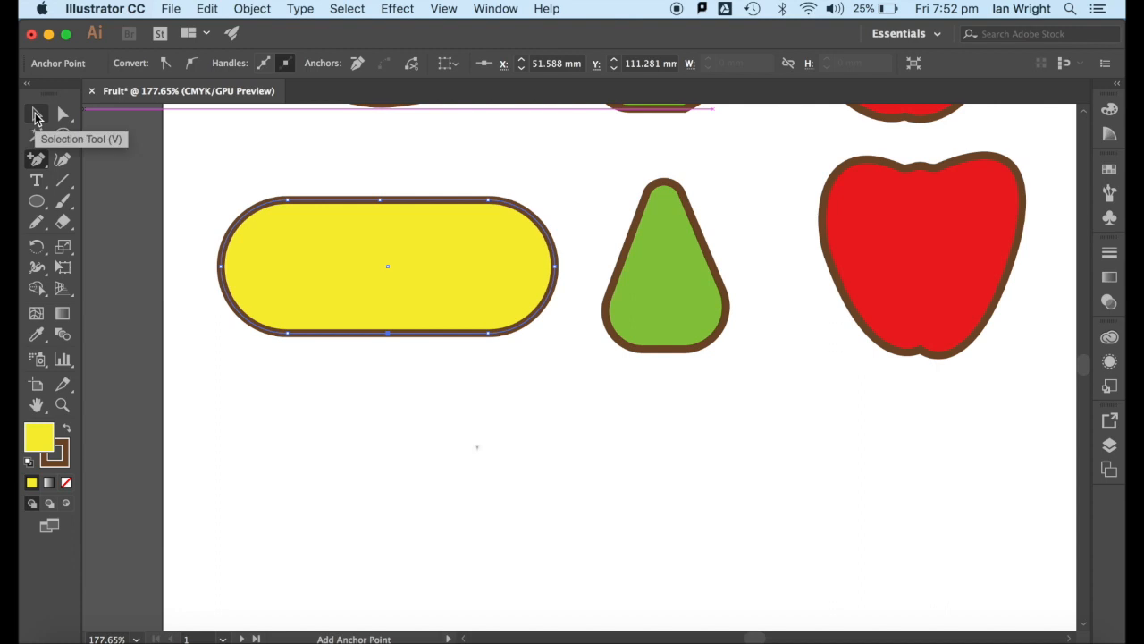
Make the two middle anchors of the yellow pill smooth and move both downward to bend the shape.
left_click(61, 115)
left_click_drag(422, 363, 423, 363)
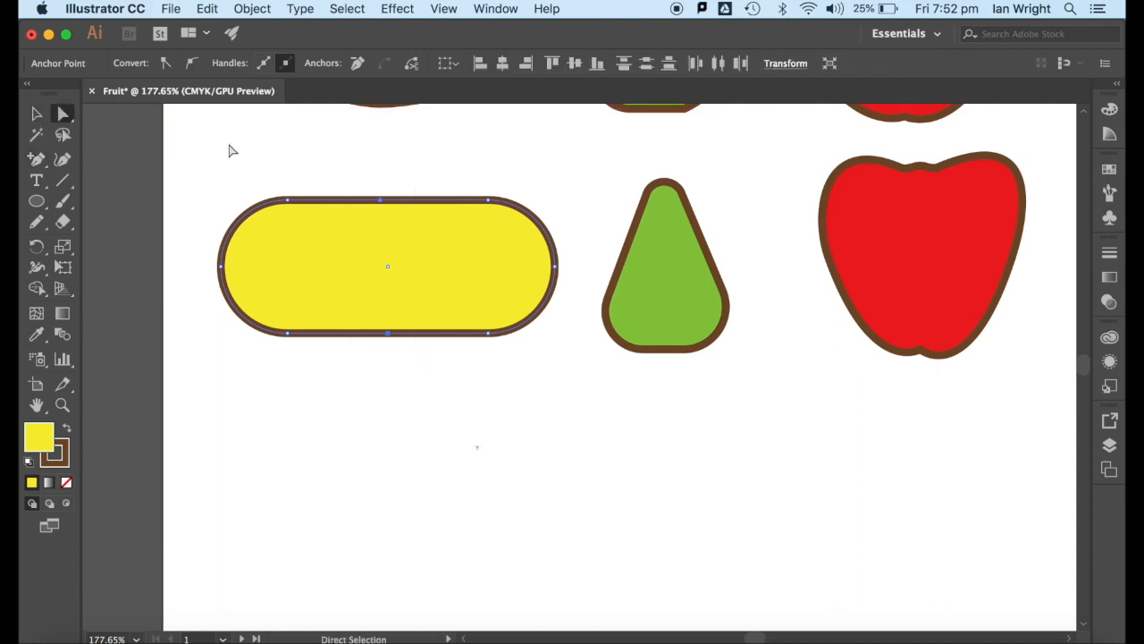
left_click_drag(382, 200, 382, 234)
left_click_drag(388, 336, 389, 375)
Convert the upper and lower anchor pairs near both ends of the bent yellow shape to smooth points.
left_click_drag(282, 188, 315, 369)
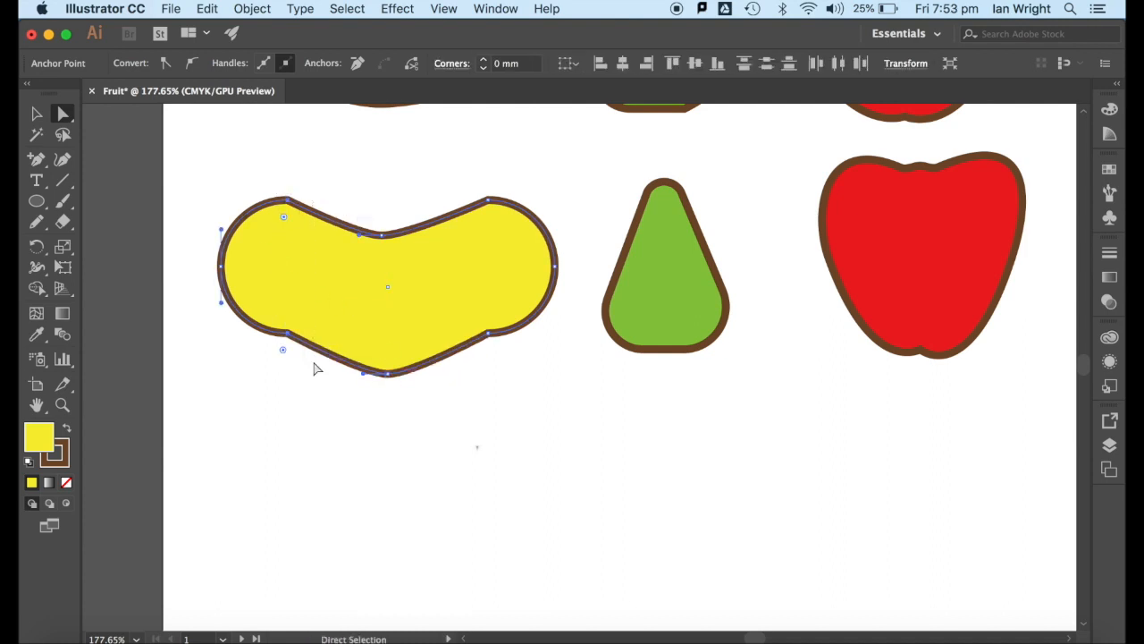
left_click(194, 67)
left_click_drag(476, 188, 506, 359)
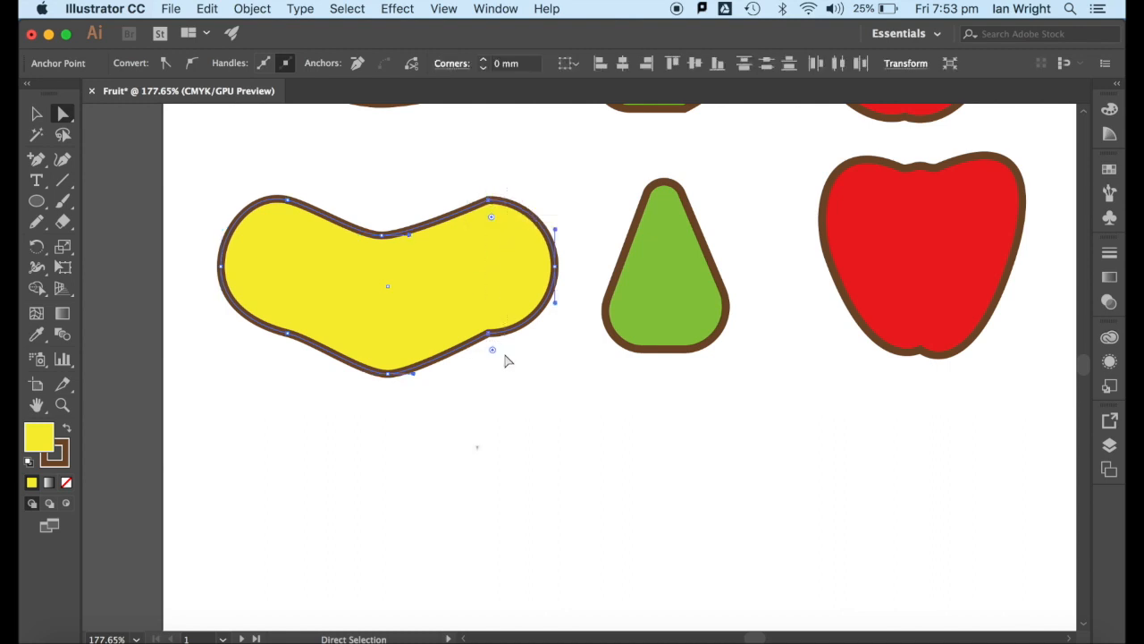
left_click(193, 67)
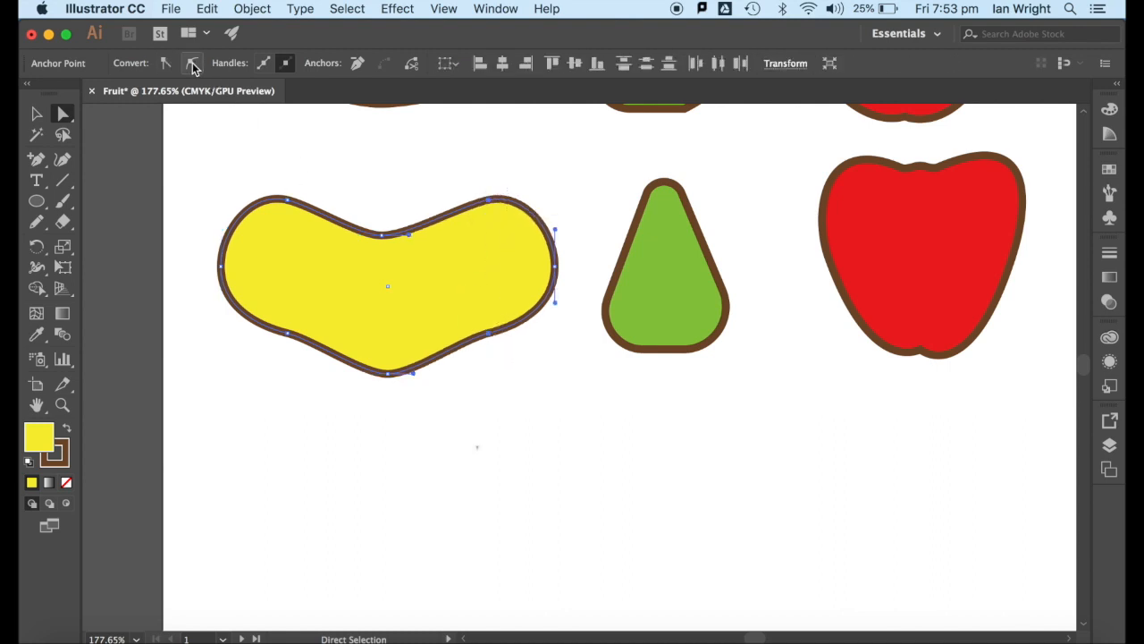
Add two anchor points along the upper-left curve of the bent yellow shape.
left_click_drag(211, 307, 222, 267)
scroll(567, 295, "up", 1)
scroll(550, 297, "up", 4)
scroll(550, 297, "left", 1)
left_click(36, 159)
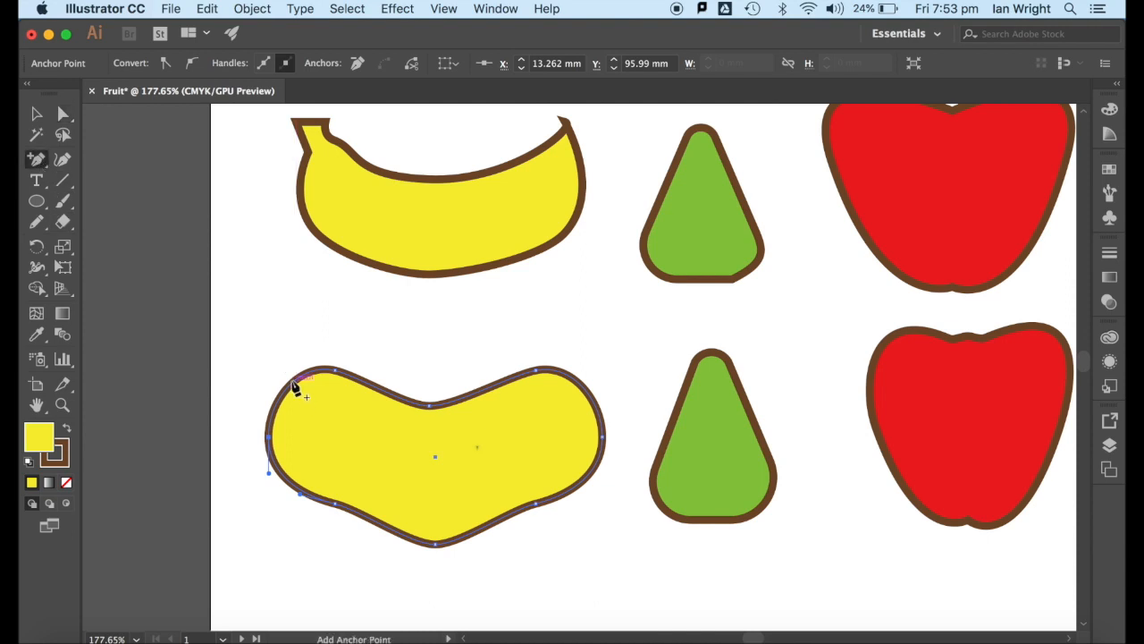
left_click(296, 384)
left_click(321, 370)
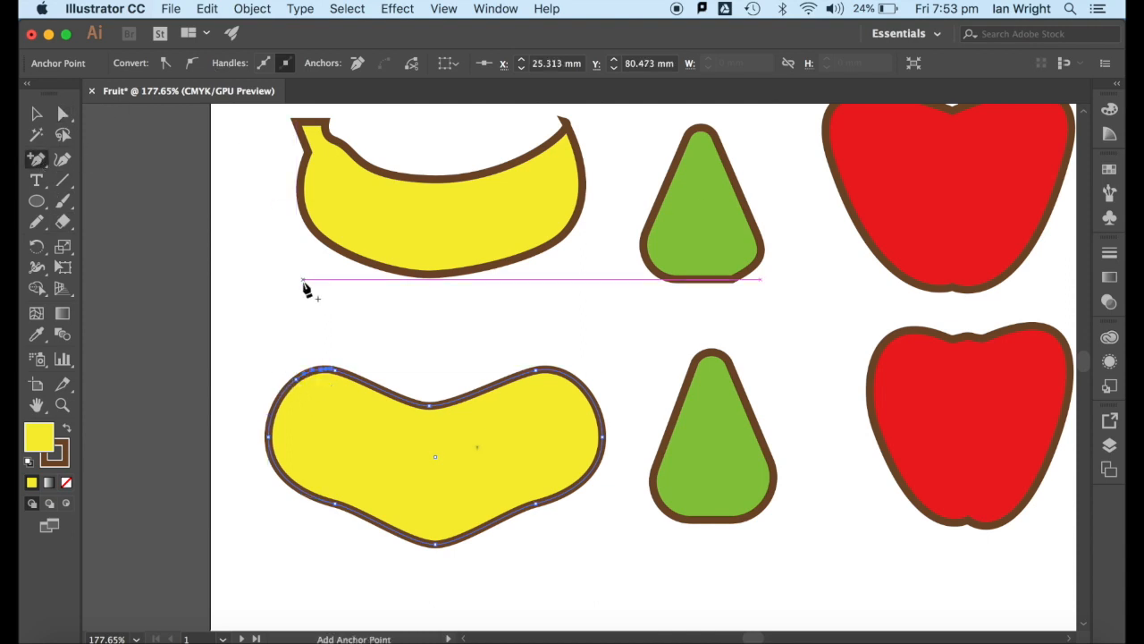
Move the anchors at the upper-left end of the lower yellow shape outward to form a narrow, angular banana stem.
left_click(62, 114)
left_click_drag(264, 328, 378, 421)
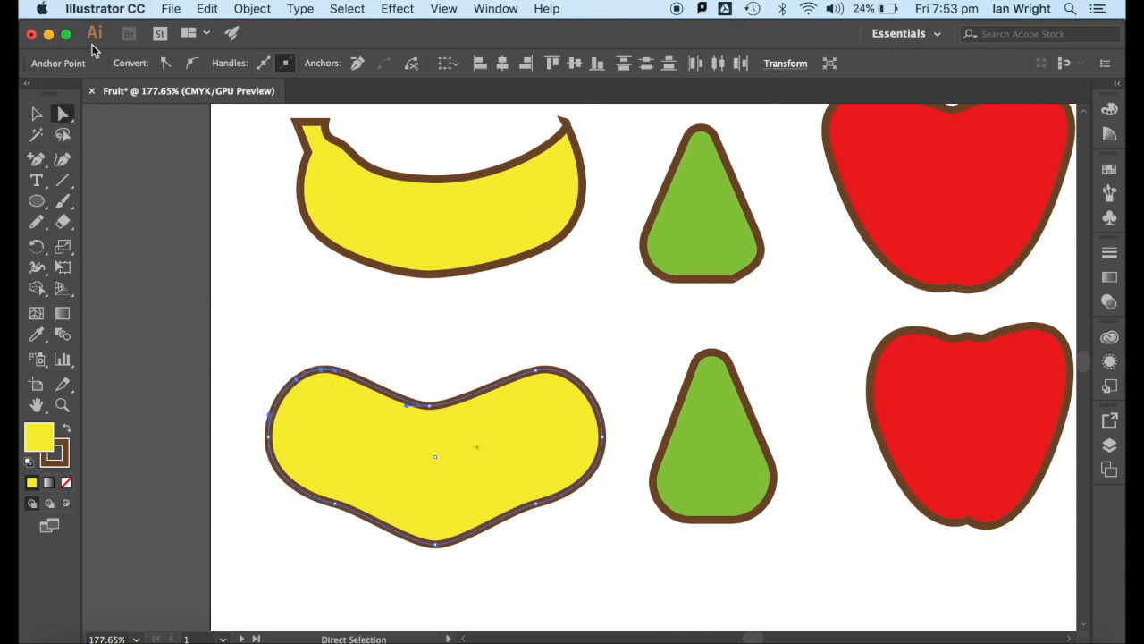
left_click_drag(304, 379, 281, 355)
left_click(330, 304)
Add a corner anchor on the yellow shape's upper-right curve and pull it outward to form the banana's pointed tip.
left_click(36, 159)
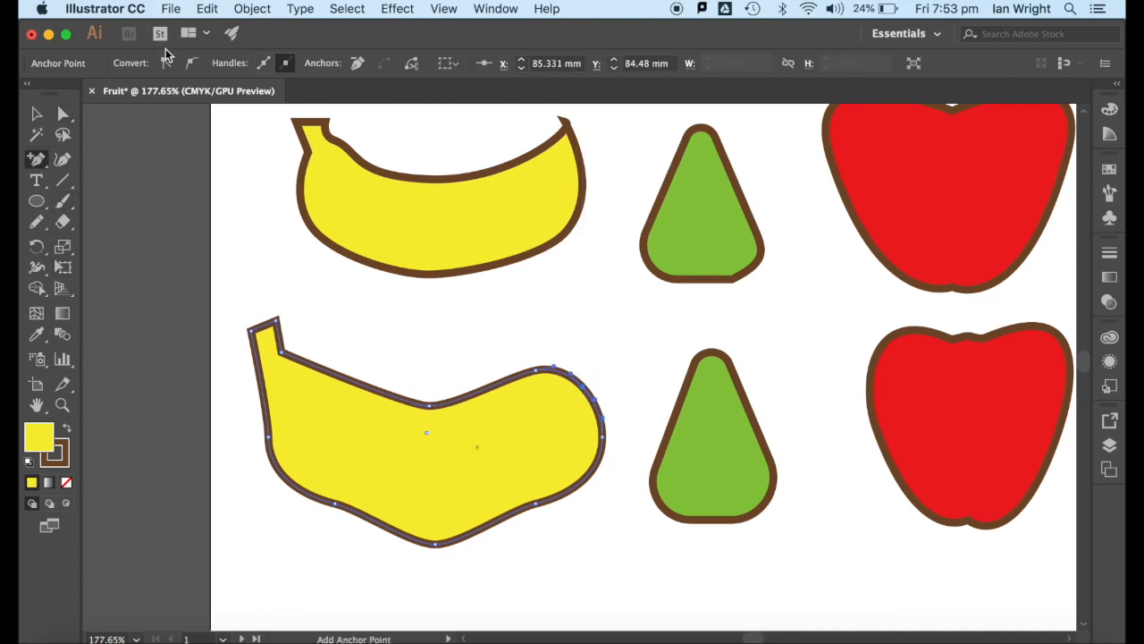
left_click(592, 392)
key("Return")
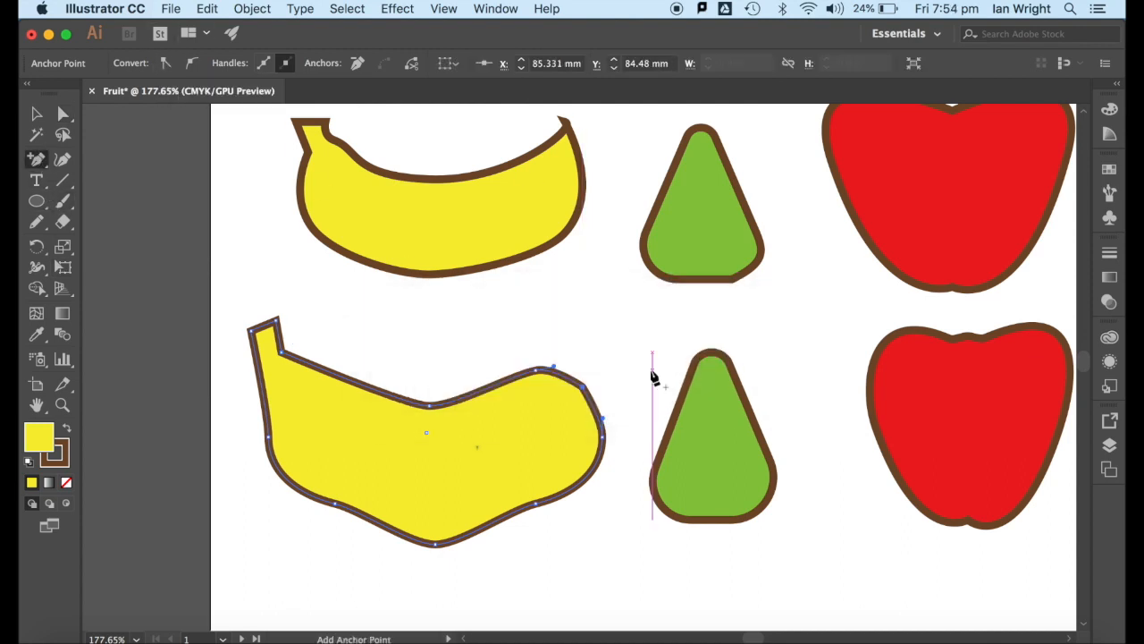
left_click(62, 113)
left_click_drag(584, 390, 599, 359)
Remove the surplus anchor on the banana's right side and reposition the remaining one below the tip to straighten that end.
left_click_drag(604, 436, 574, 435)
left_click(602, 455)
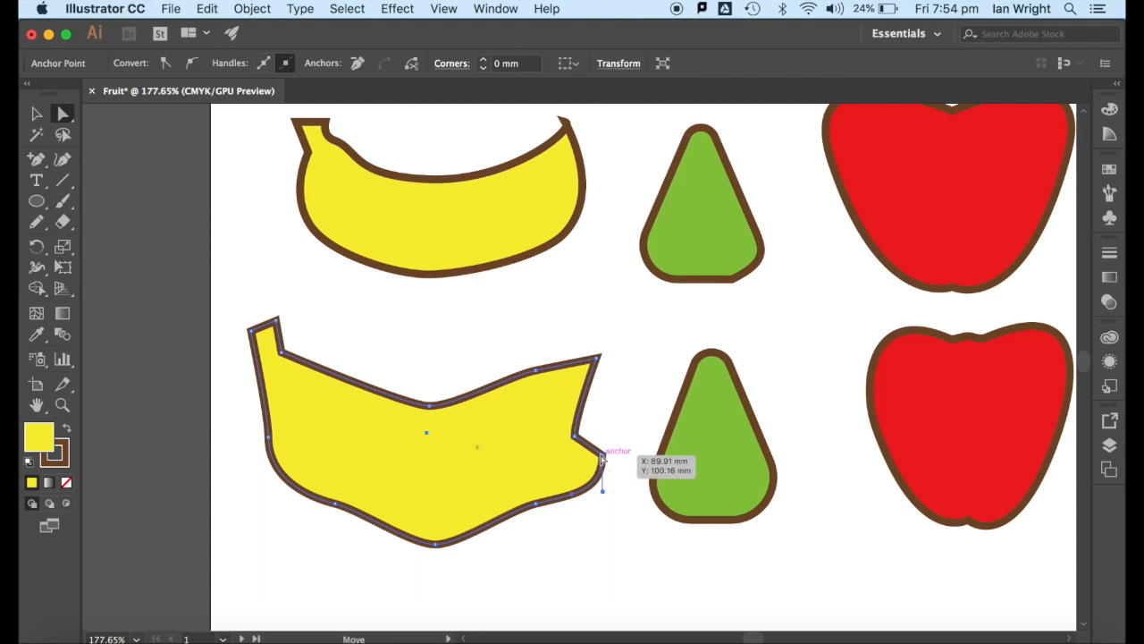
left_click(358, 64)
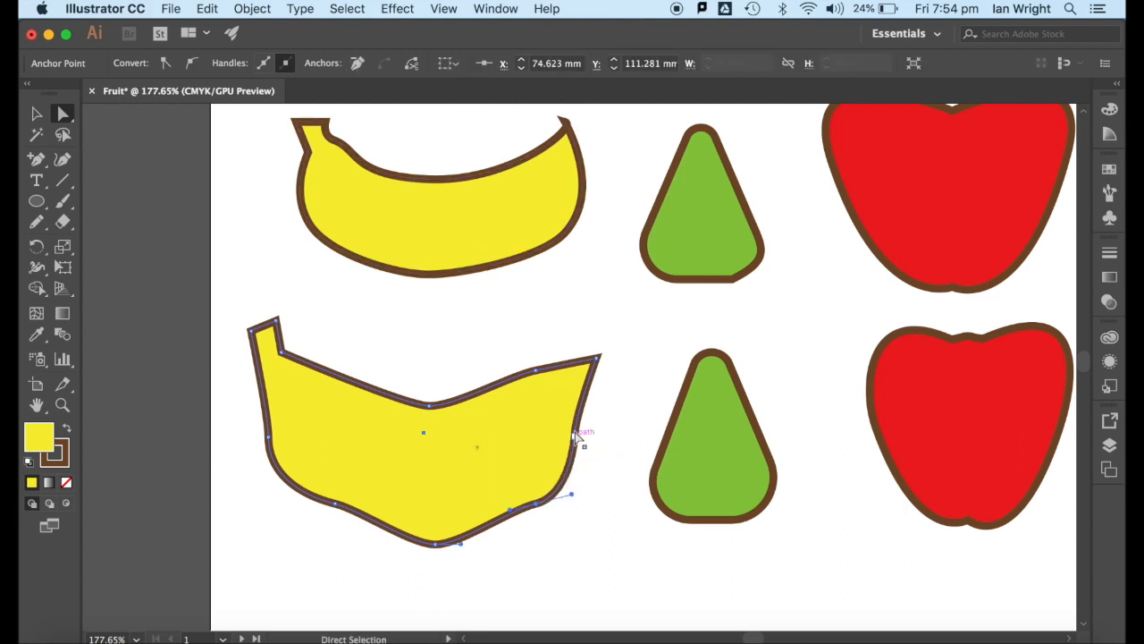
left_click_drag(574, 436, 596, 425)
Lengthen both handles of the banana's bottom middle anchor and make the right-edge anchor below the tip smooth.
left_click(435, 543)
left_click_drag(409, 544, 358, 544)
left_click_drag(463, 546, 511, 531)
left_click(535, 503)
left_click(597, 425)
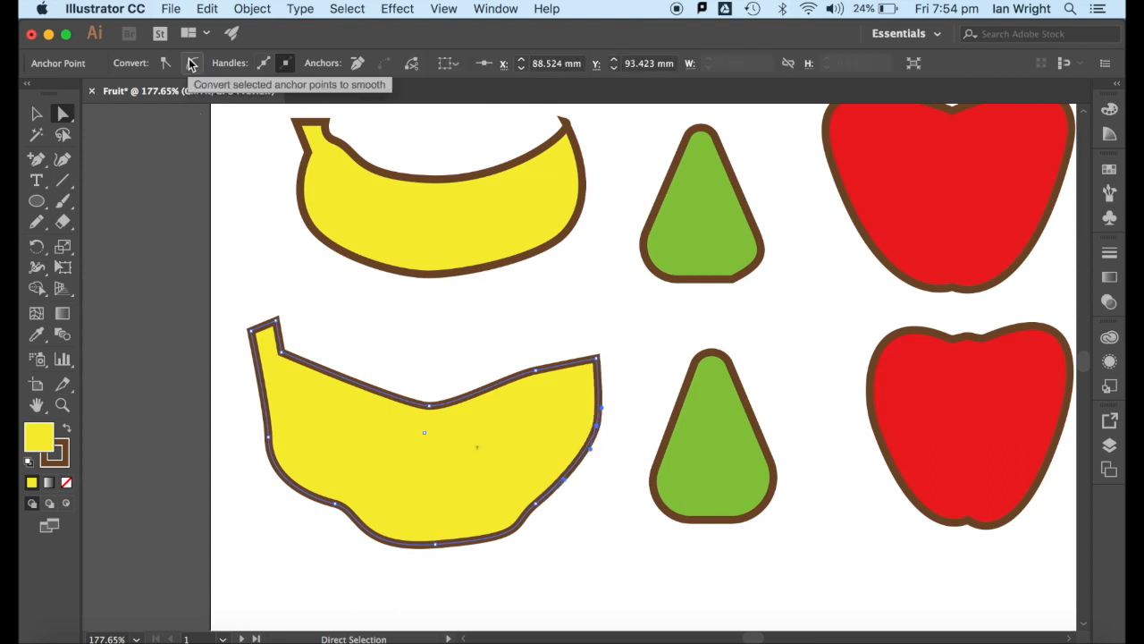
Smooth the banana's underside by removing surplus anchors and extending the bottom anchor's handle, and move the left-edge anchor up toward the stem.
left_click(268, 438)
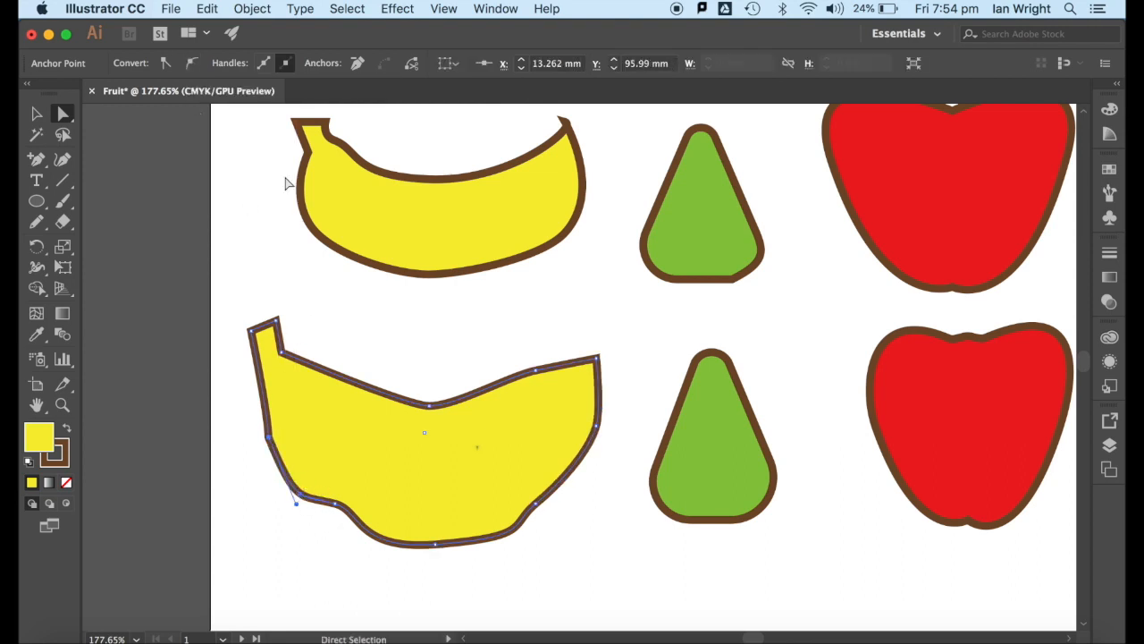
left_click(357, 64)
left_click(335, 503)
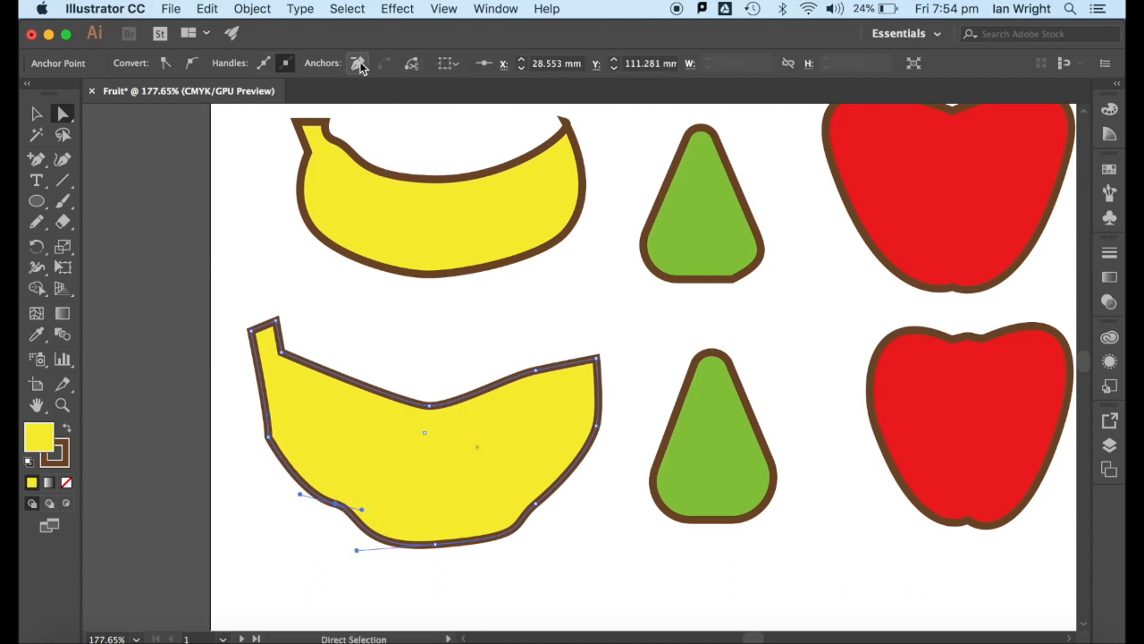
left_click(360, 66)
left_click_drag(269, 440, 282, 402)
left_click_drag(442, 552, 533, 535)
Extend the handles of the banana's upper middle anchor and move the anchor slightly downward to deepen the inner curve.
left_click(429, 404)
left_click_drag(429, 405, 505, 408)
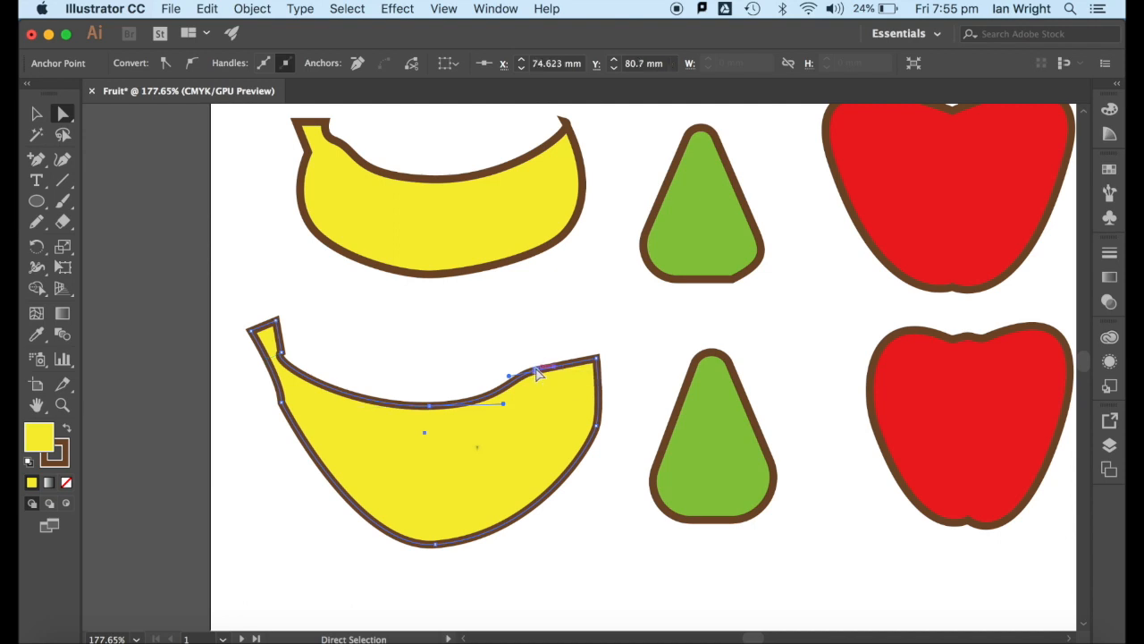
left_click_drag(429, 405, 433, 436)
Draw another banana outline freehand with the Pencil tool below the edited one and fill it with the matching yellow swatch.
scroll(437, 485, "down", 5)
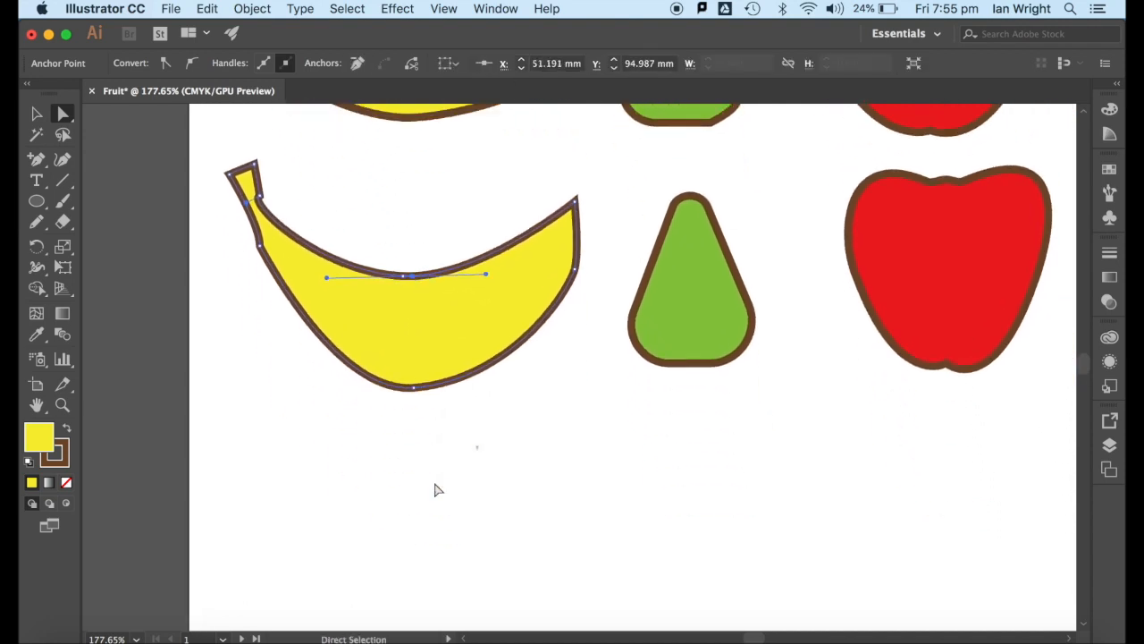
left_click_drag(39, 227, 106, 239)
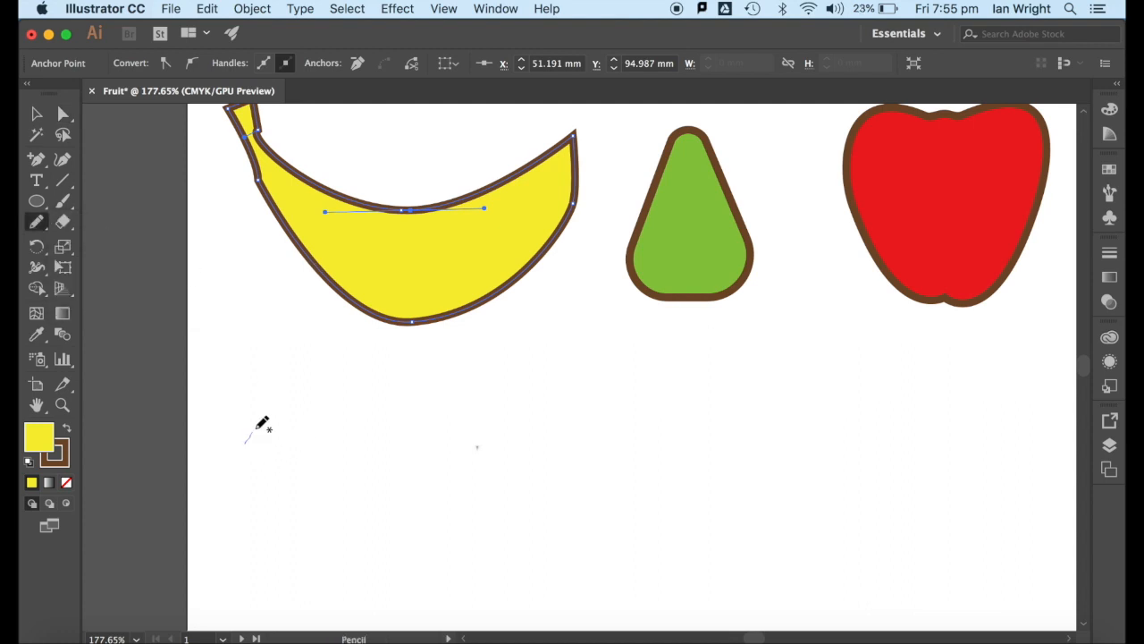
mouse_move(409, 483)
left_mouse_down()
mouse_move(566, 401)
mouse_move(566, 432)
mouse_move(535, 487)
mouse_move(451, 550)
mouse_move(345, 563)
mouse_move(275, 517)
mouse_move(251, 441)
left_mouse_up()
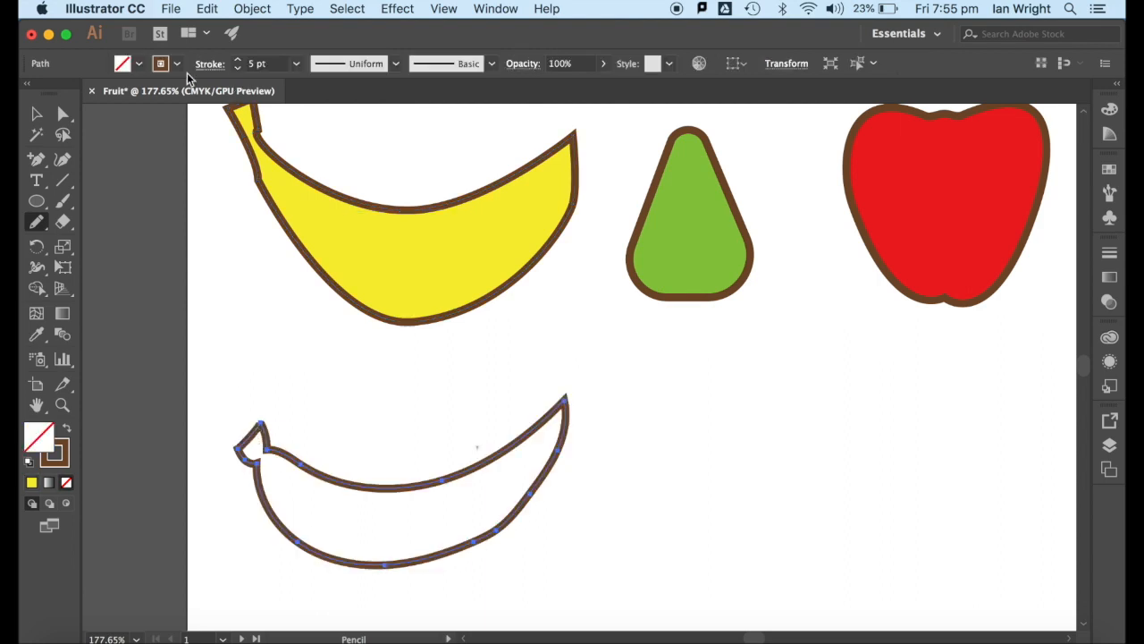
left_click(139, 63)
left_click(90, 94)
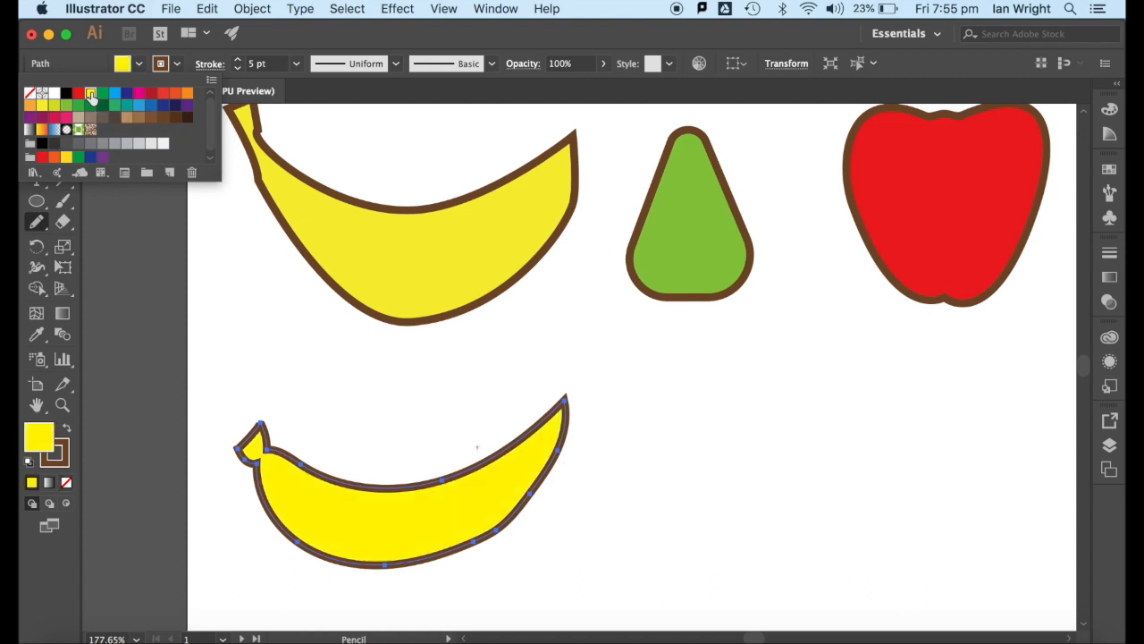
left_click(42, 107)
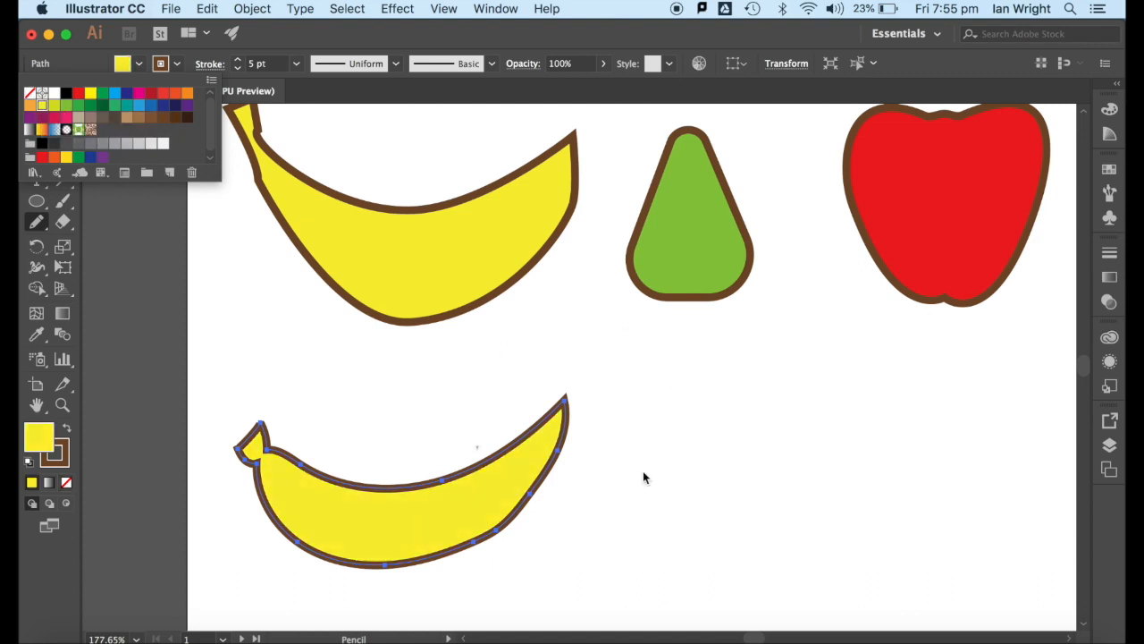
Draw a pear outline freehand with the Pencil tool below the green pear and fill it with the matching green.
left_click(36, 224)
mouse_move(753, 560)
left_mouse_down()
mouse_move(613, 523)
mouse_move(622, 459)
mouse_move(682, 376)
mouse_move(729, 406)
mouse_move(765, 490)
mouse_move(774, 531)
mouse_move(759, 555)
left_mouse_up()
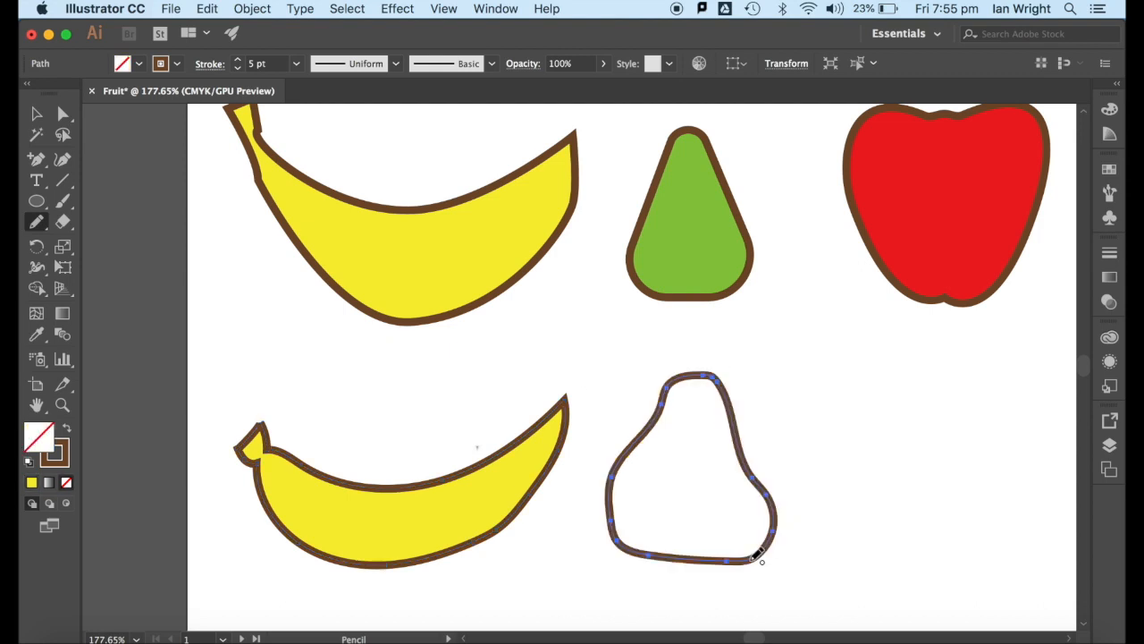
left_click(140, 63)
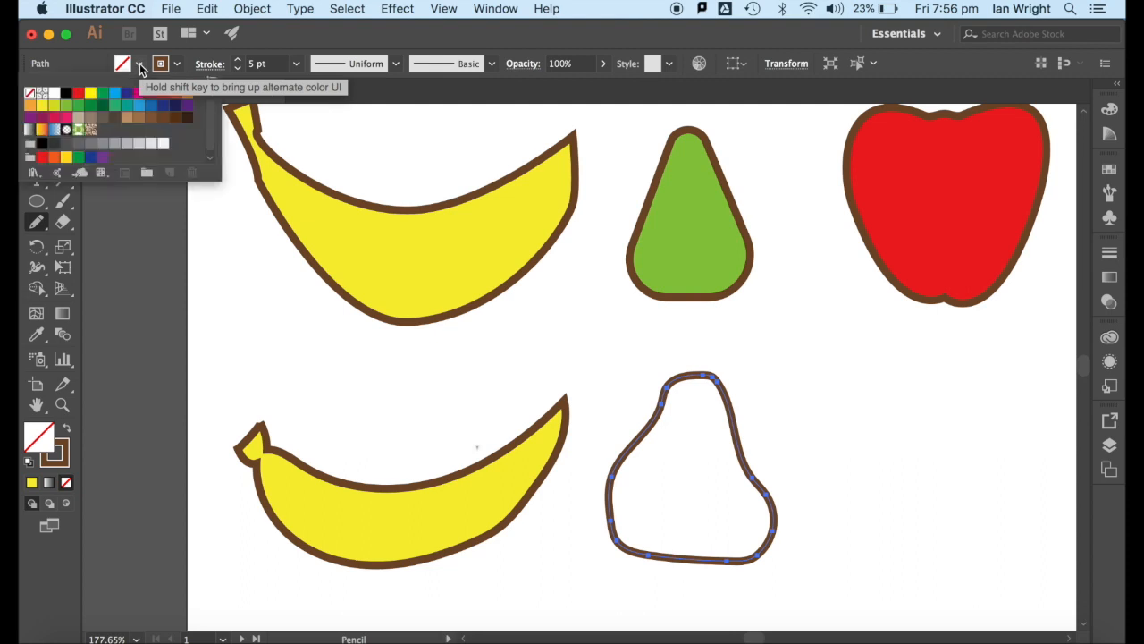
left_click(67, 106)
Draw an apple outline freehand with the Pencil tool below the red apple and sample that apple's fill with the Eyedropper.
left_click(36, 223)
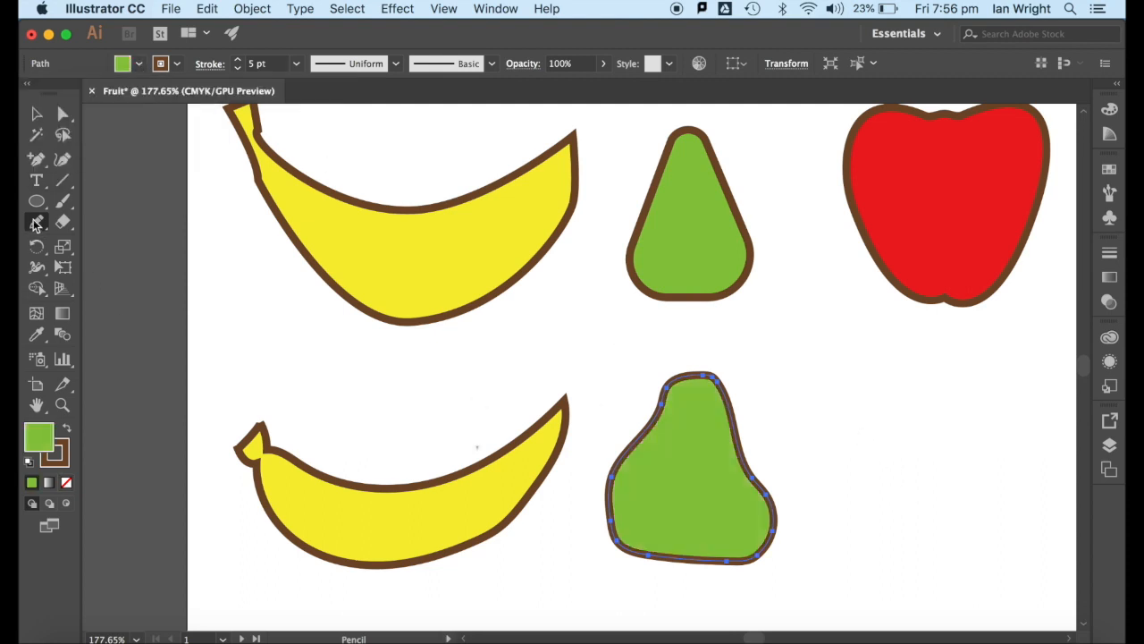
mouse_move(942, 536)
left_mouse_down()
mouse_move(855, 532)
mouse_move(838, 441)
mouse_move(868, 397)
mouse_move(931, 415)
mouse_move(1005, 406)
mouse_move(1021, 509)
mouse_move(965, 557)
mouse_move(935, 538)
left_mouse_up()
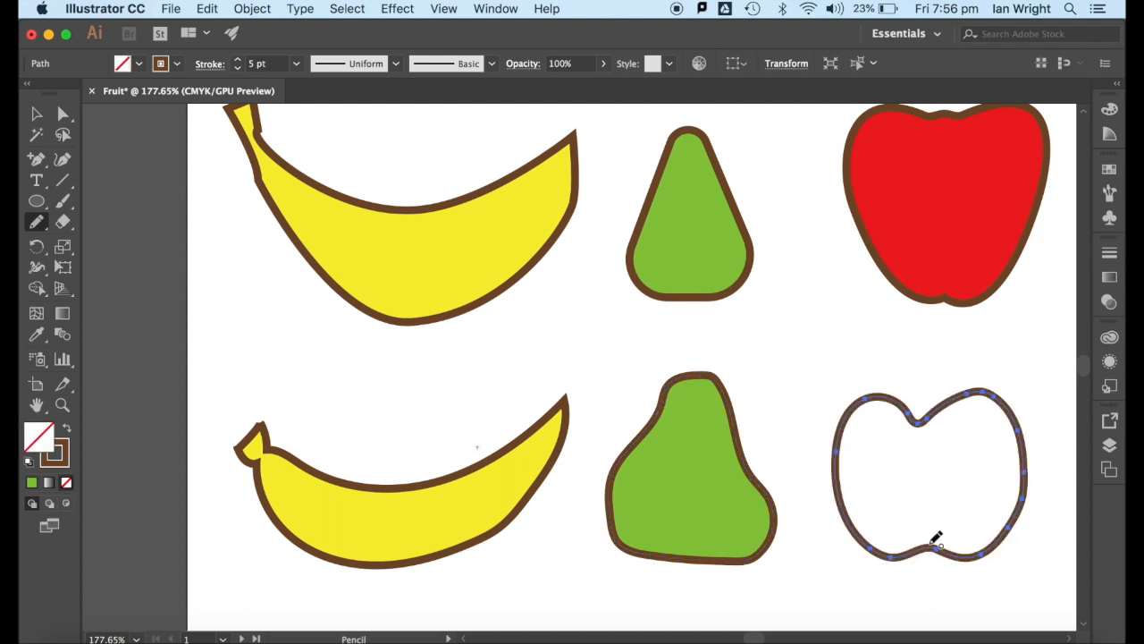
left_click(39, 335)
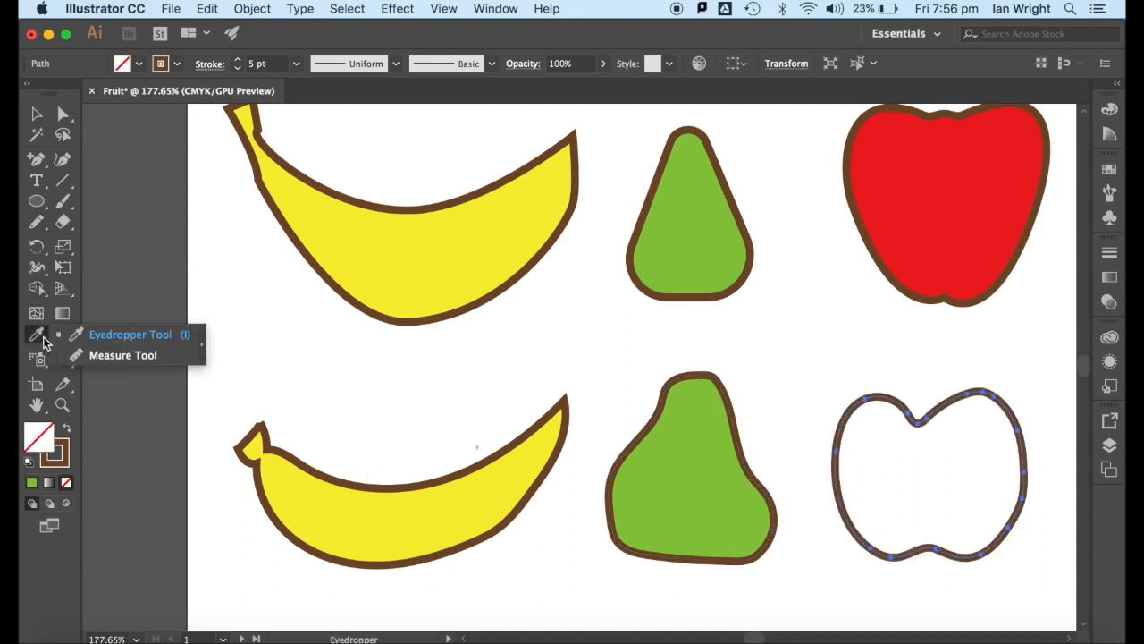
left_click(930, 202)
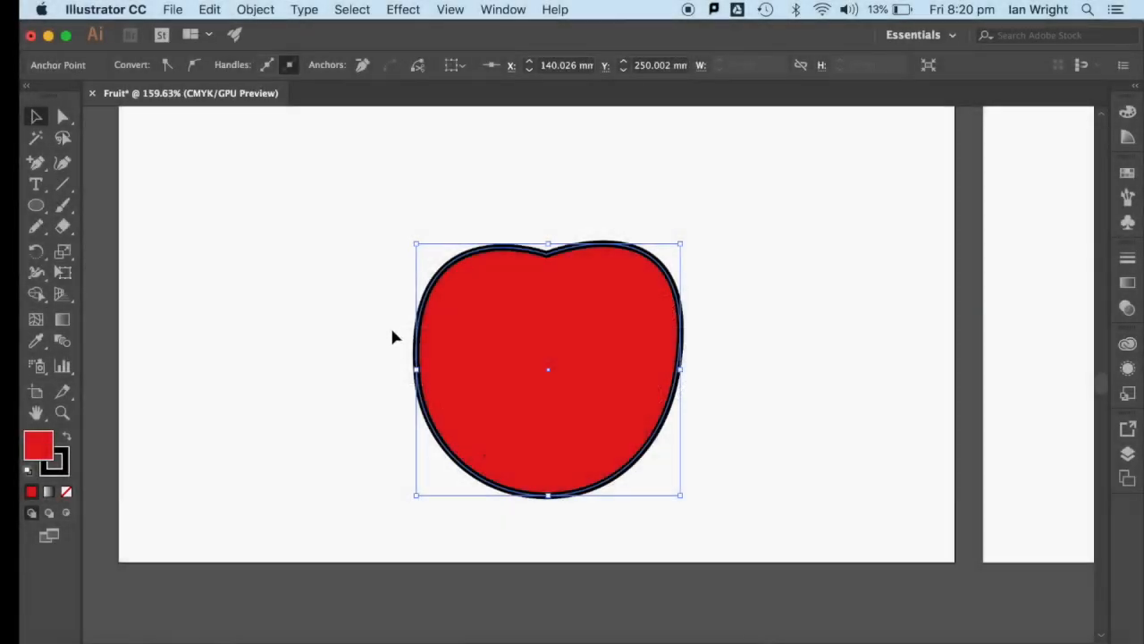
Draw a closed bite shape with a scalloped right edge beside the black-outlined red apple and fill it with white.
left_click(194, 322)
left_click_drag(34, 233, 101, 249)
mouse_move(237, 308)
left_mouse_down()
mouse_move(310, 356)
mouse_move(325, 397)
mouse_move(288, 418)
mouse_move(249, 391)
mouse_move(245, 302)
left_mouse_up()
left_click(141, 66)
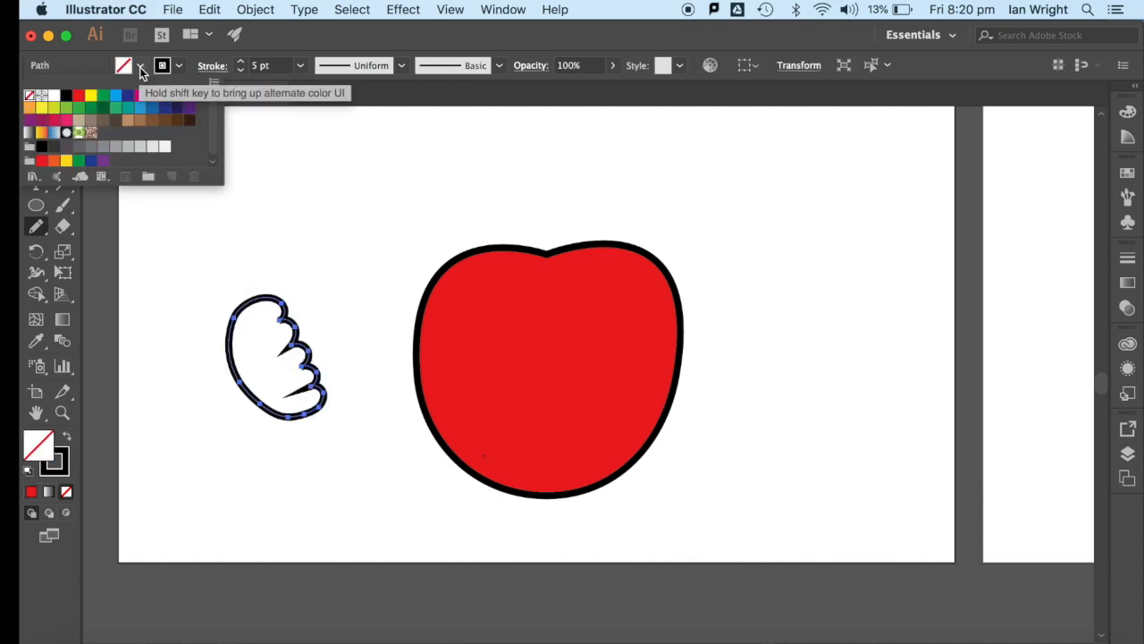
left_click(51, 95)
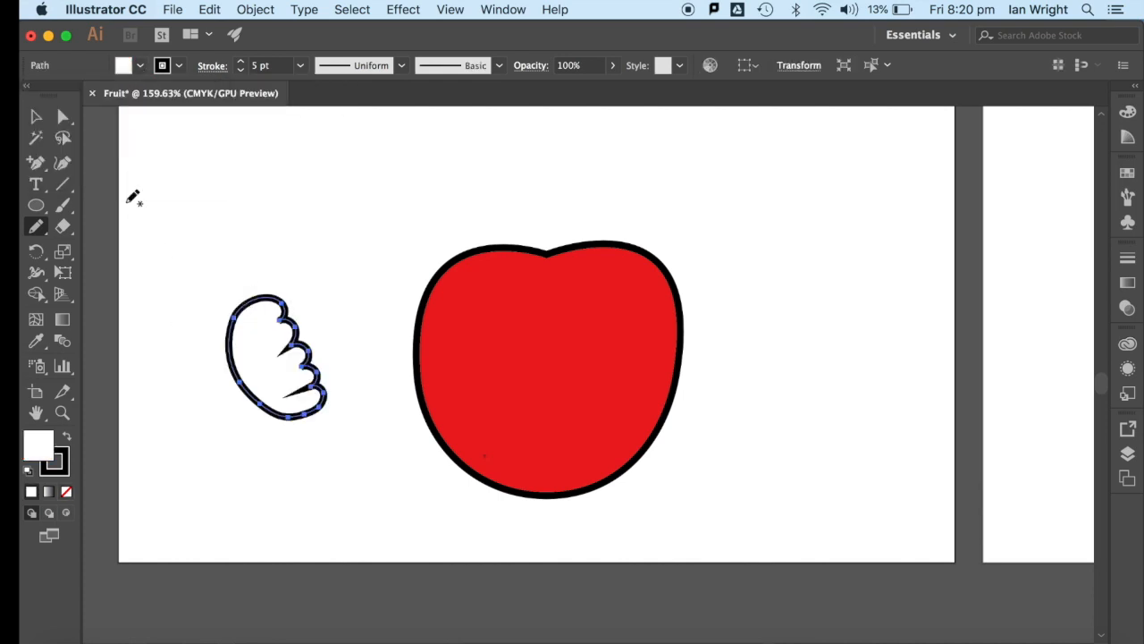
Place the white bite shape over the apple's left edge, then enlarge and rotate it so its scallops cut into the apple.
left_click(36, 116)
left_click_drag(264, 305, 423, 341)
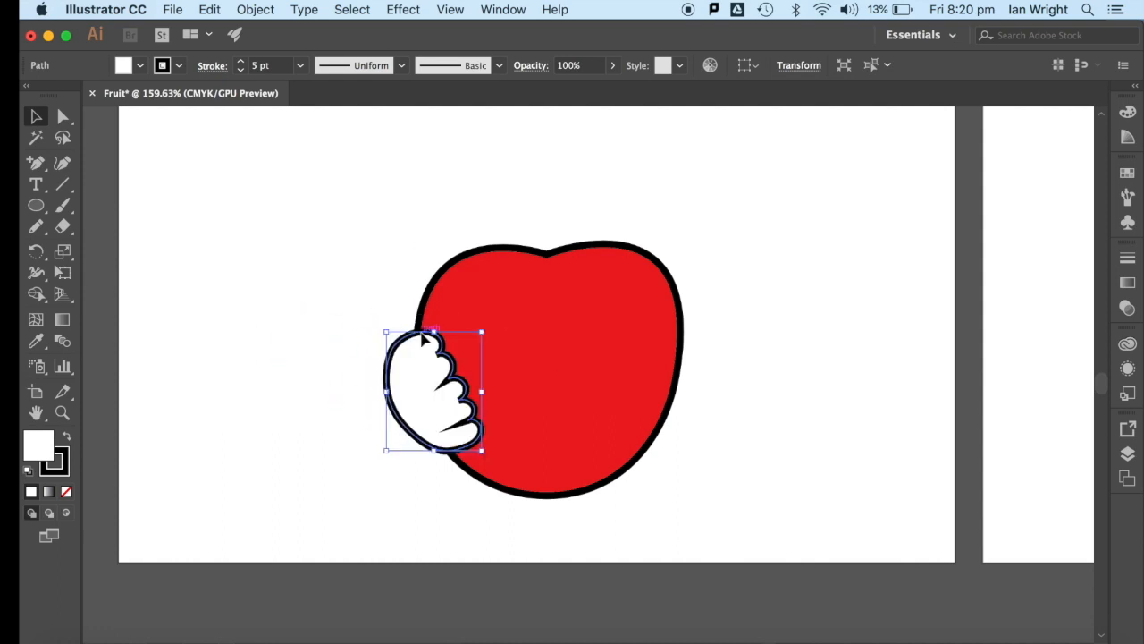
left_click_drag(377, 443, 409, 491)
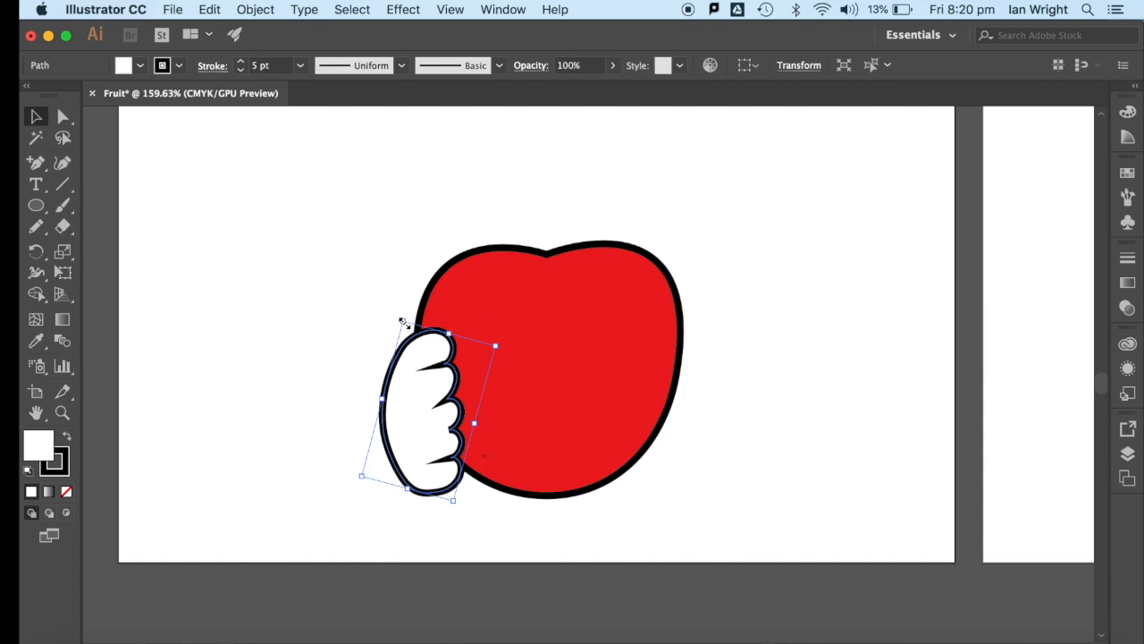
left_click_drag(402, 321, 349, 305)
left_click_drag(365, 421, 404, 395)
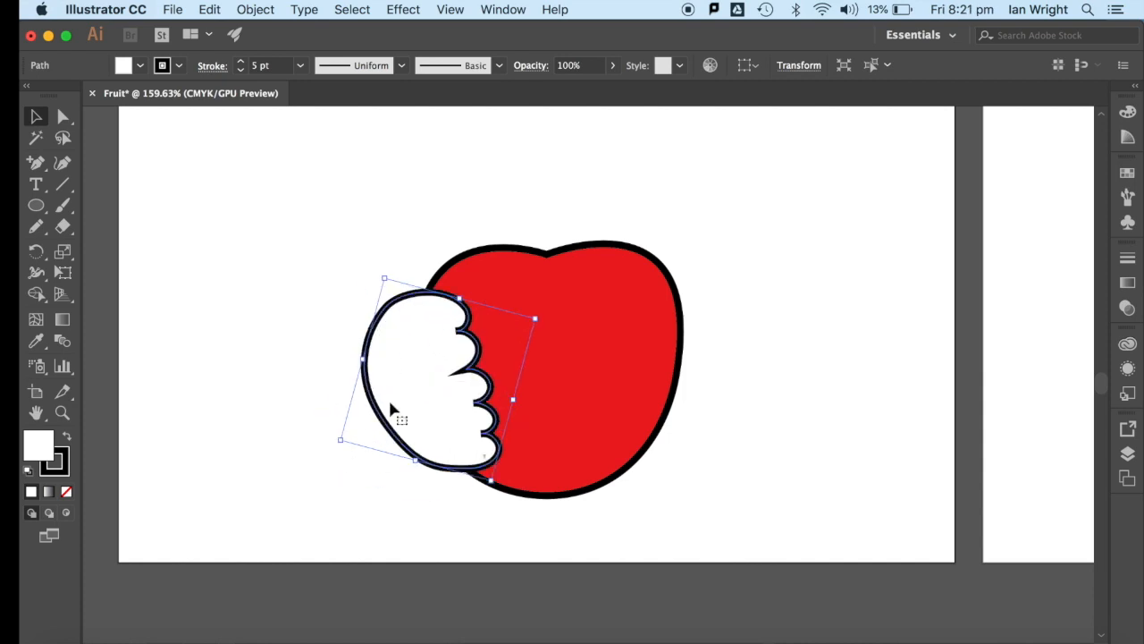
left_click_drag(500, 471, 491, 484)
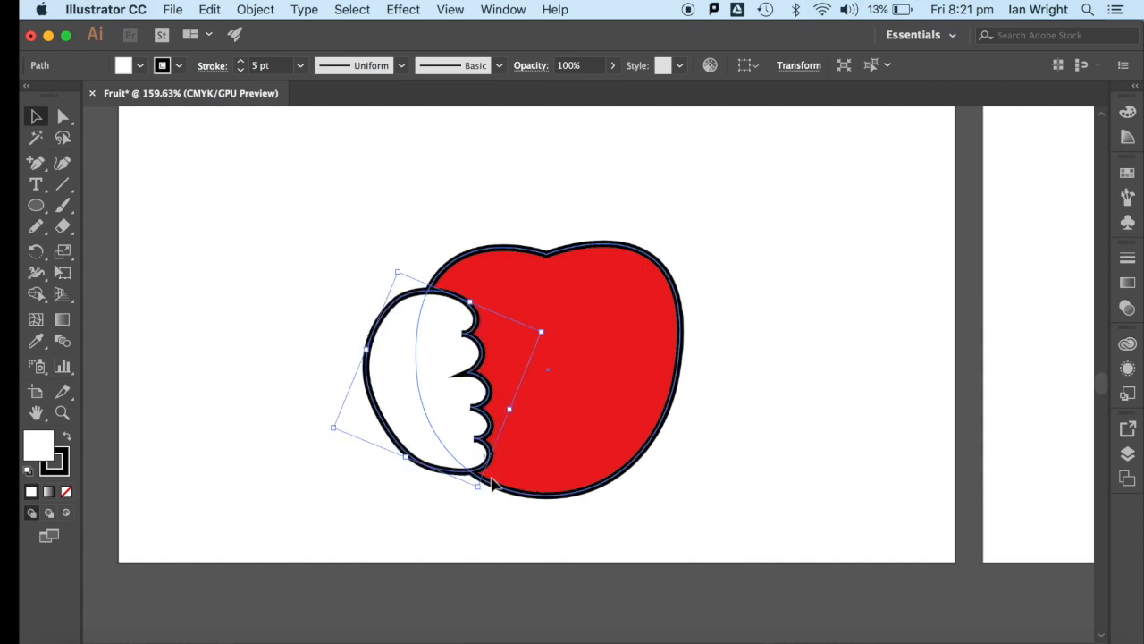
Select the apple and the white bite shape together, show the Pathfinder controls and dock them with the collapsed panels.
left_click(633, 475)
left_click_drag(309, 197, 713, 520)
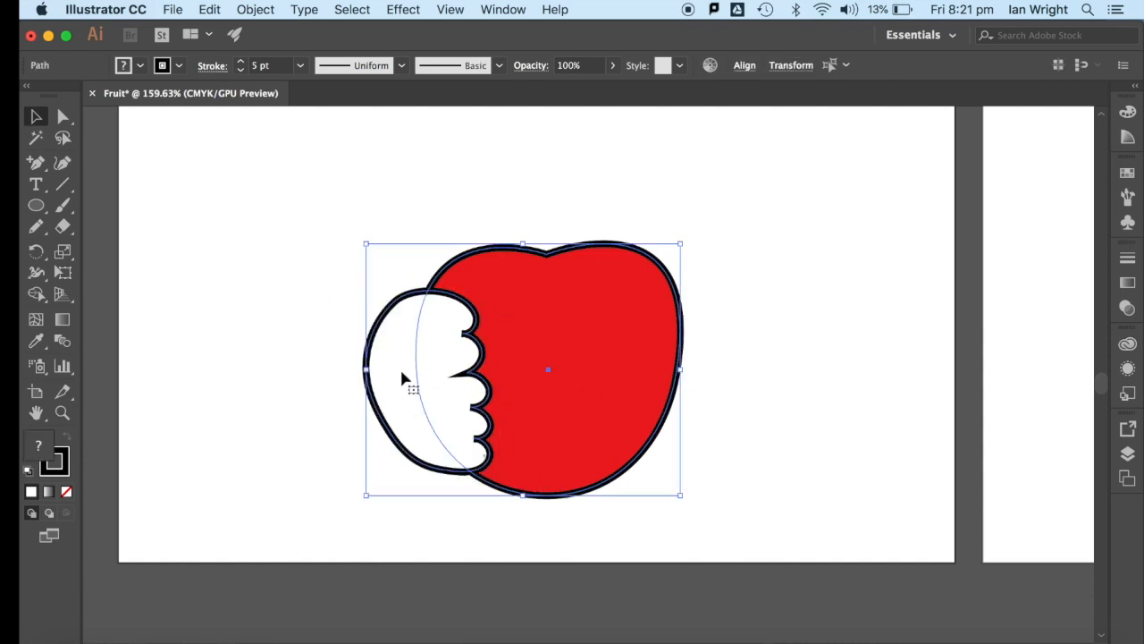
left_click(504, 10)
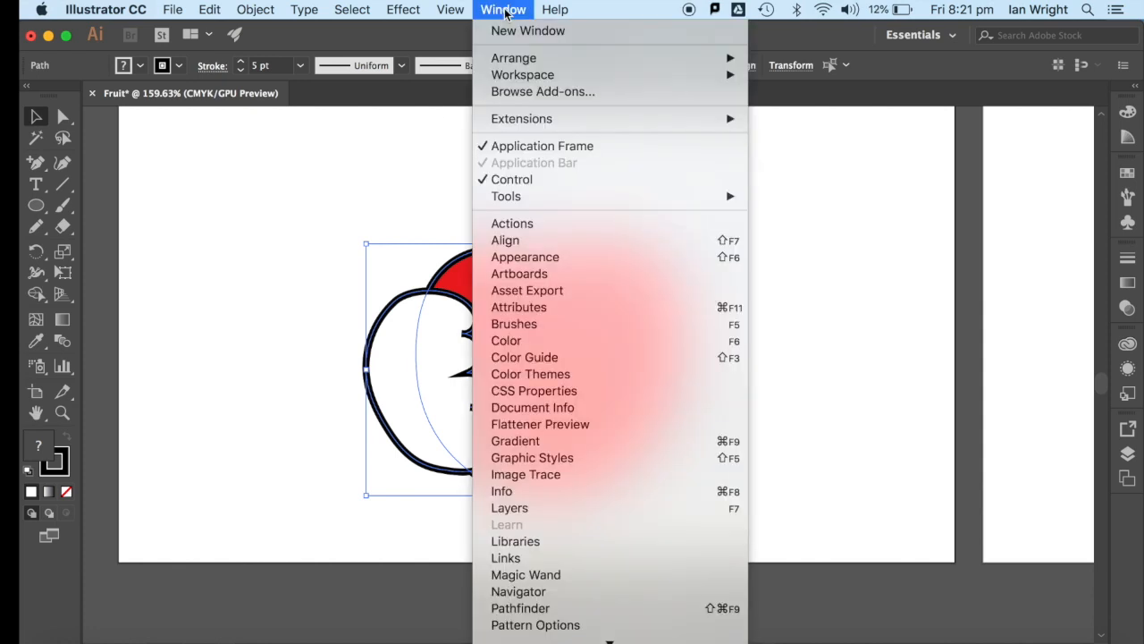
left_click(526, 610)
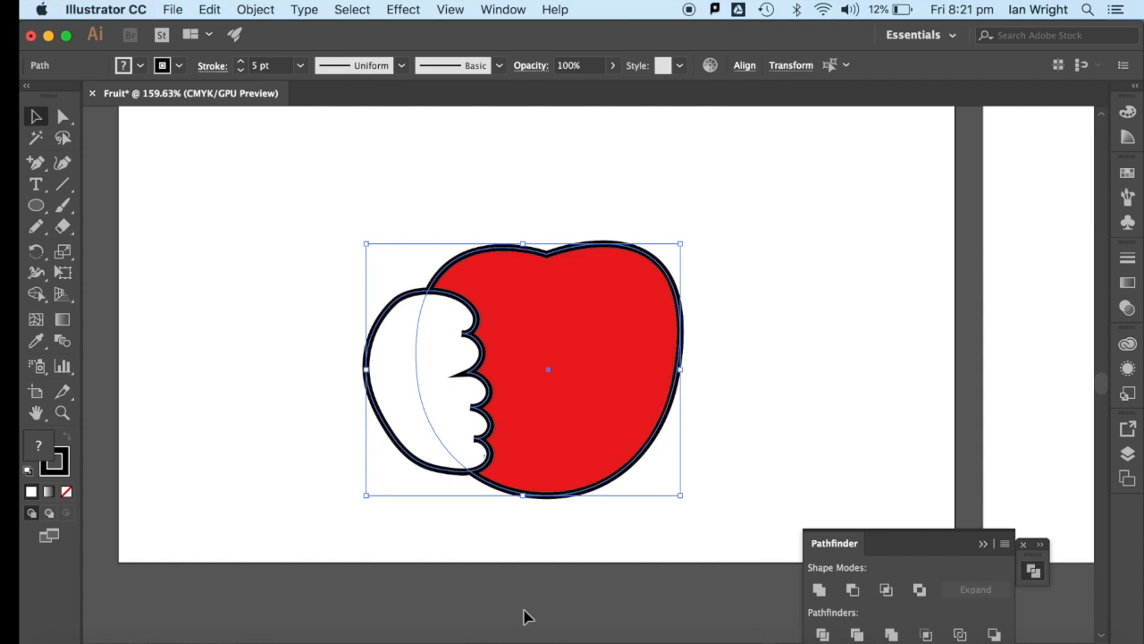
left_click_drag(901, 540, 842, 359)
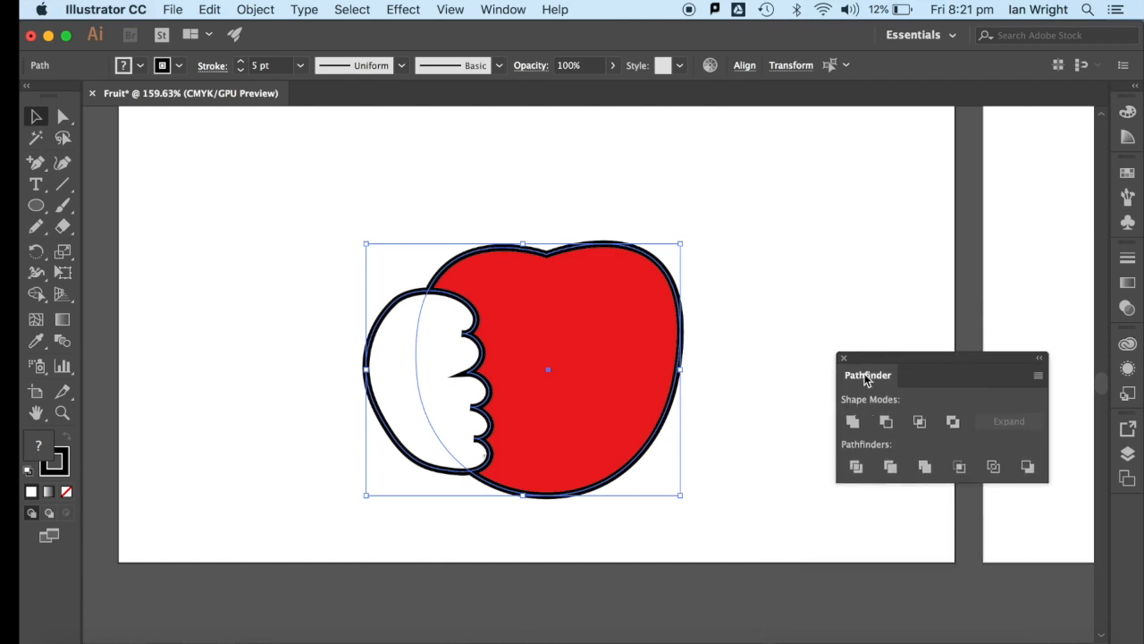
left_click_drag(865, 378, 1126, 510)
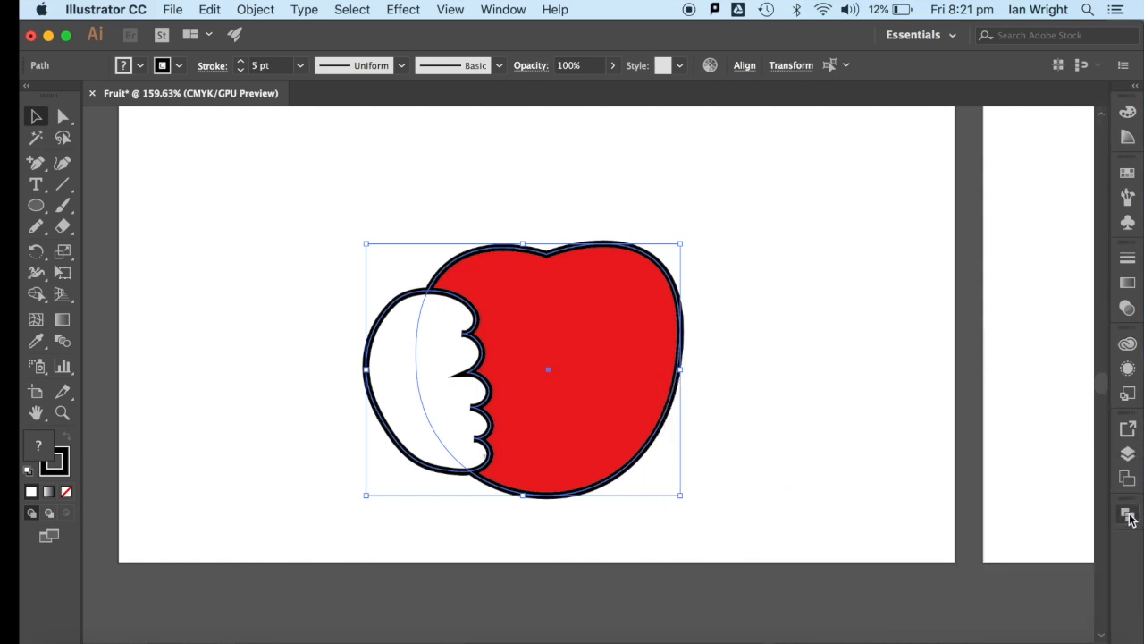
Float the Pathfinder controls beside the artwork and subtract the white bite shape from the apple with Minus Front.
left_click(1128, 515)
left_click_drag(1040, 523, 998, 143)
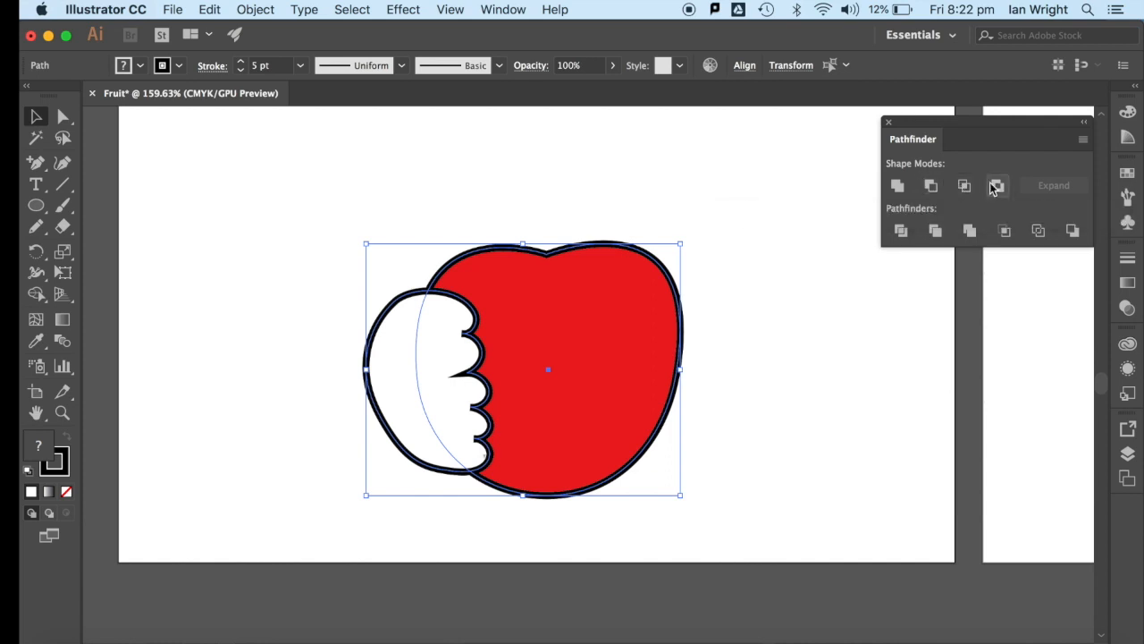
left_click(929, 188)
left_click(307, 412)
Draw a curved stem freehand with the Pencil tool at the apple's upper notch and fill it with dark grey-brown.
left_click(37, 229)
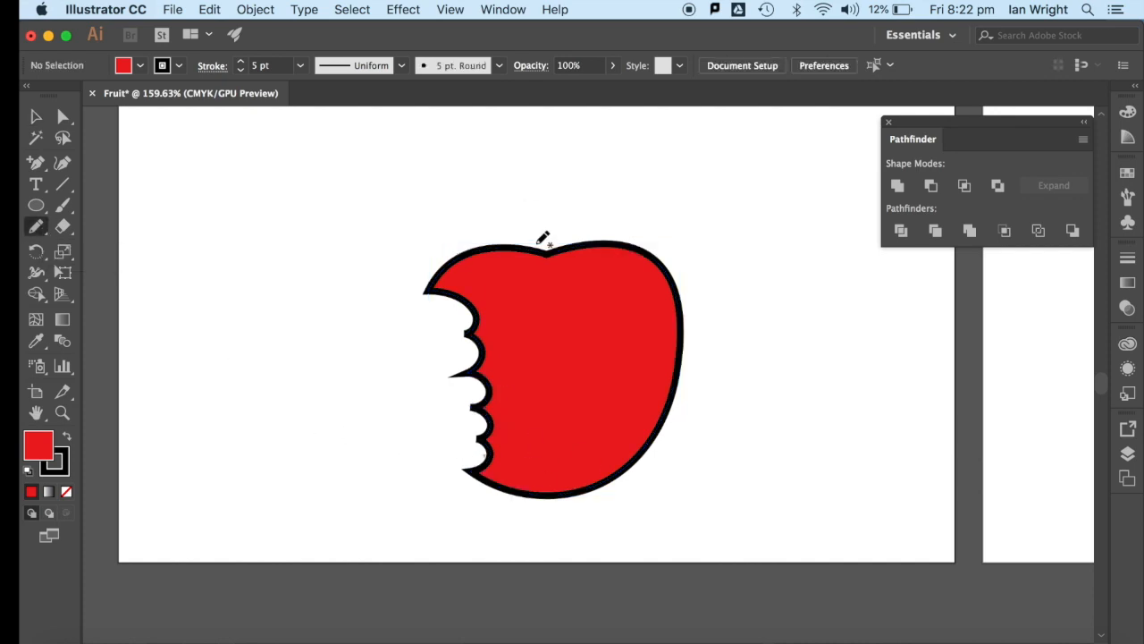
mouse_move(545, 252)
left_mouse_down()
mouse_move(563, 169)
mouse_move(588, 169)
mouse_move(545, 252)
left_mouse_up()
left_click(139, 66)
left_click(103, 121)
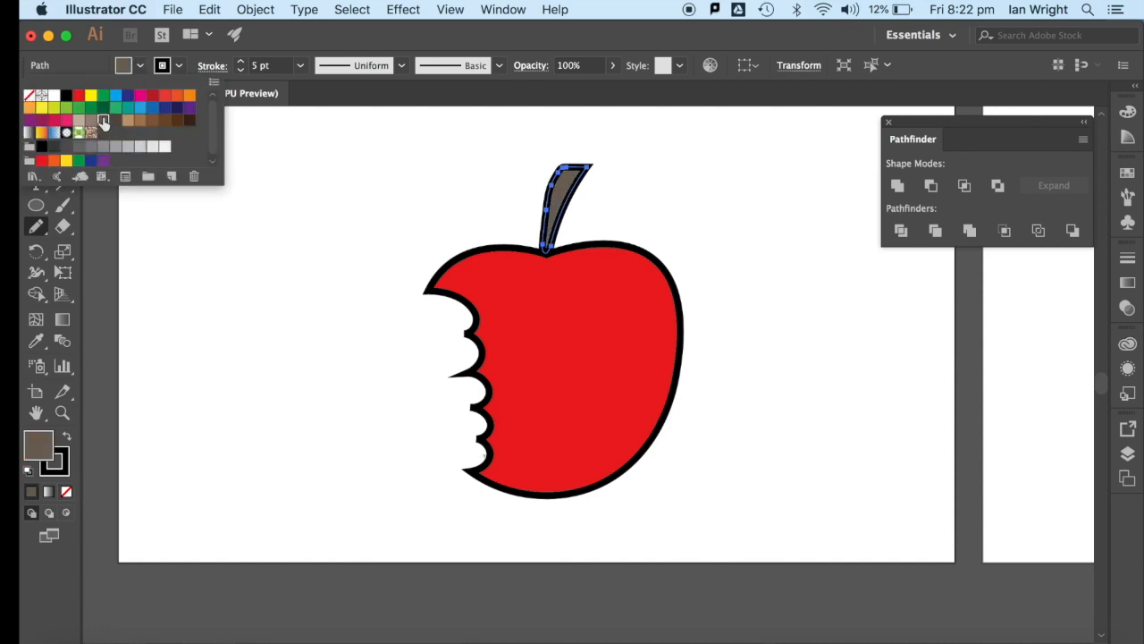
left_click(37, 235)
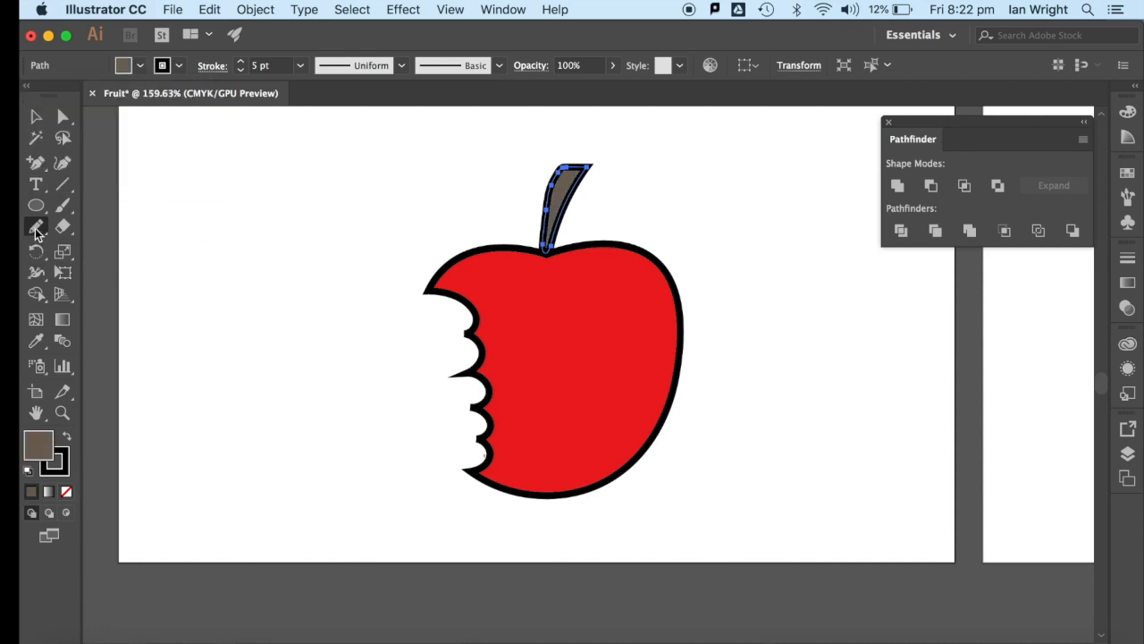
Draw a pointed leaf freehand with the Pencil tool, fill it with light green and place it against the apple's stem.
mouse_move(581, 214)
left_mouse_down()
mouse_move(667, 158)
mouse_move(664, 176)
mouse_move(581, 216)
left_mouse_up()
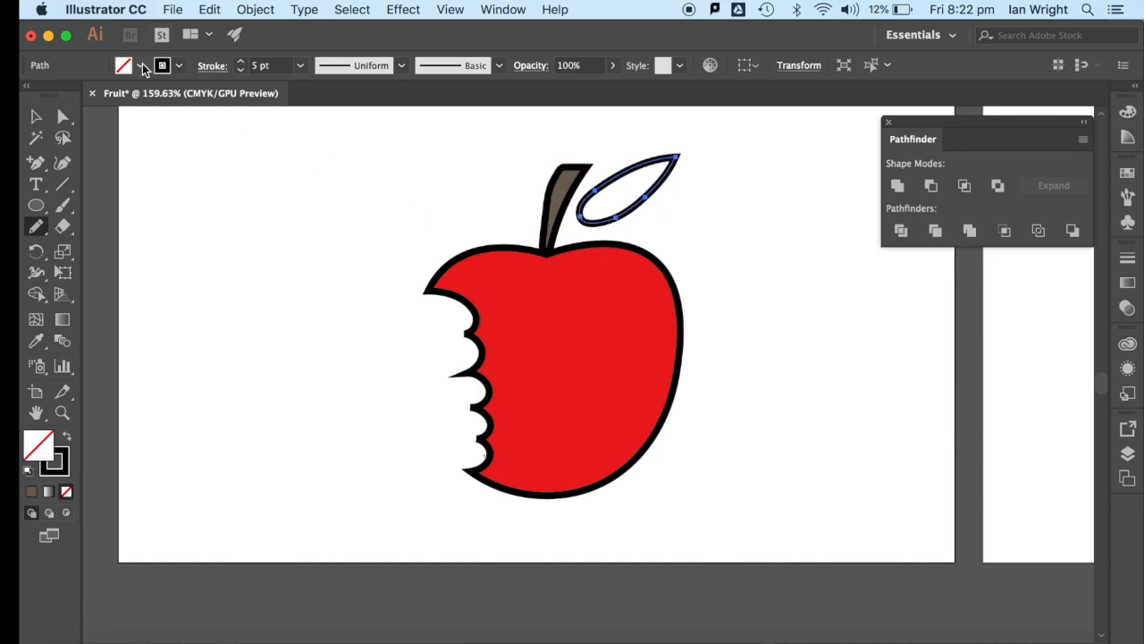
left_click(141, 66)
left_click(66, 108)
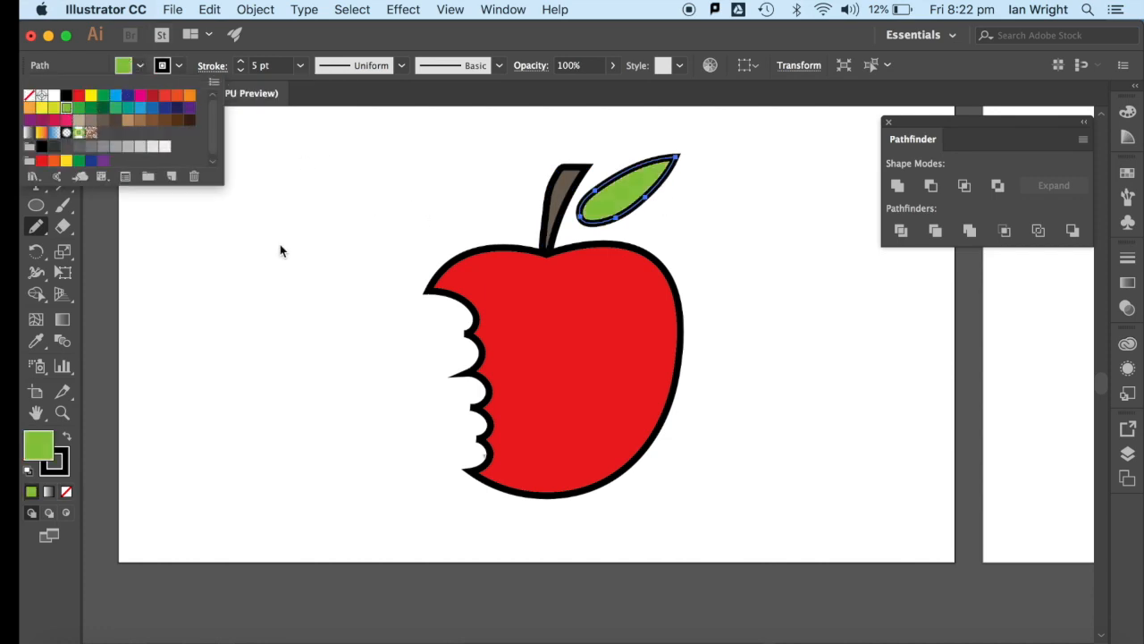
left_click(280, 245)
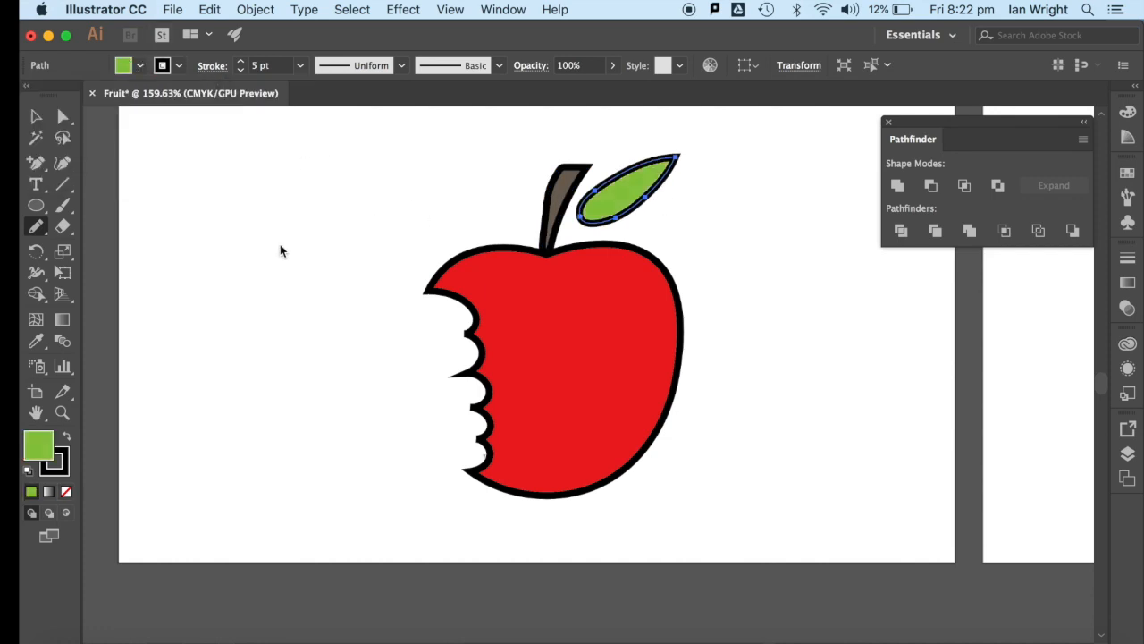
left_click(35, 116)
left_click_drag(625, 212, 601, 219)
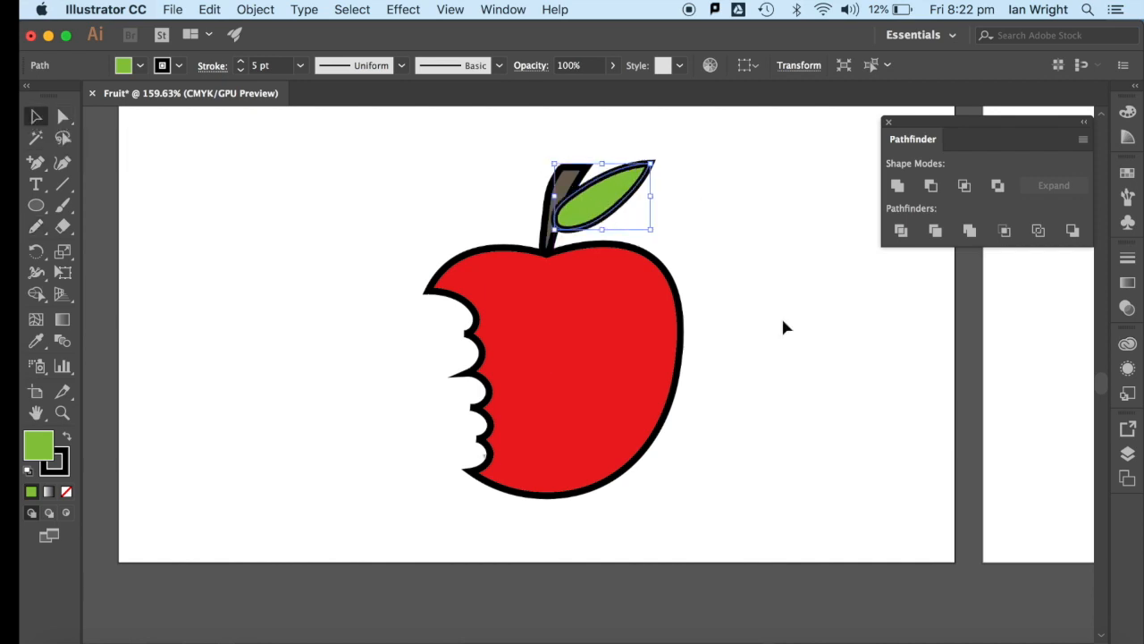
Select the apple, stem and leaf together and group them.
left_click(738, 270)
left_click_drag(337, 145, 737, 532)
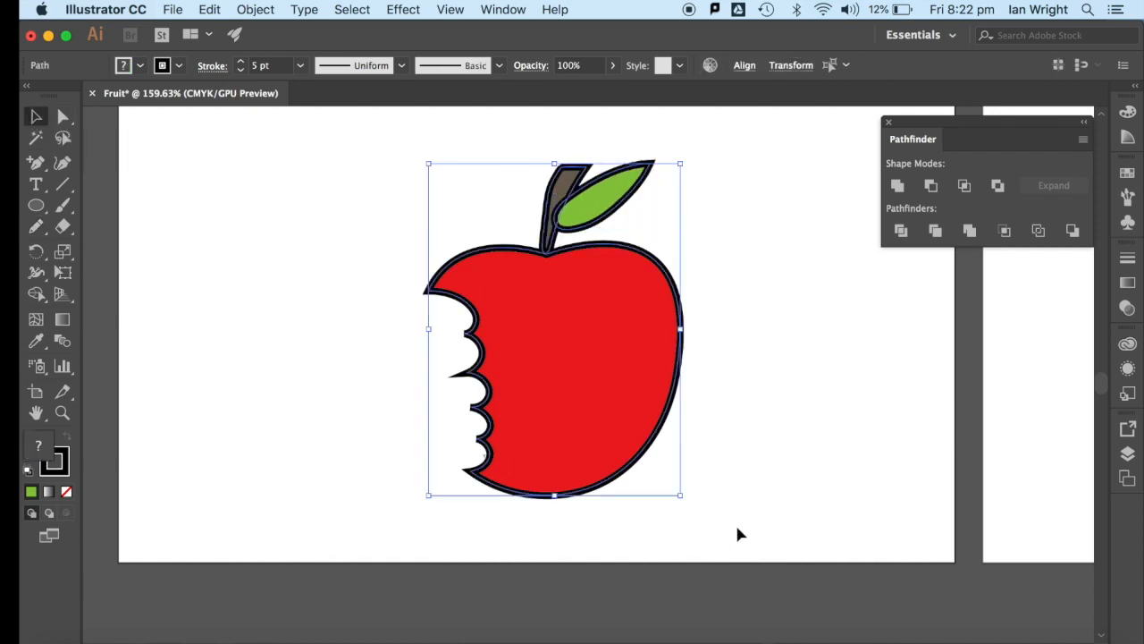
left_click(260, 11)
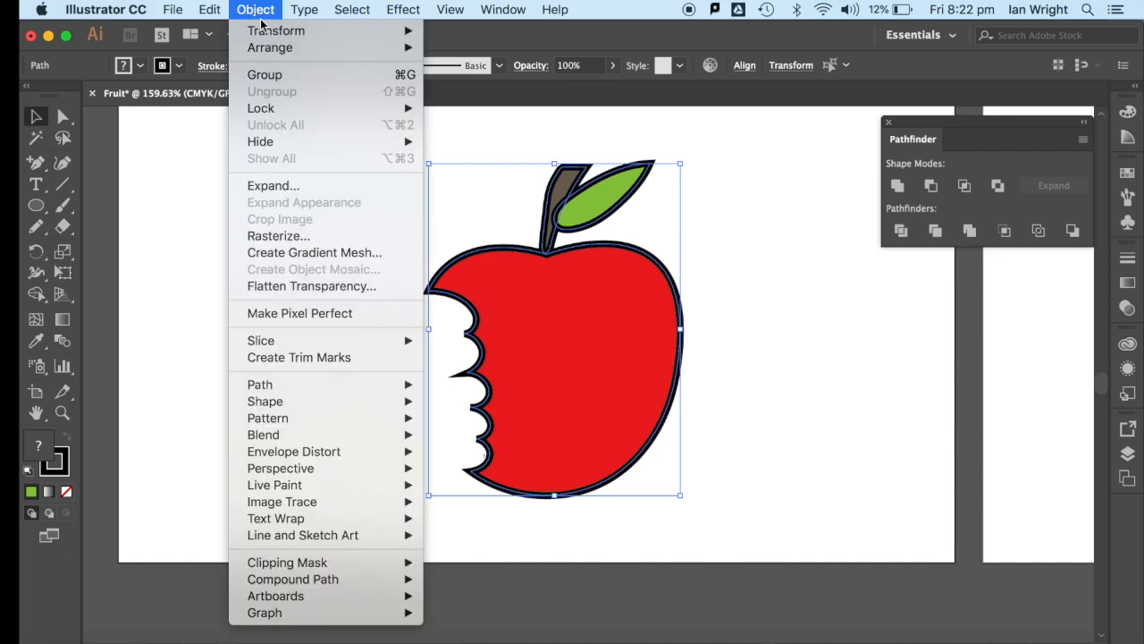
left_click(273, 73)
left_click(758, 297)
Scale the apple group down to about two thirds and move it to the artboard's upper-left corner.
left_click(597, 258)
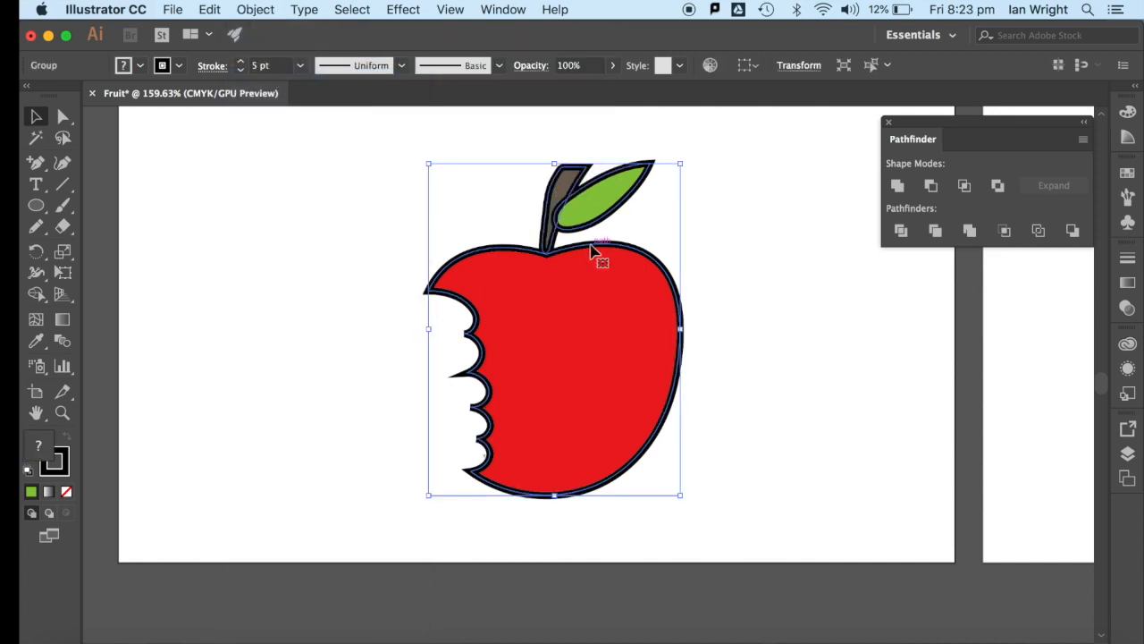
left_click_drag(680, 165, 604, 261)
left_click_drag(513, 387, 277, 263)
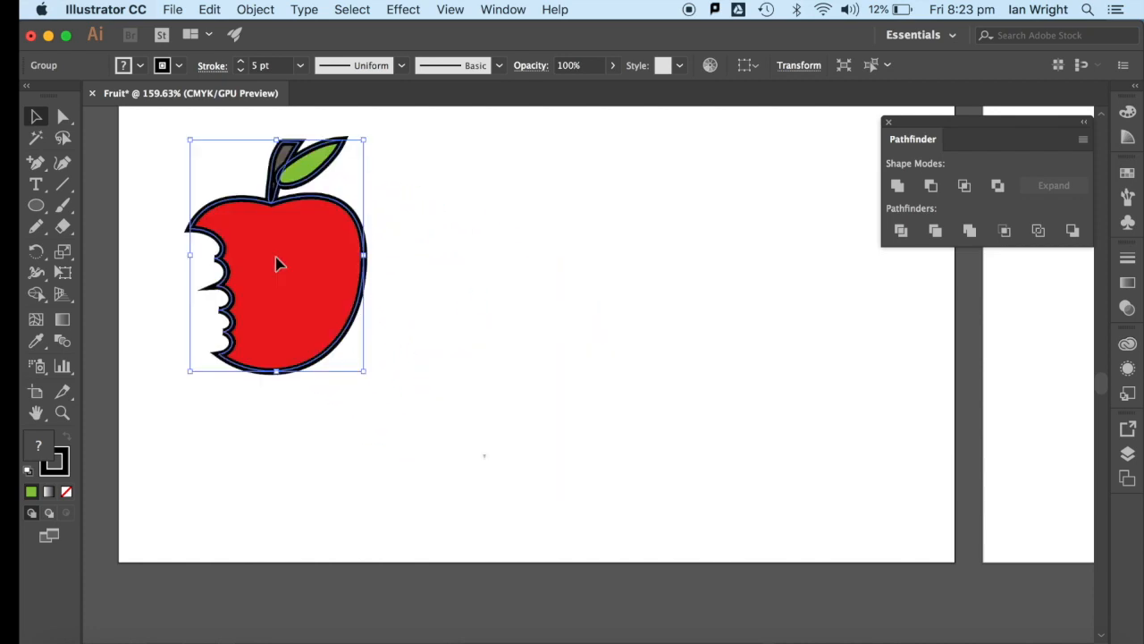
Copy and paste the apple group and place the duplicate directly to the right of the original.
left_click(209, 10)
left_click(224, 91)
left_click(212, 10)
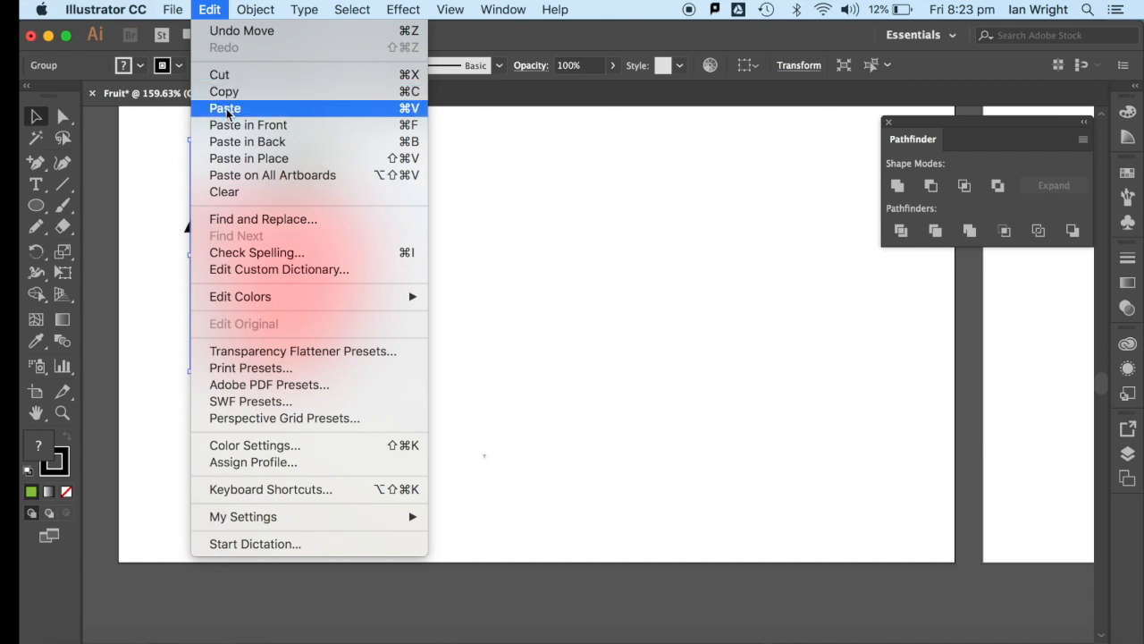
left_click(224, 107)
mouse_move(564, 331)
left_mouse_down()
mouse_move(523, 242)
mouse_move(463, 212)
left_mouse_up()
Try the 5 pt. Oval brush on the duplicate apple's outline, then apply the Charcoal - Feather brush.
left_click(498, 65)
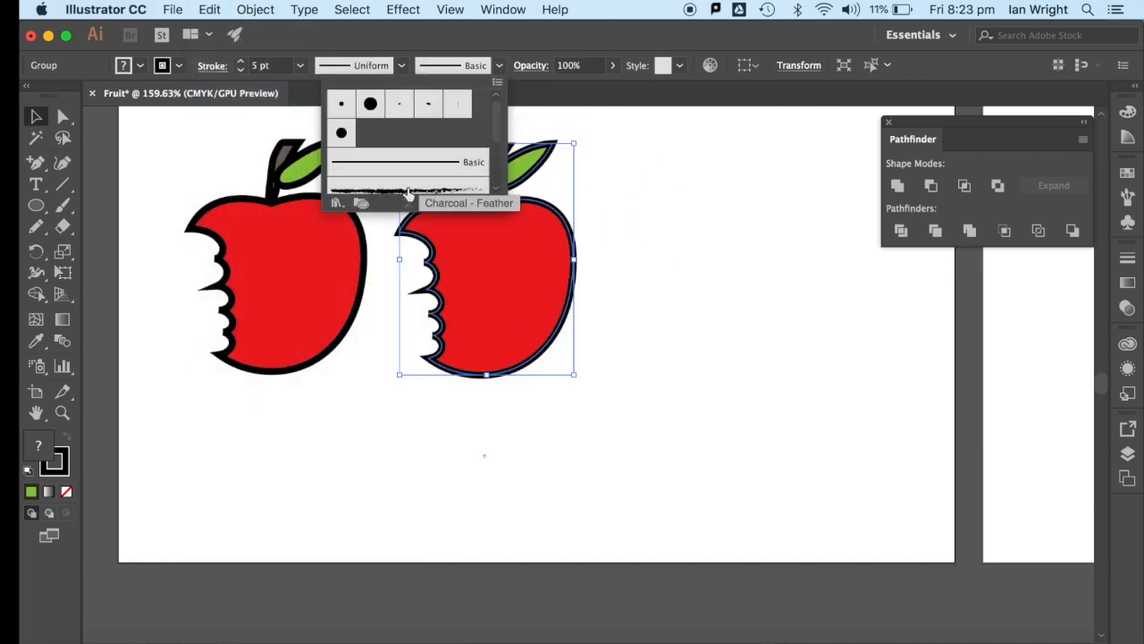
left_click(428, 105)
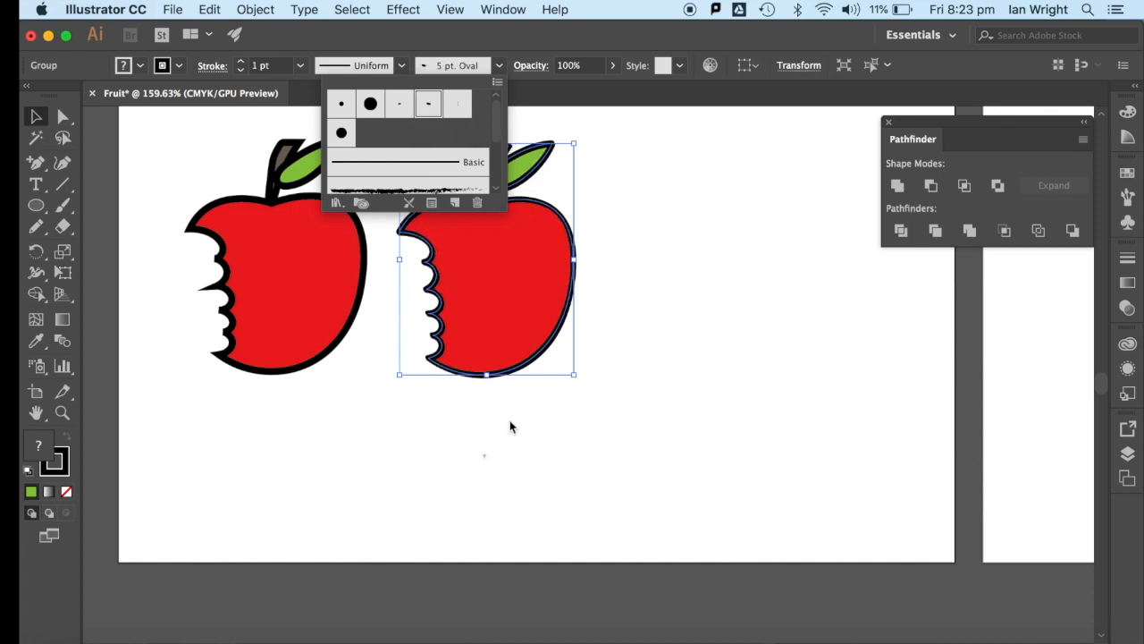
left_click(498, 65)
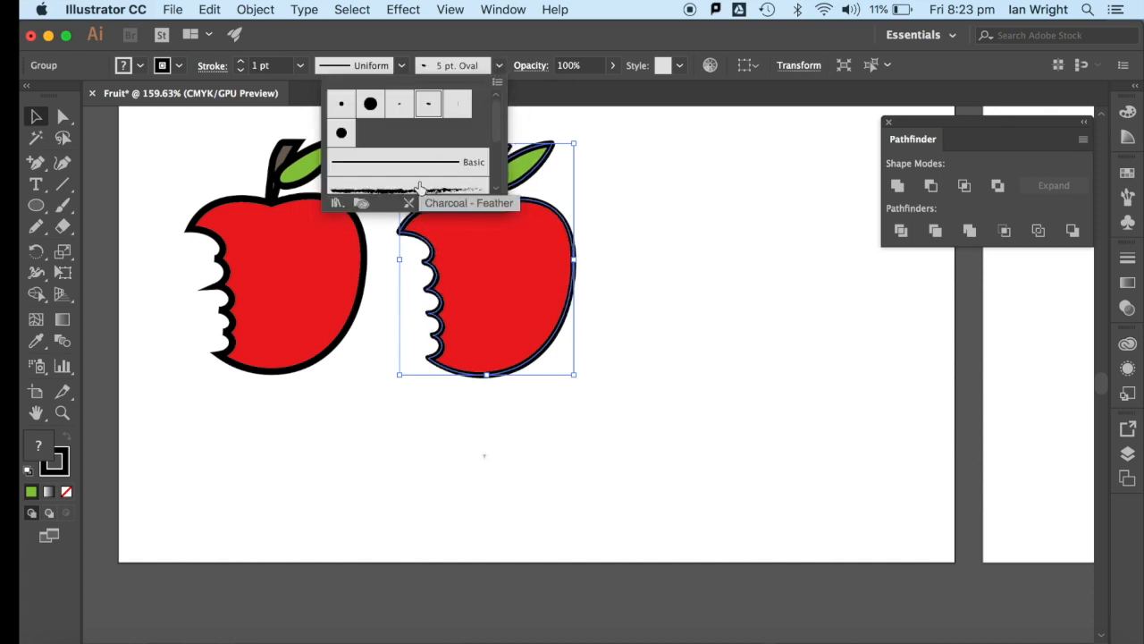
left_click(421, 190)
left_click(642, 268)
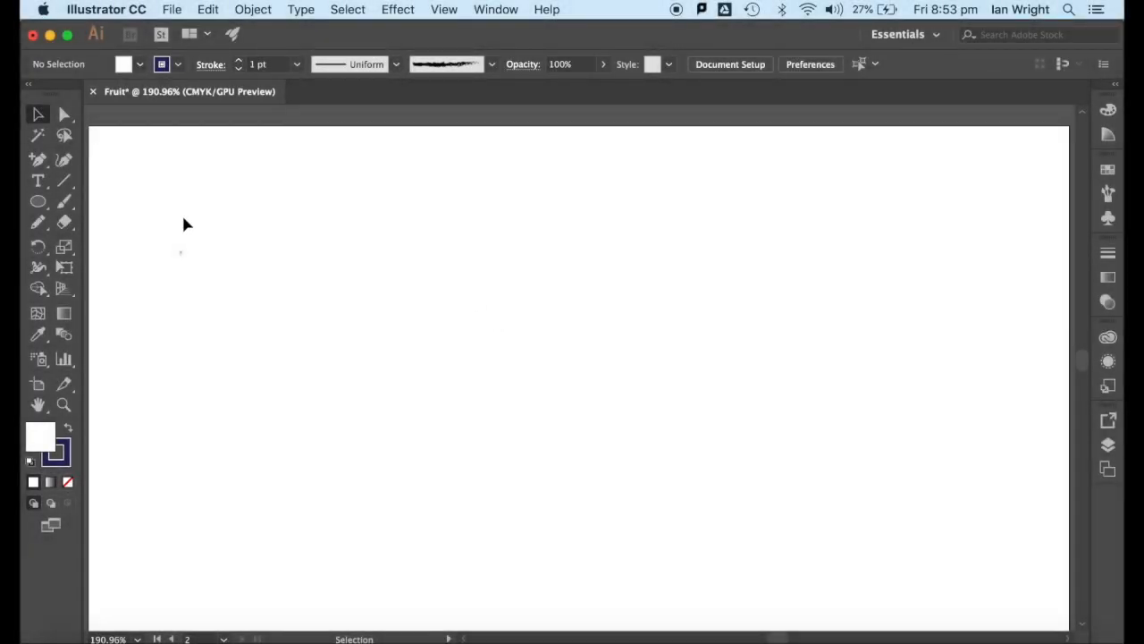
Activate the Type tool, switch to the Typography workspace and show the Character settings.
left_click(39, 182)
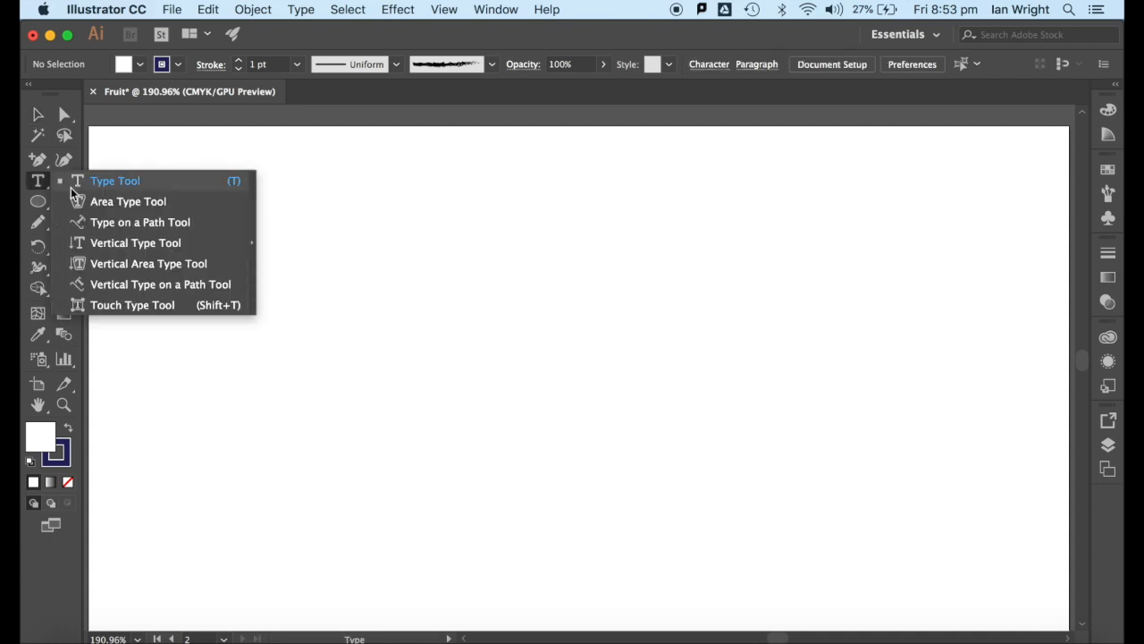
left_click(37, 184)
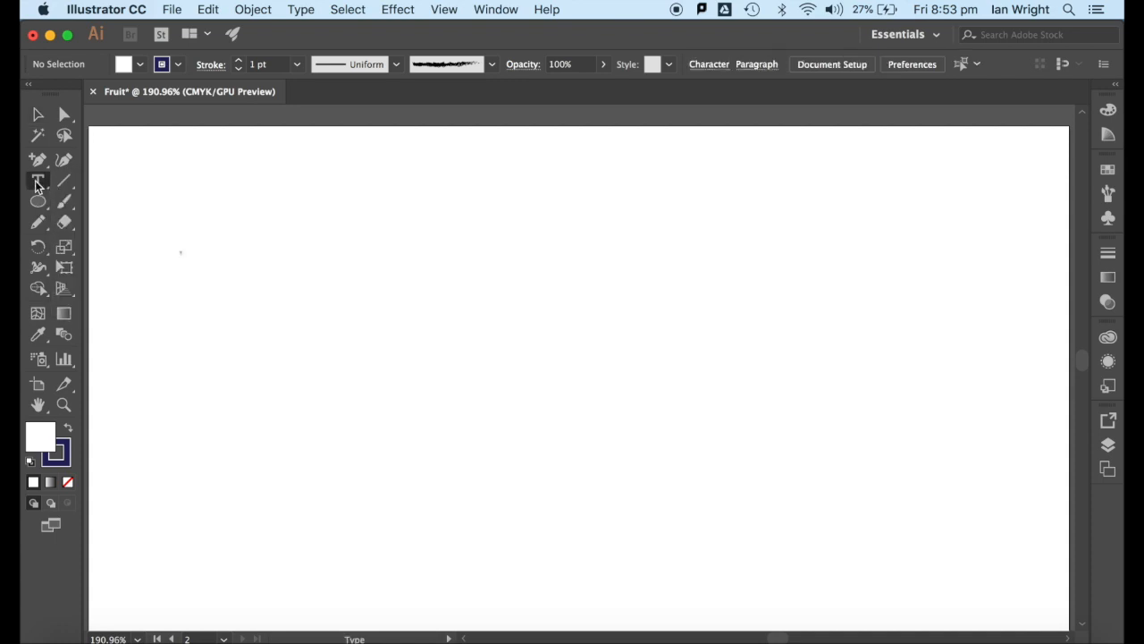
left_click(495, 10)
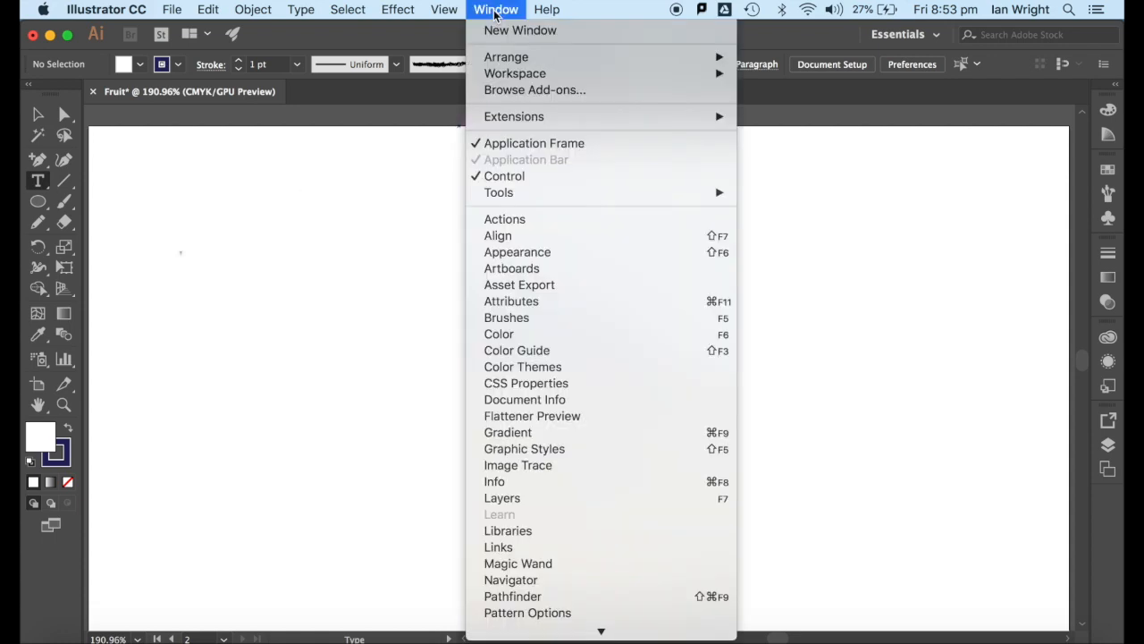
mouse_move(506, 76)
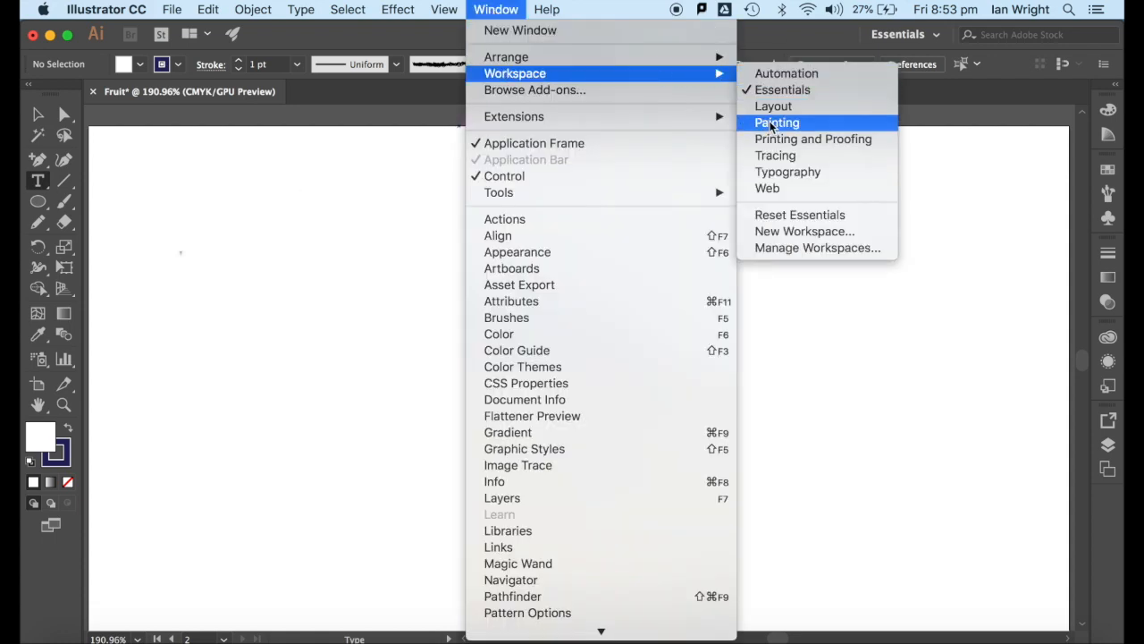
left_click(774, 178)
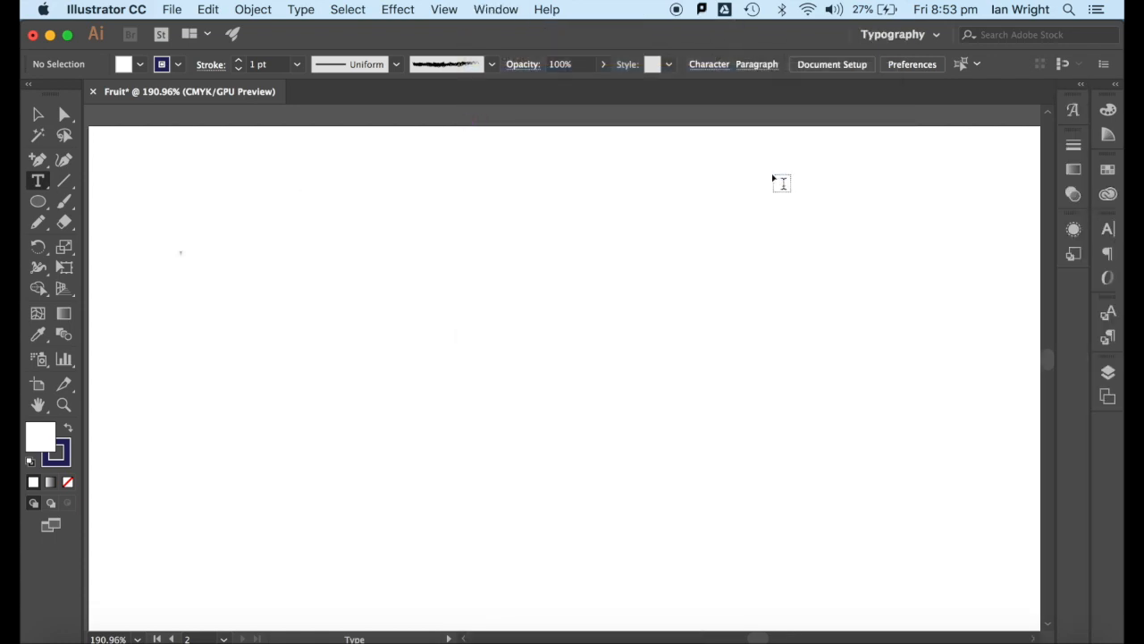
left_click(934, 38)
left_click(888, 134)
left_click(1109, 230)
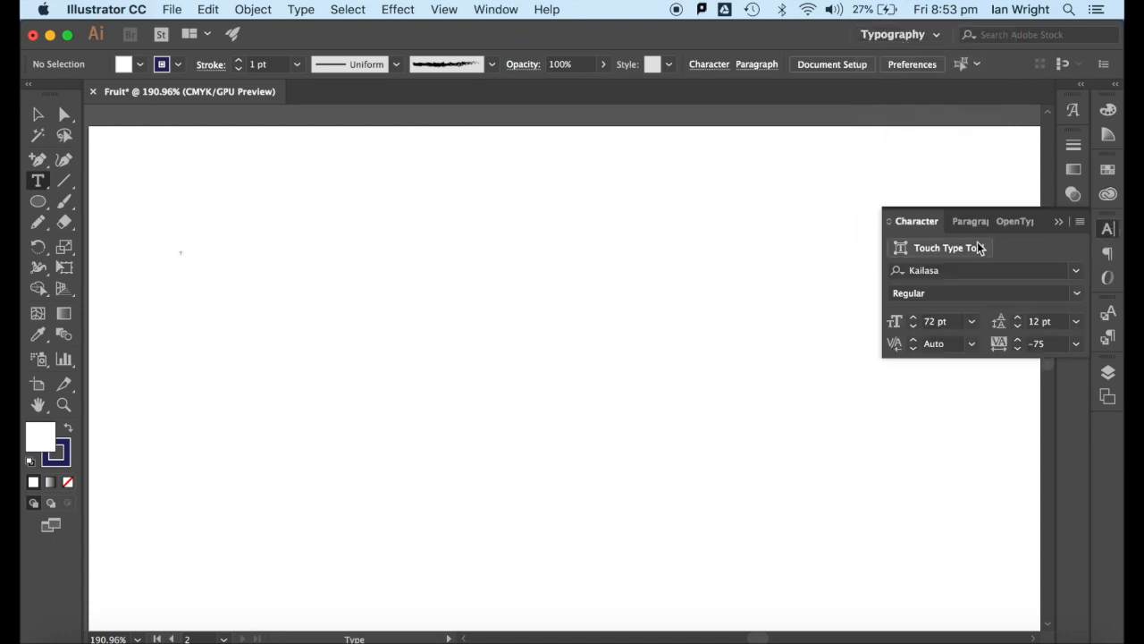
Add the text "Fruit" in the upper part of the artboard and set its font to Lithos Pro.
left_click(243, 284)
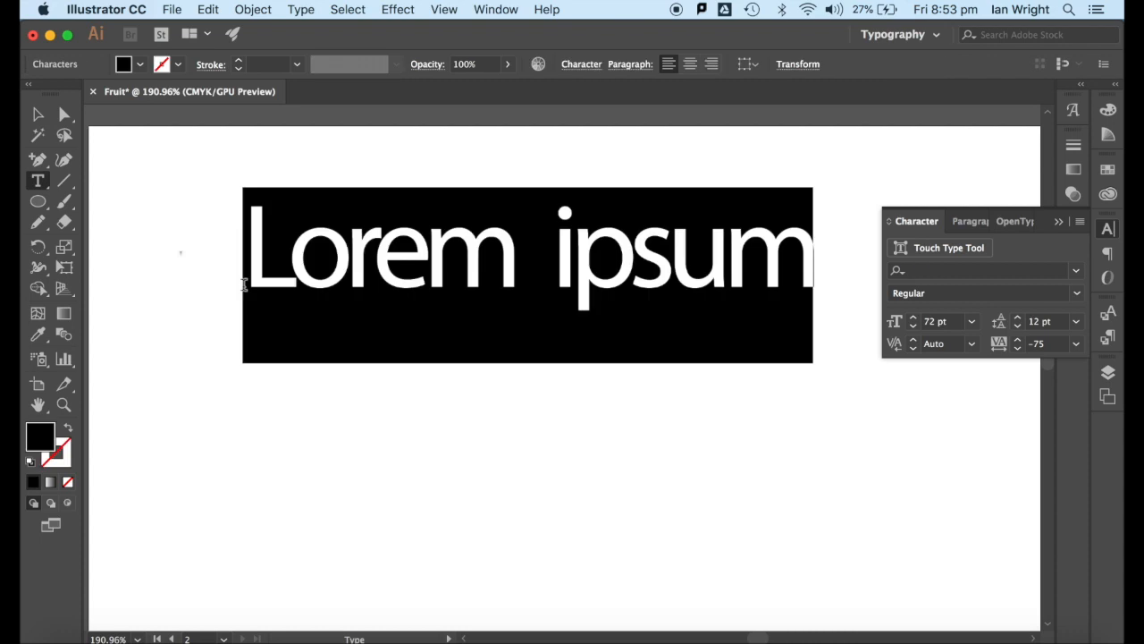
type("Fruit")
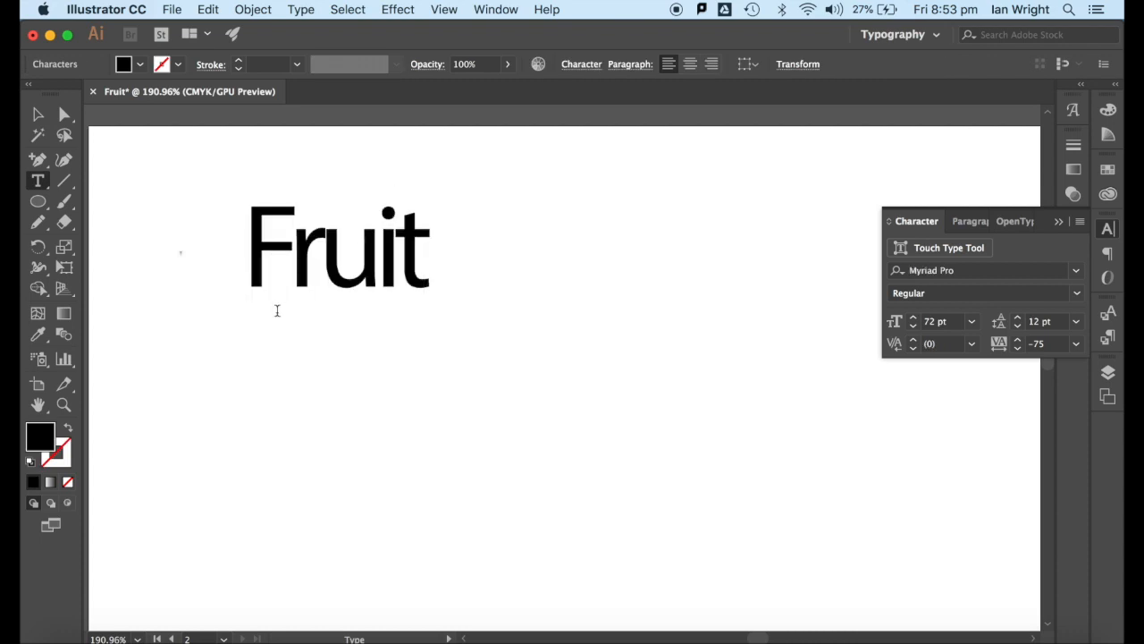
left_click_drag(428, 270, 255, 272)
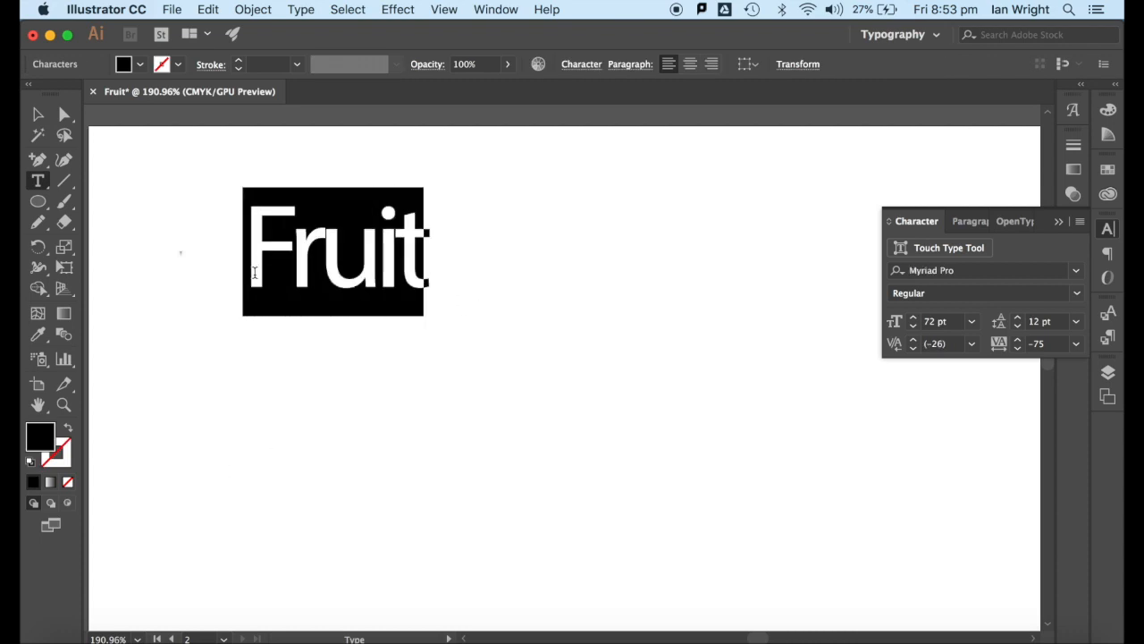
left_click(1076, 270)
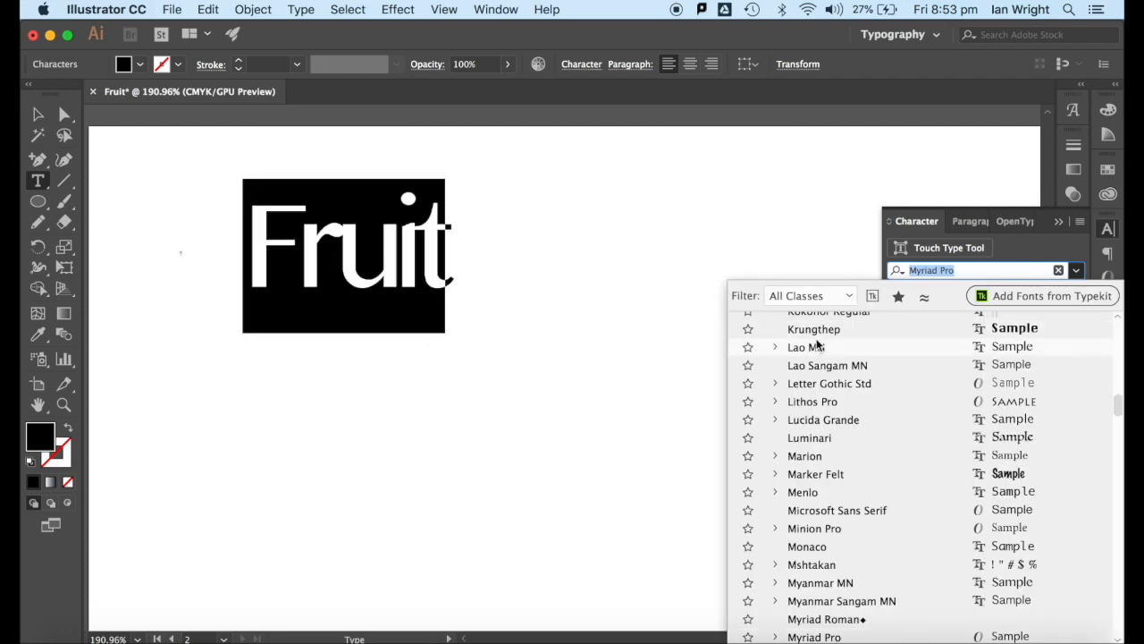
left_click(819, 401)
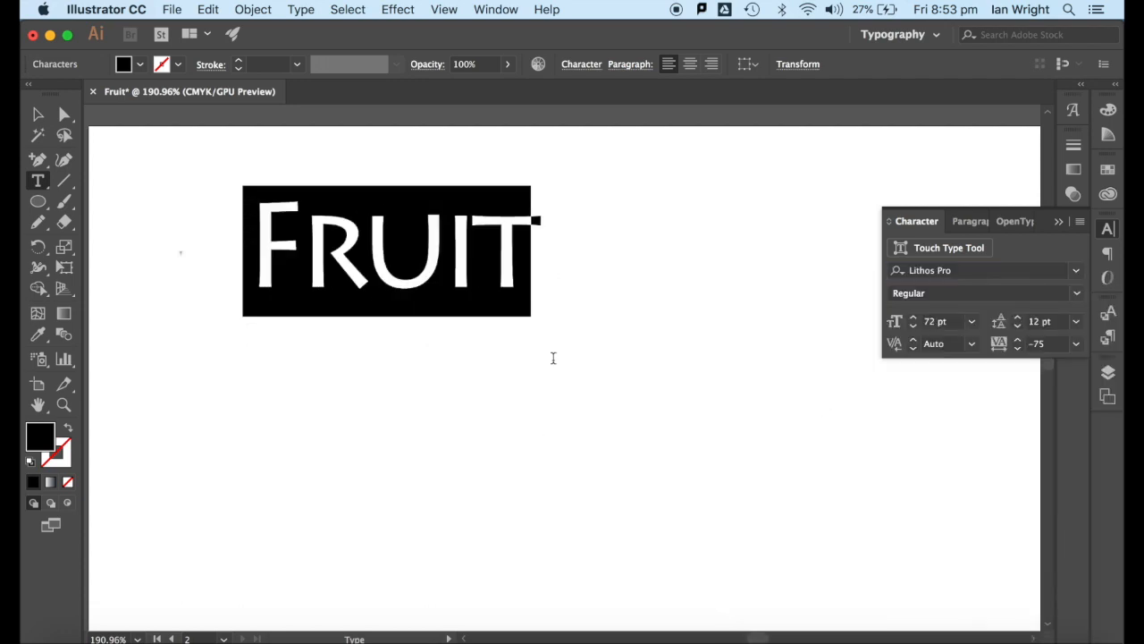
key("Right")
Give the "Fruit" text a green fill and a black 5 pt stroke.
left_click_drag(522, 269, 266, 265)
left_click(141, 64)
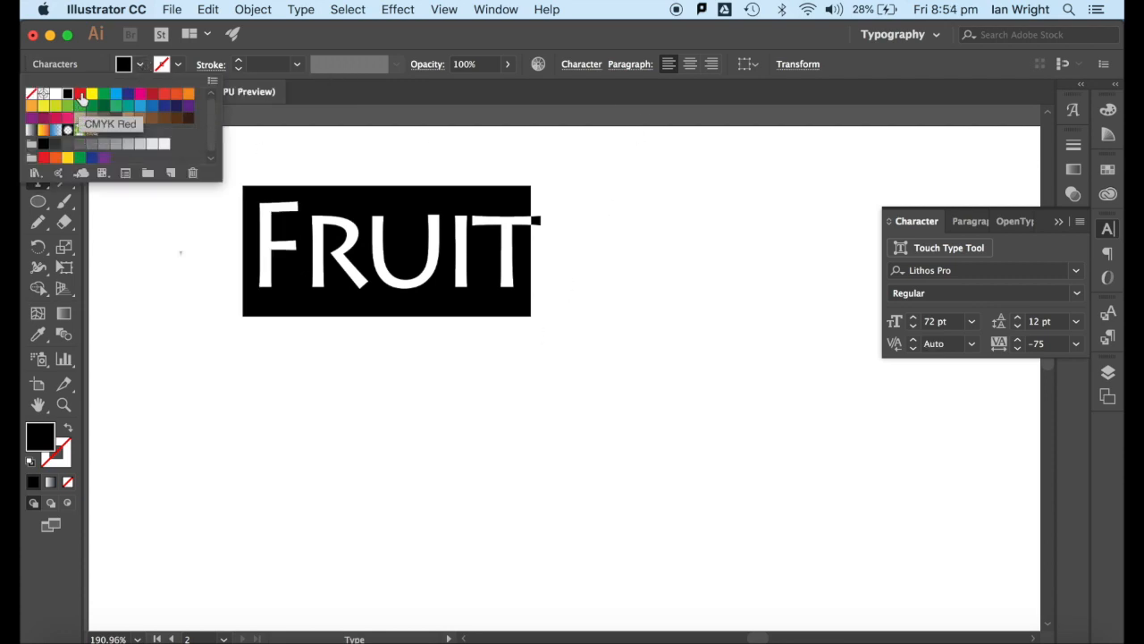
left_click(102, 94)
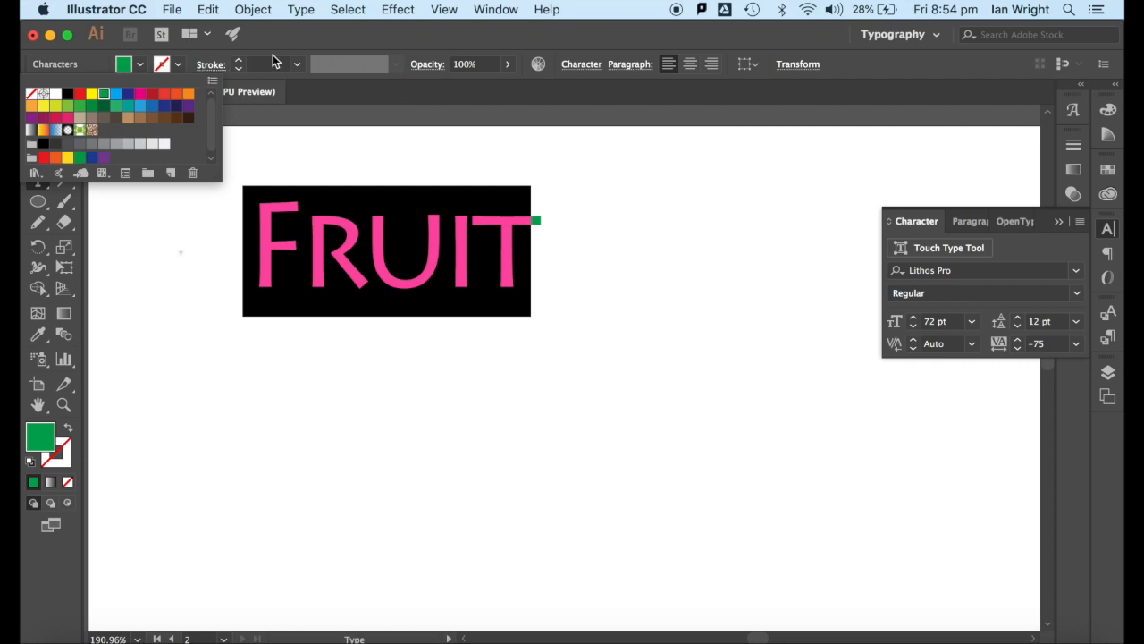
left_click(67, 93)
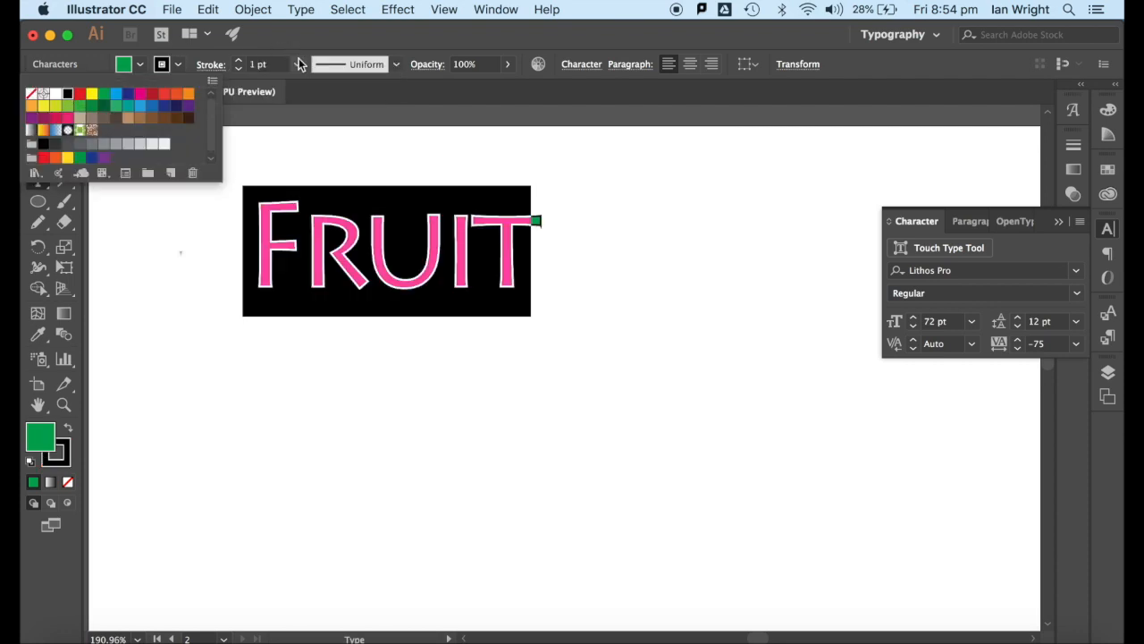
left_click(297, 64)
left_click(318, 214)
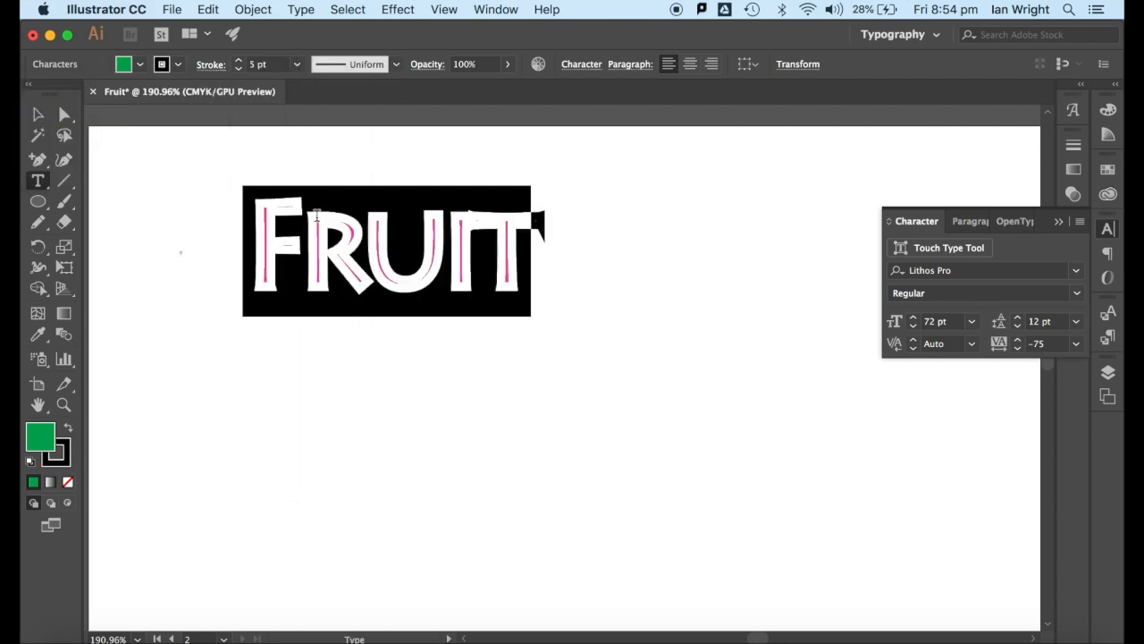
left_click(487, 414)
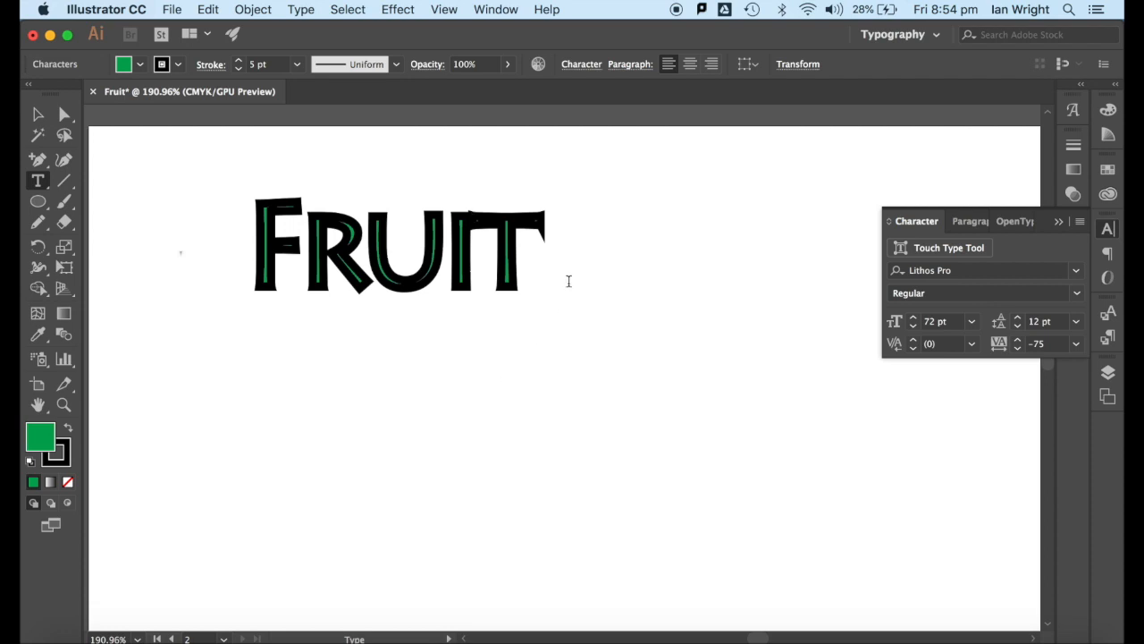
Add a second "Fruit" text in the Kefa font below the first and enlarge it to about 94 pt.
left_click(258, 430)
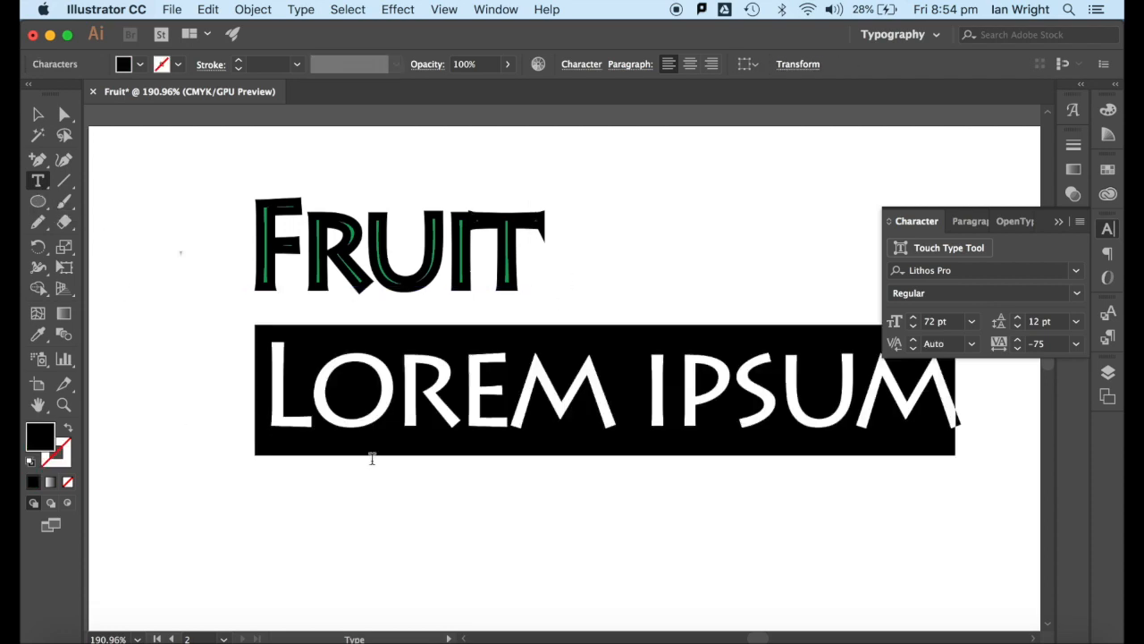
type("Fruit")
left_click_drag(555, 386, 277, 382)
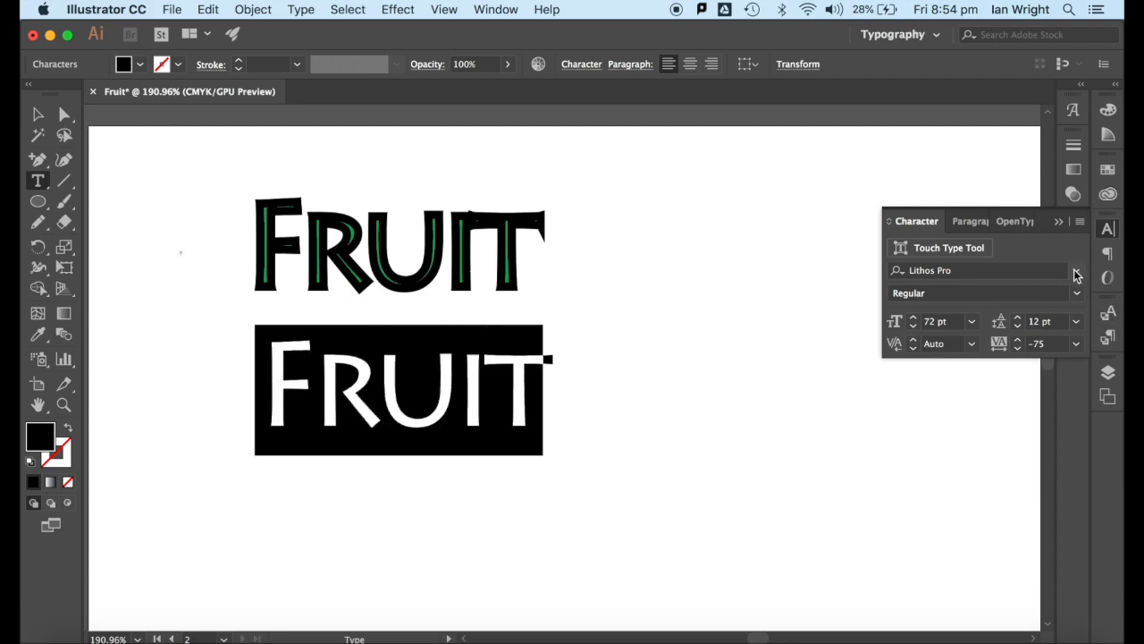
left_click(1076, 274)
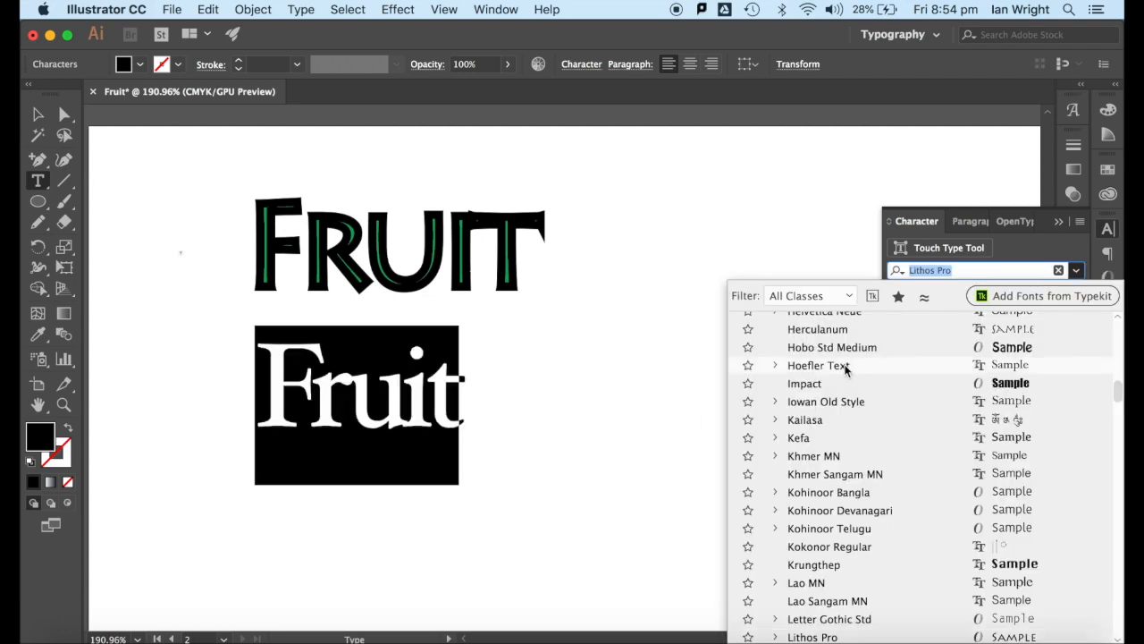
left_click(836, 439)
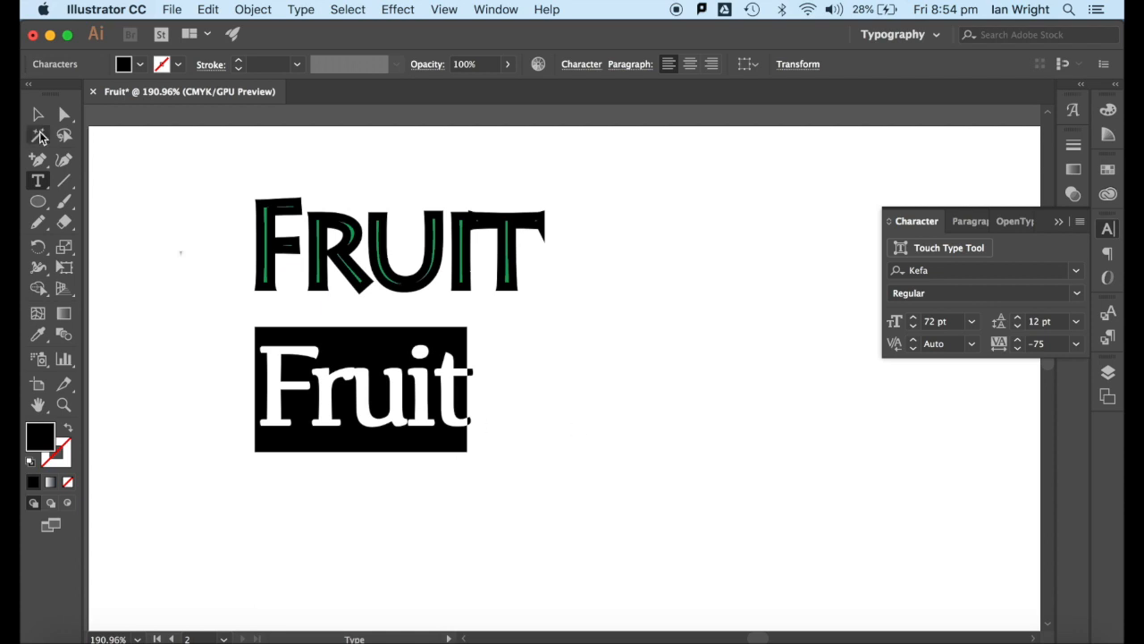
key("Escape")
left_click_drag(474, 453, 549, 497)
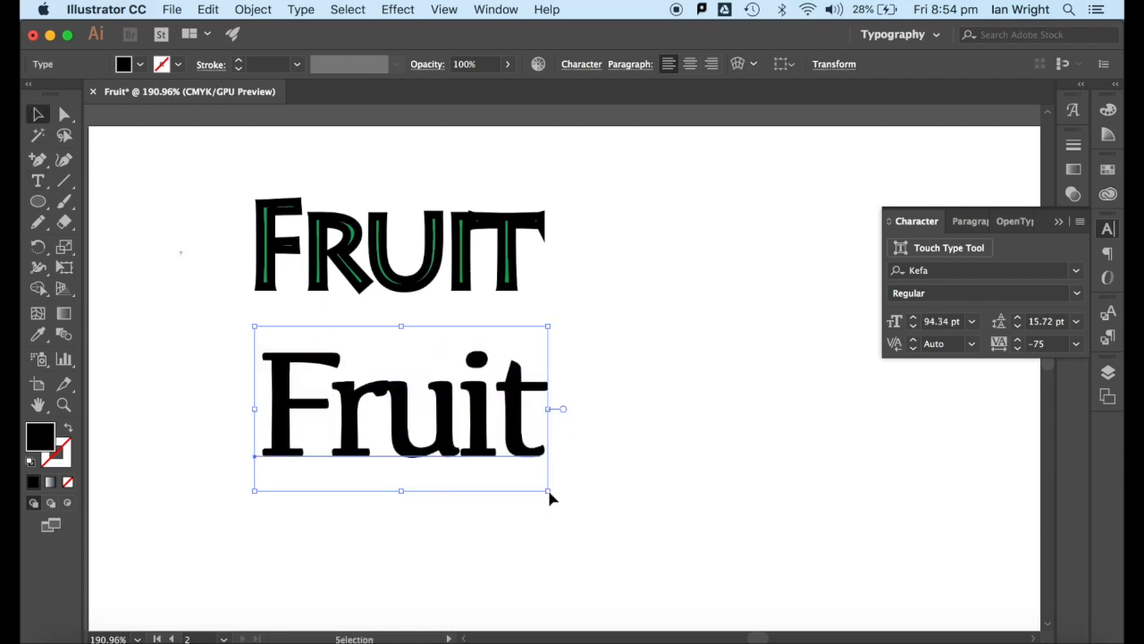
Apply a 4 by 4 envelope mesh to the second "Fruit" text, then enlarge and reposition it below the green one.
left_click(751, 66)
left_click(783, 65)
left_click(753, 67)
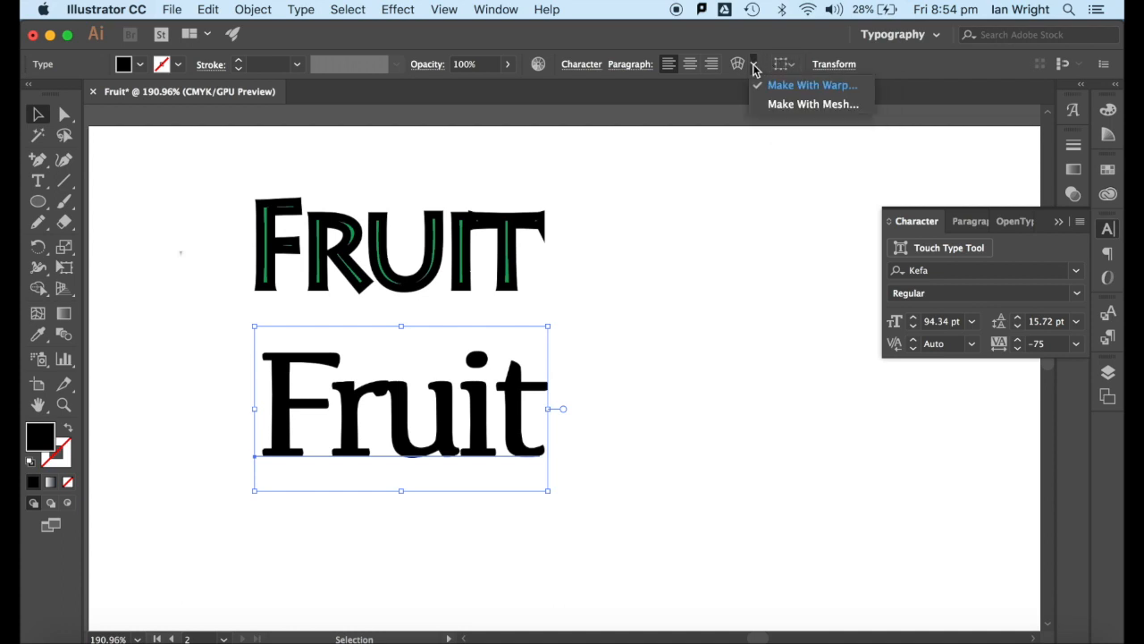
left_click(779, 104)
left_click(626, 388)
left_click_drag(550, 351, 647, 340)
left_click_drag(455, 433, 472, 465)
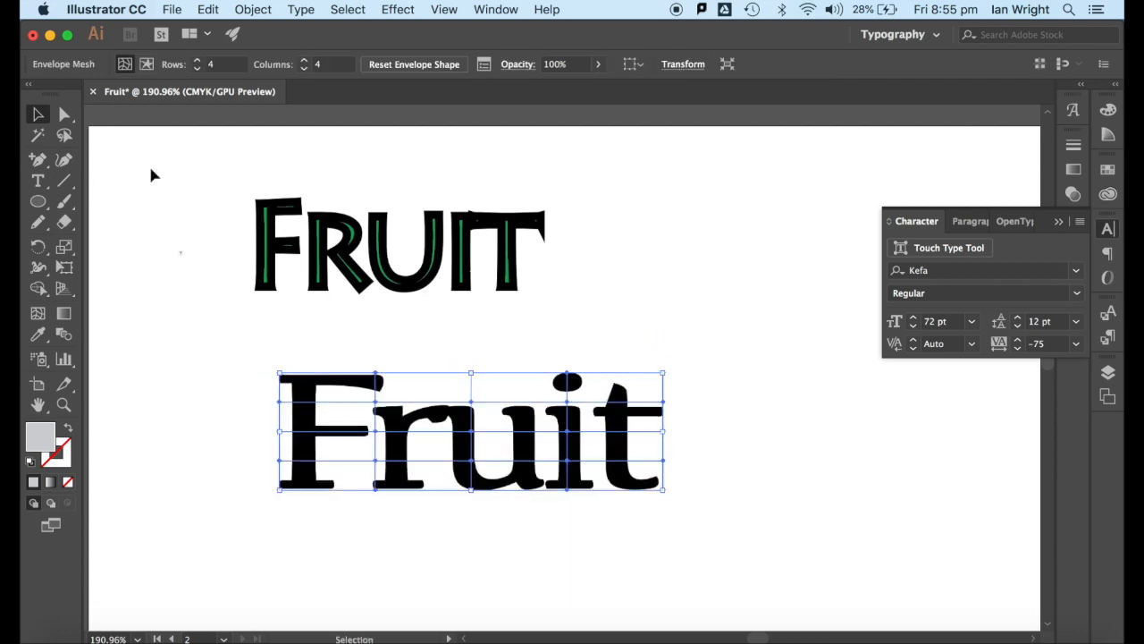
Distort the meshed "Fruit" text by moving individual mesh points around the r, u and i.
left_click(65, 113)
left_click(472, 461)
left_click_drag(472, 461, 376, 461)
left_click_drag(374, 436, 393, 390)
left_click_drag(566, 431, 551, 417)
left_click(704, 474)
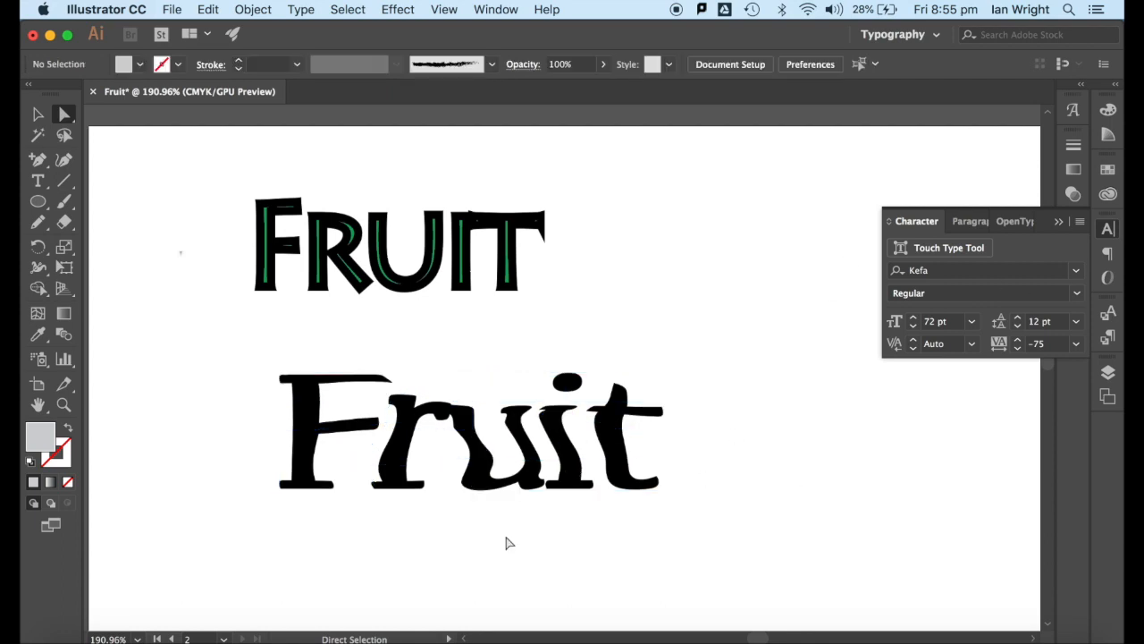
Add a third "Fruit" text in Kefa below the distorted one and enlarge it to about 93 pt.
left_click(38, 179)
scroll(679, 551, "down", 3)
left_click(507, 471)
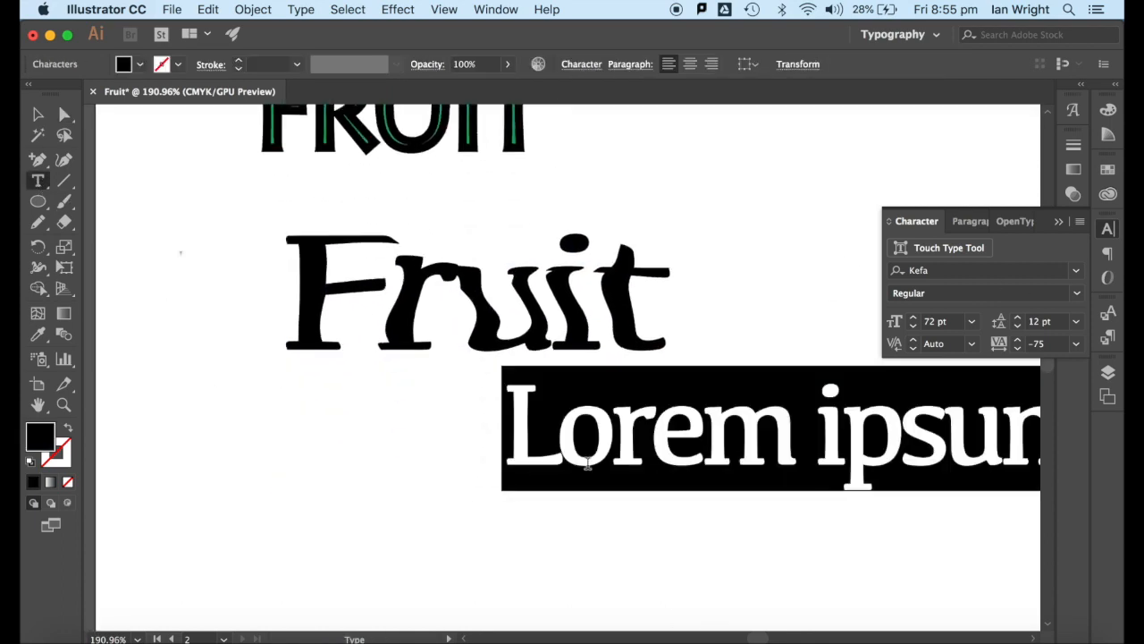
type("Fruit")
key("Escape")
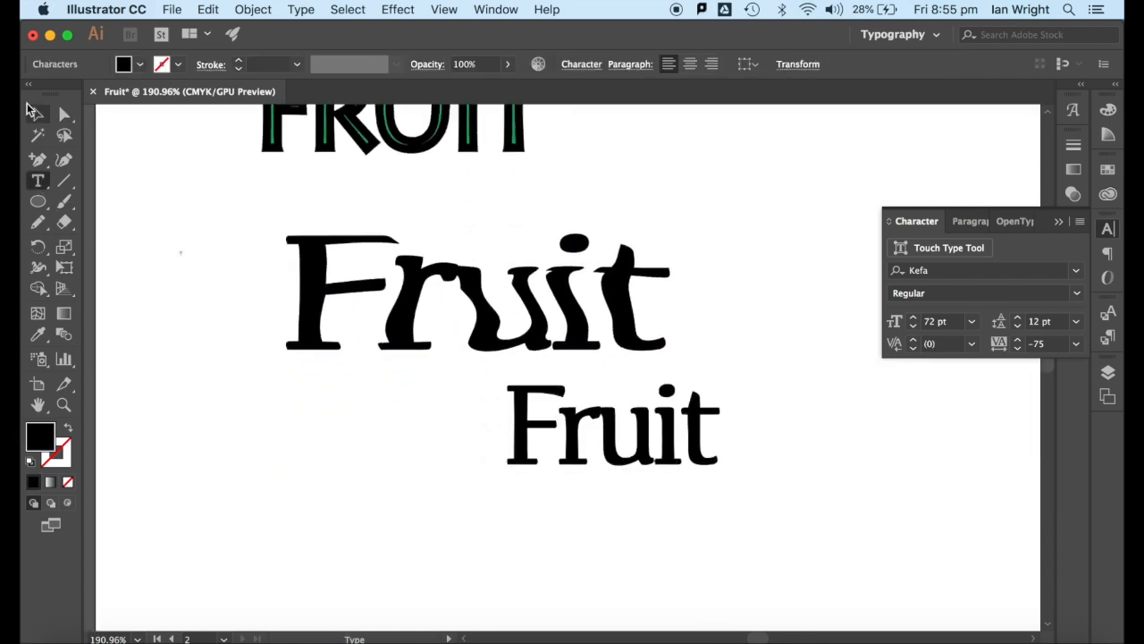
left_click_drag(628, 425, 355, 492)
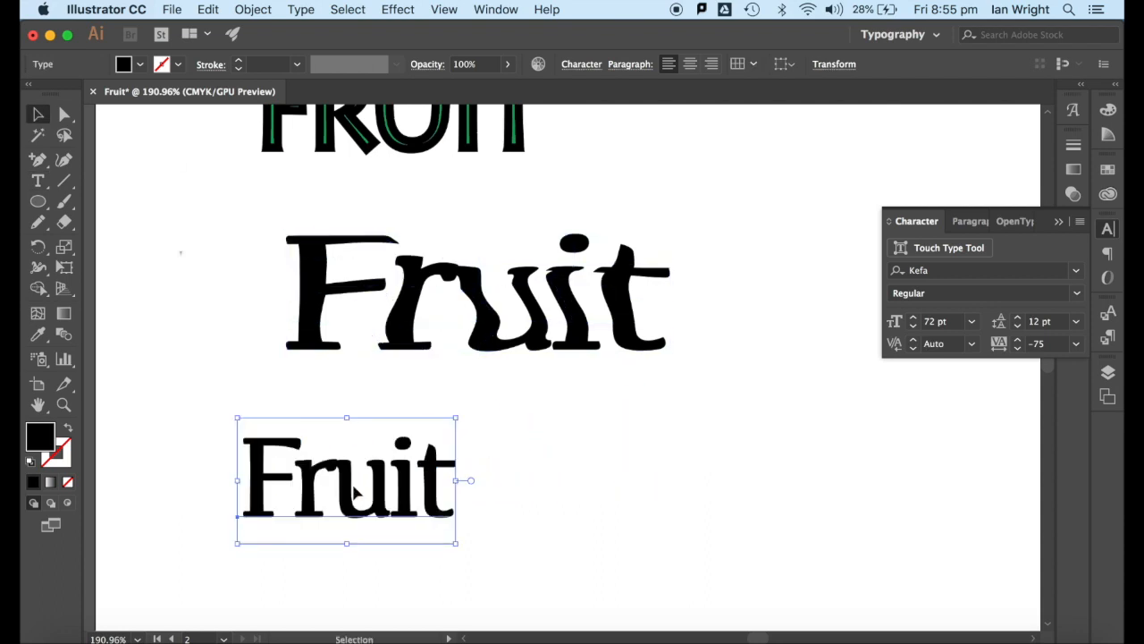
left_click_drag(455, 543, 562, 580)
Expand the third "Fruit" text into outlines with Object and Fill enabled.
scroll(562, 580, "down", 3)
scroll(562, 580, "up", 1)
scroll(562, 587, "up", 2)
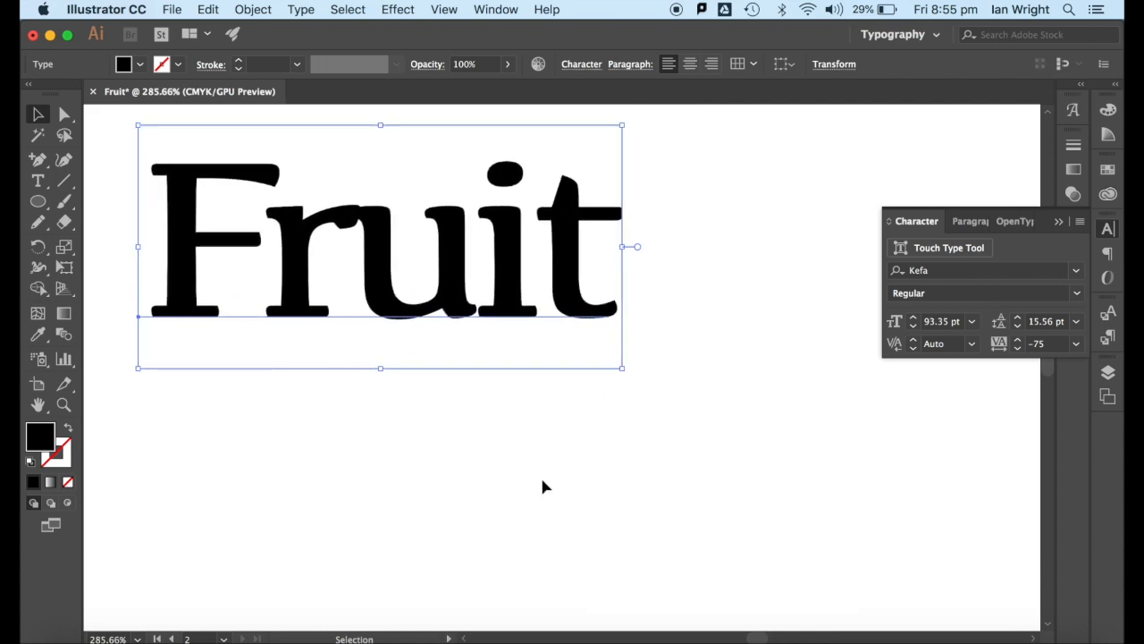
left_click(254, 9)
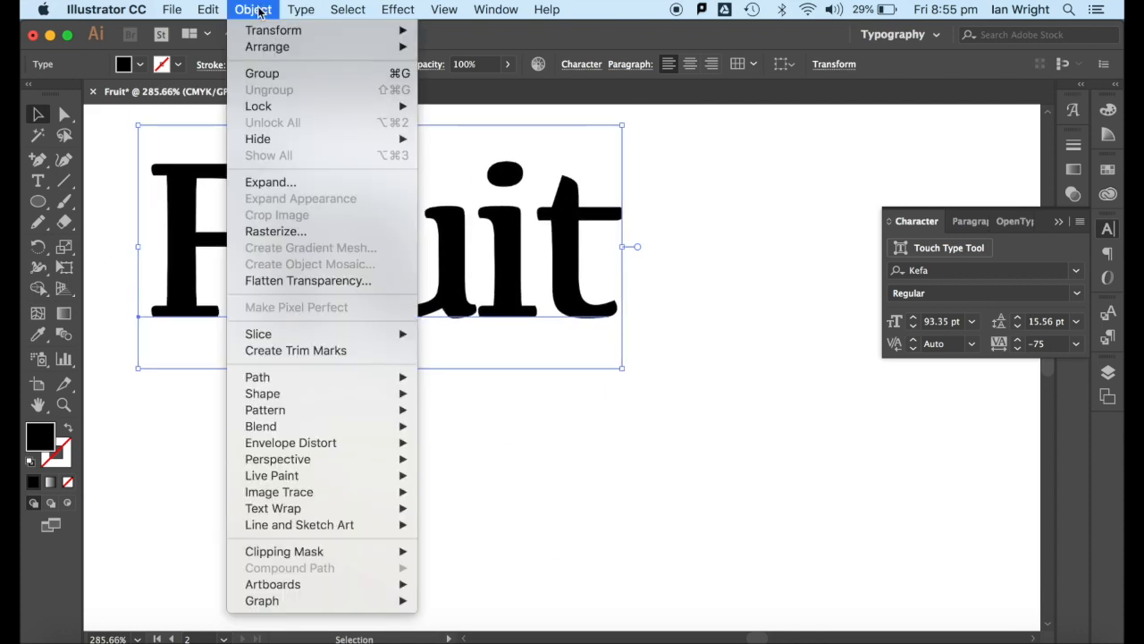
left_click(279, 181)
left_click(623, 439)
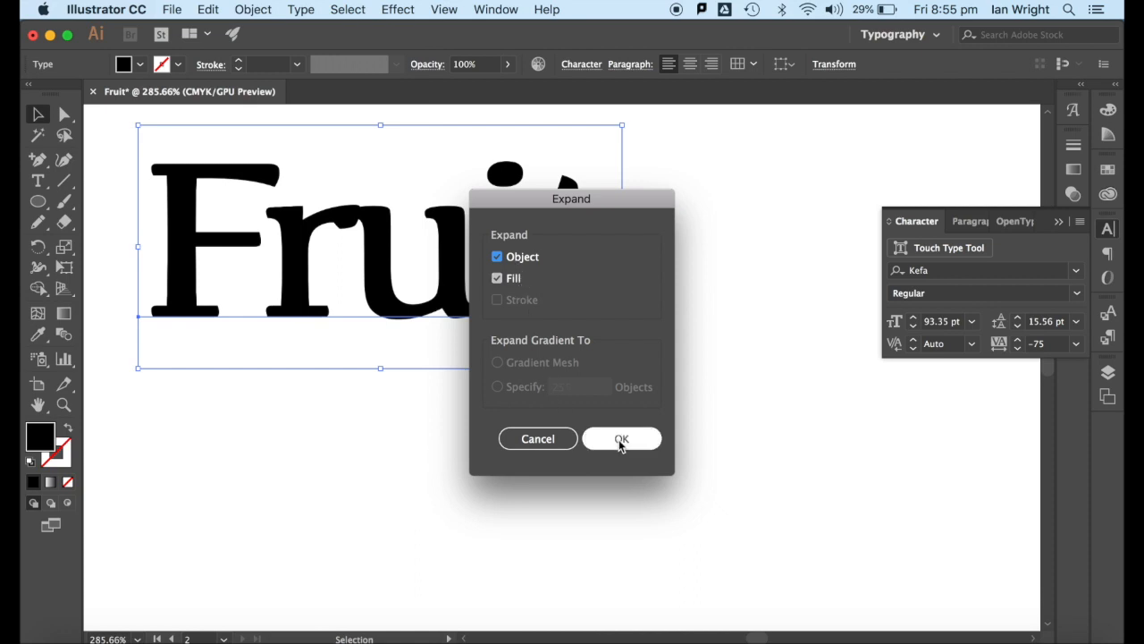
left_click(468, 429)
Select the anchor points of the outlined F and part of the r and round their corners.
left_click(66, 116)
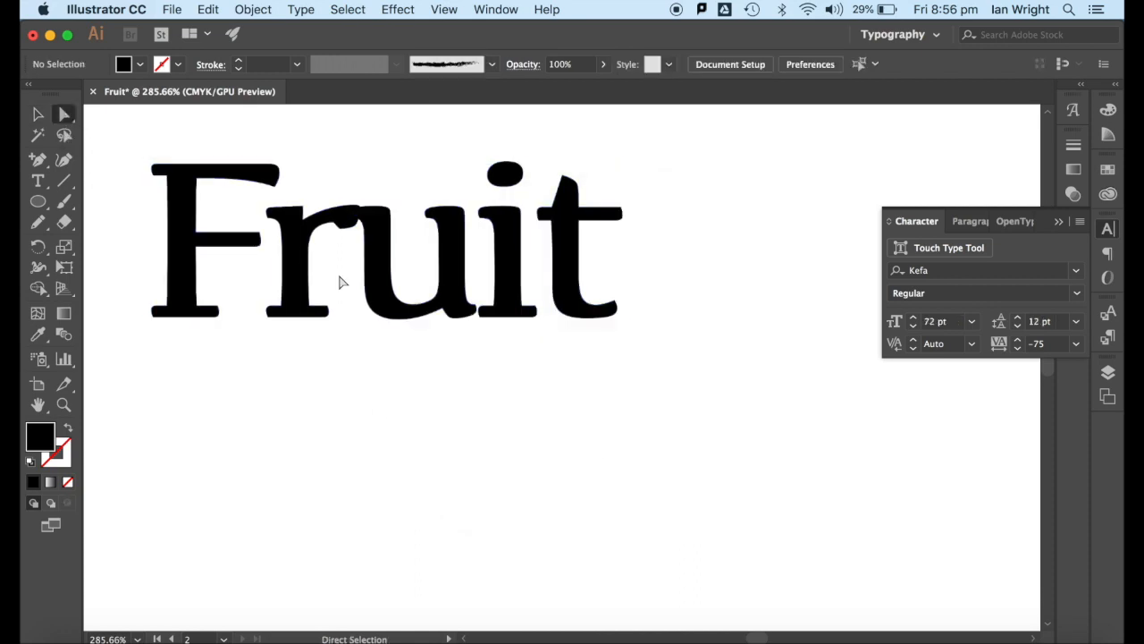
left_click(376, 286)
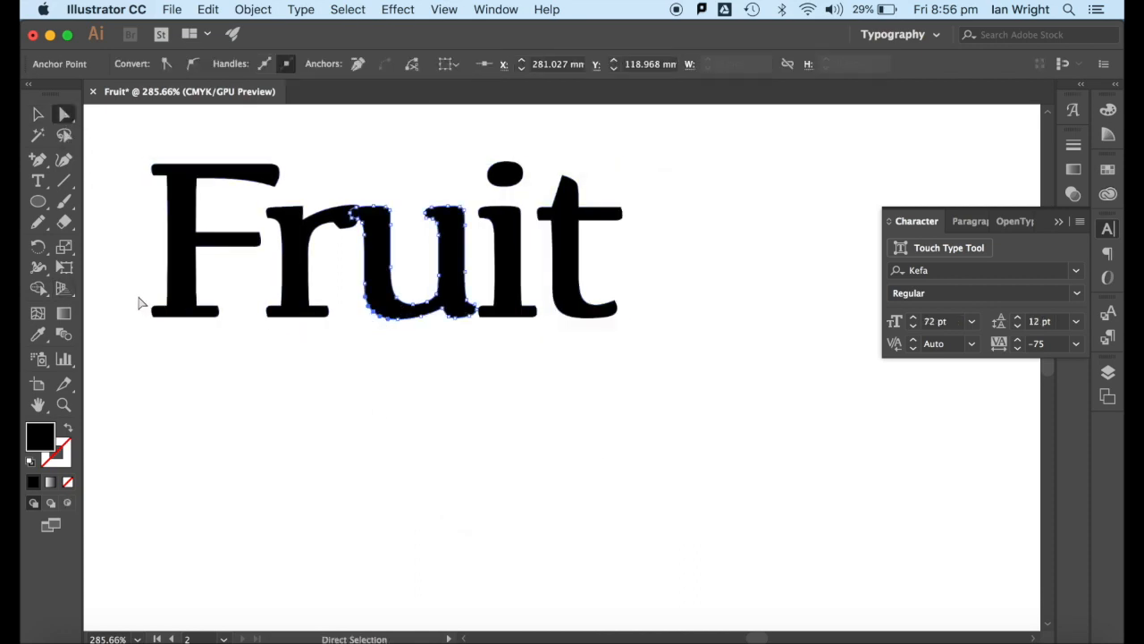
scroll(139, 303, "up", 4)
scroll(141, 303, "up", 4)
left_click_drag(179, 254, 427, 586)
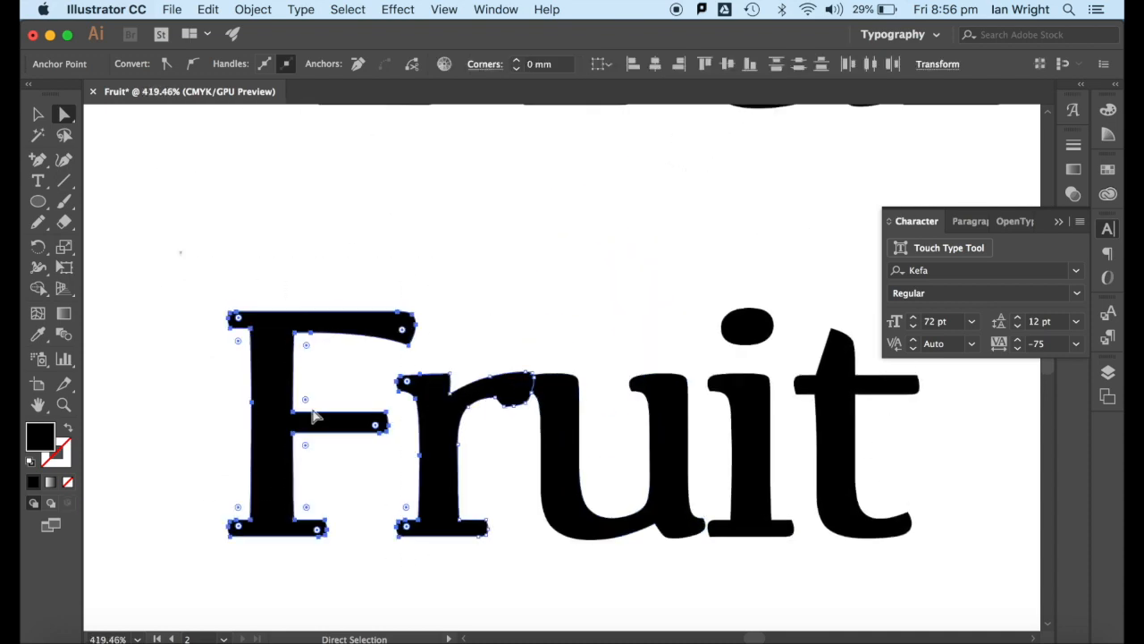
left_click_drag(306, 399, 357, 370)
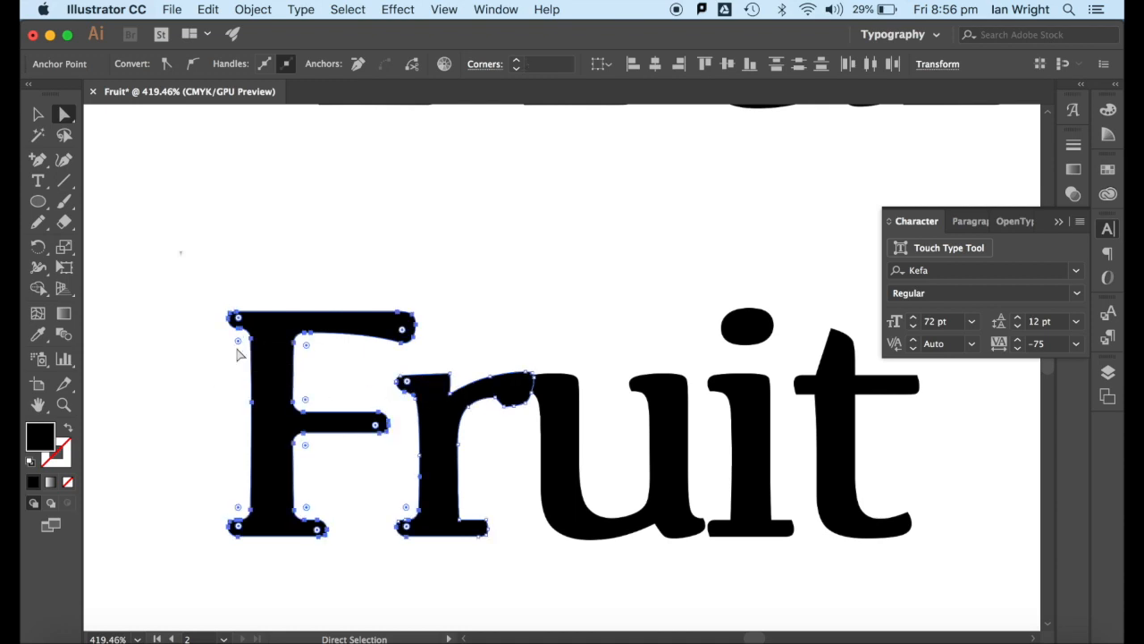
left_click(181, 463)
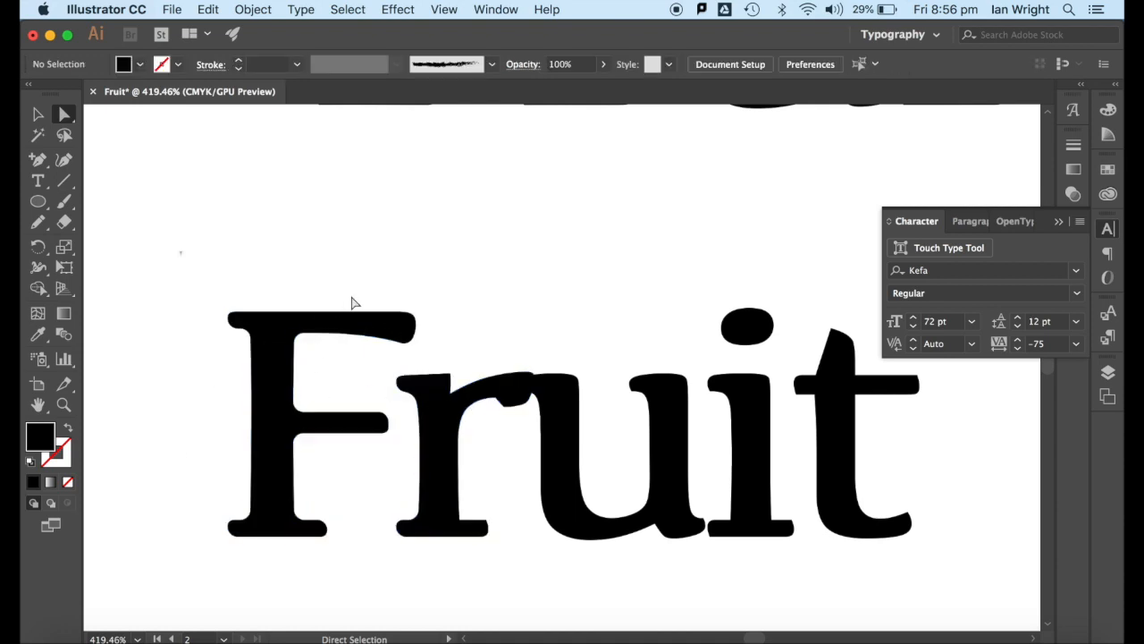
Stretch the F's top arm out across the r and u, and extend its foot downward into a block.
left_click_drag(418, 328, 662, 334)
left_click(195, 537)
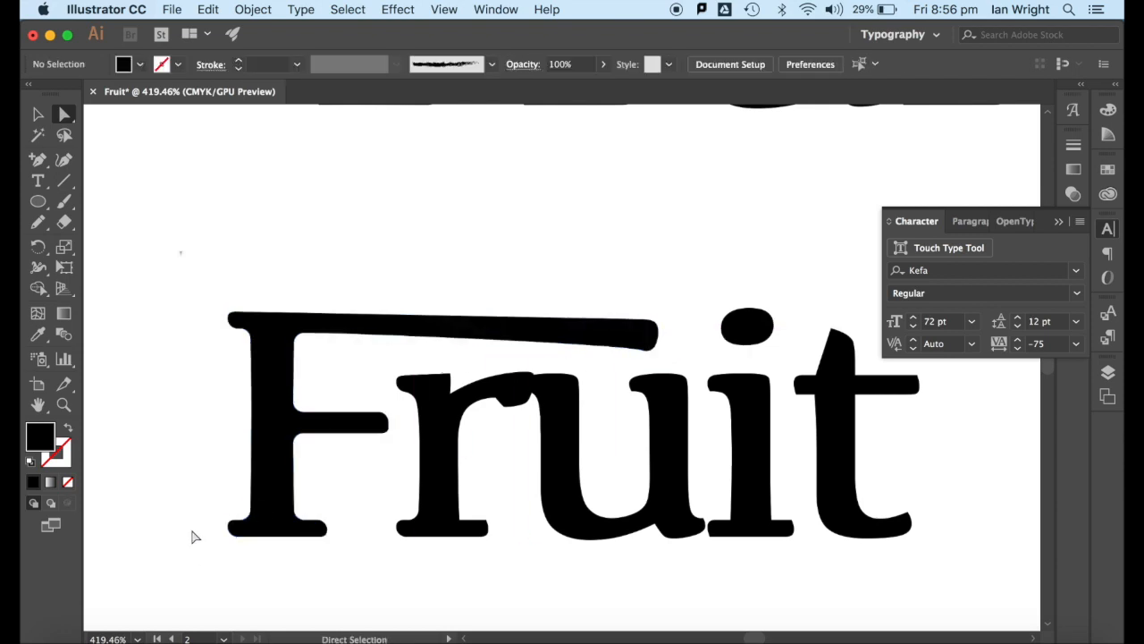
left_click_drag(197, 522, 352, 557)
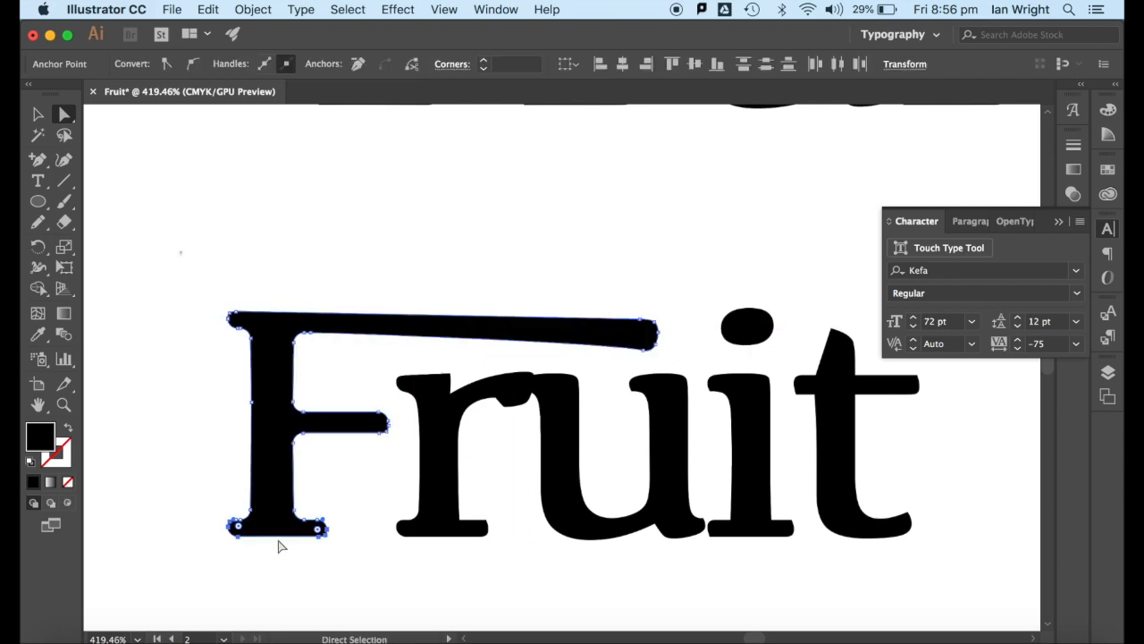
left_click_drag(276, 542, 279, 605)
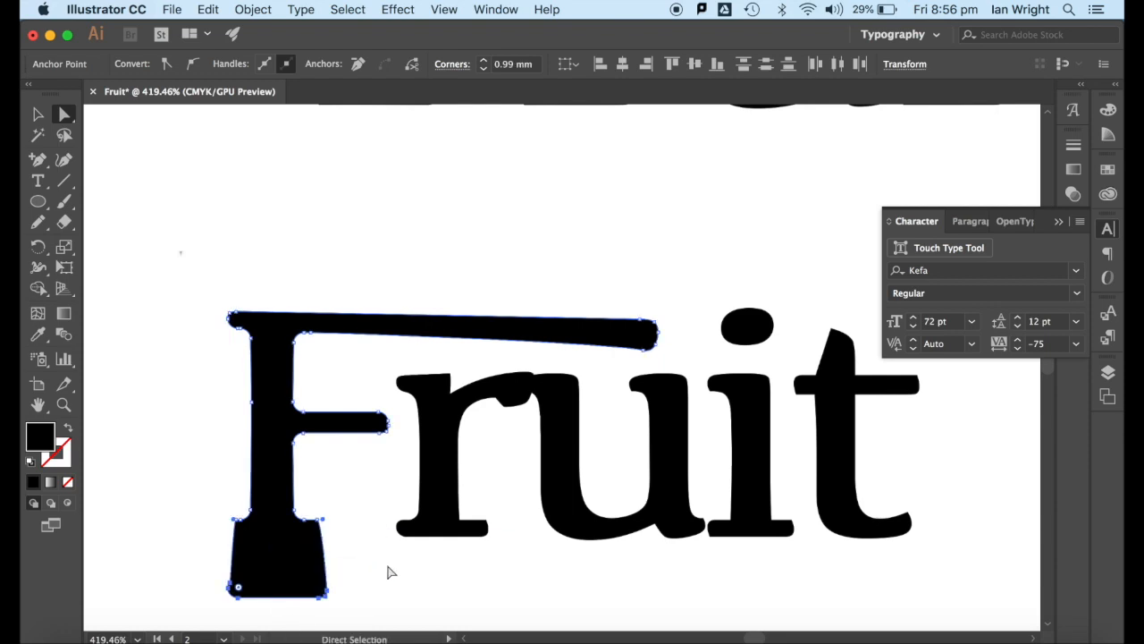
left_click(389, 572)
Move the whole r down and left so it tucks beneath the F's middle arm.
left_click_drag(390, 376, 516, 566)
left_click_drag(439, 485, 379, 548)
left_click(470, 534)
Reshape the u by bending its inner curve and pulling its upper-left serif out toward the r.
left_click(573, 454)
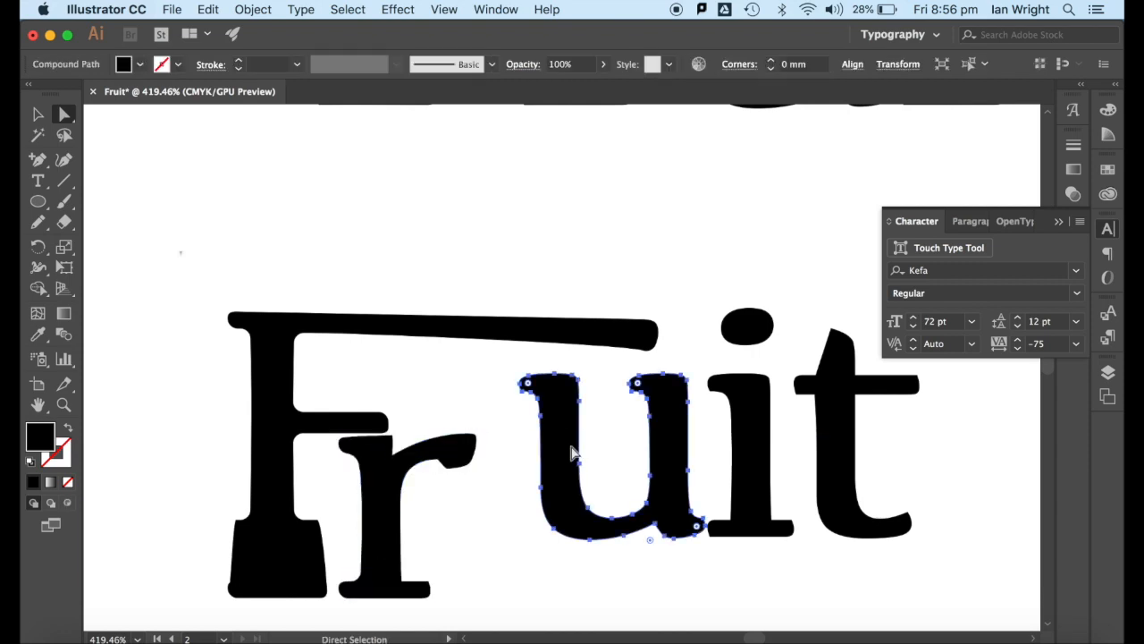
left_click_drag(586, 508, 622, 475)
left_click(590, 454)
left_click_drag(569, 401, 480, 413)
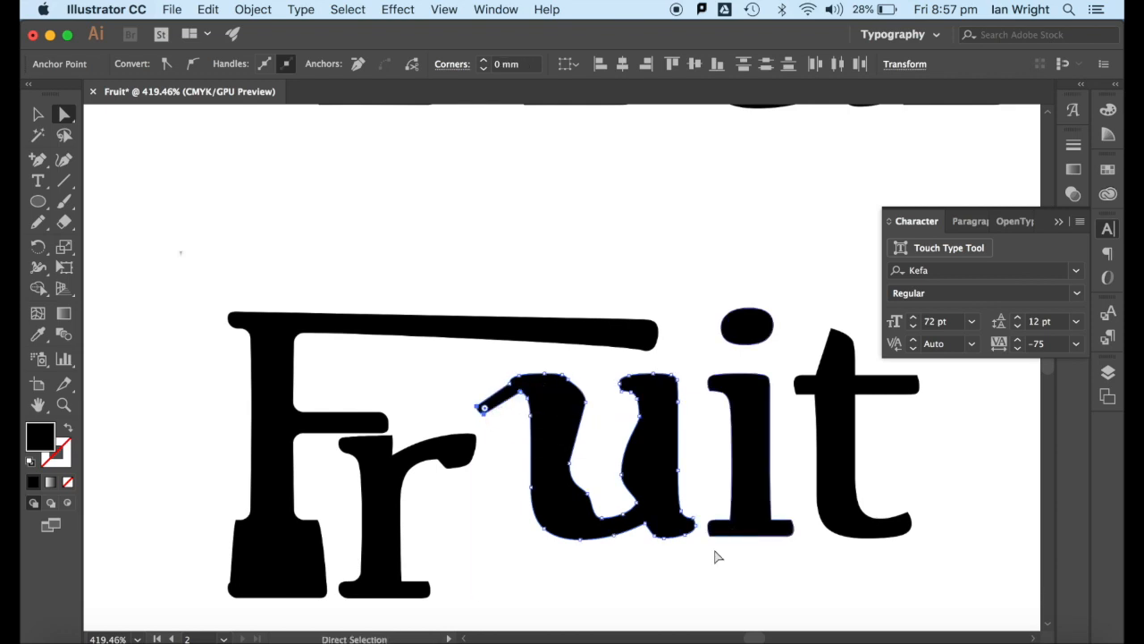
Move the reshaped u down and left so it sits against the r.
left_click(488, 559)
left_click_drag(488, 361, 684, 538)
left_click_drag(559, 487, 510, 508)
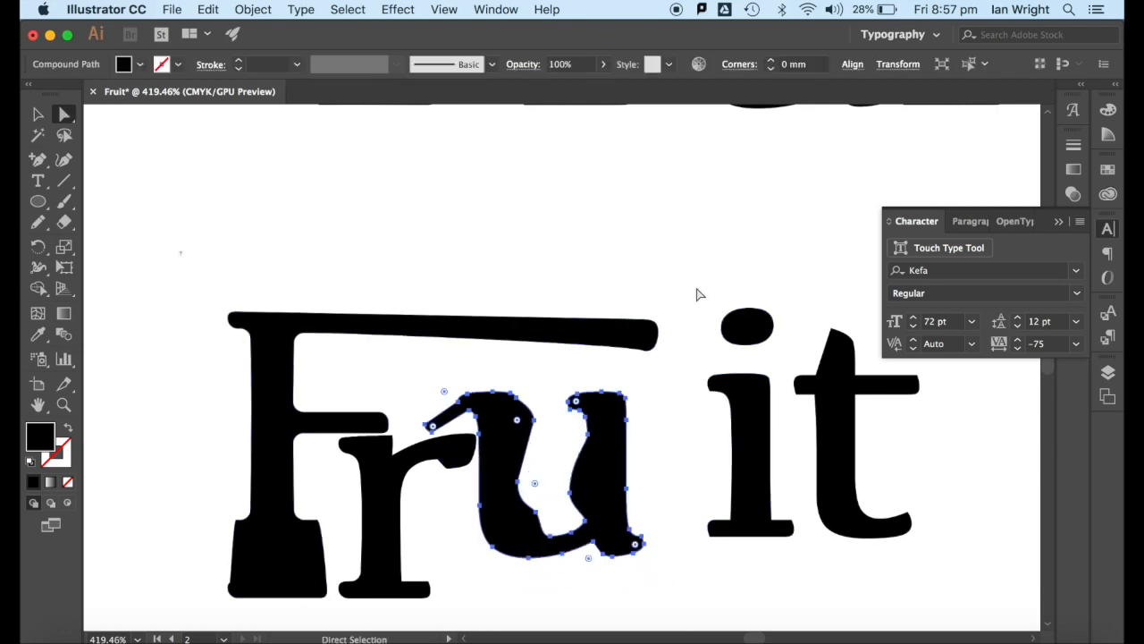
Move the i together with its dot down and left beside the u.
left_click_drag(700, 294, 792, 572)
left_click_drag(748, 497, 675, 573)
left_click(728, 477)
Pull the dot of the i into a pointed leaf shape and enlarge it.
left_click(676, 388)
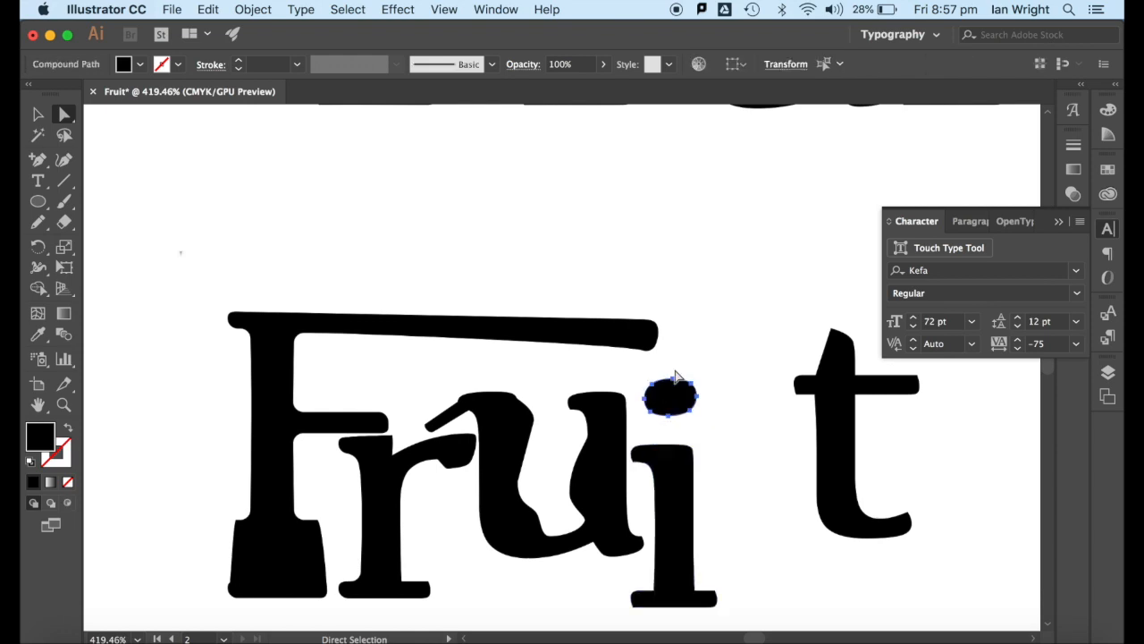
left_click_drag(691, 384, 701, 367)
left_click(715, 338)
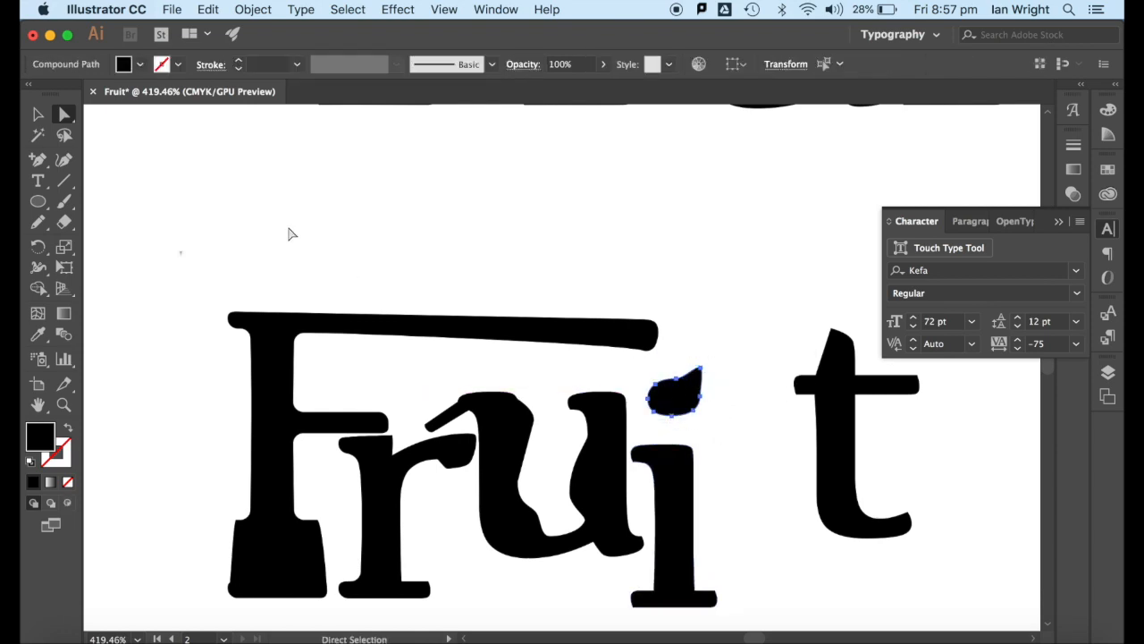
left_click(38, 115)
left_click_drag(649, 370, 619, 333)
left_click_drag(677, 388, 679, 390)
left_click(683, 408)
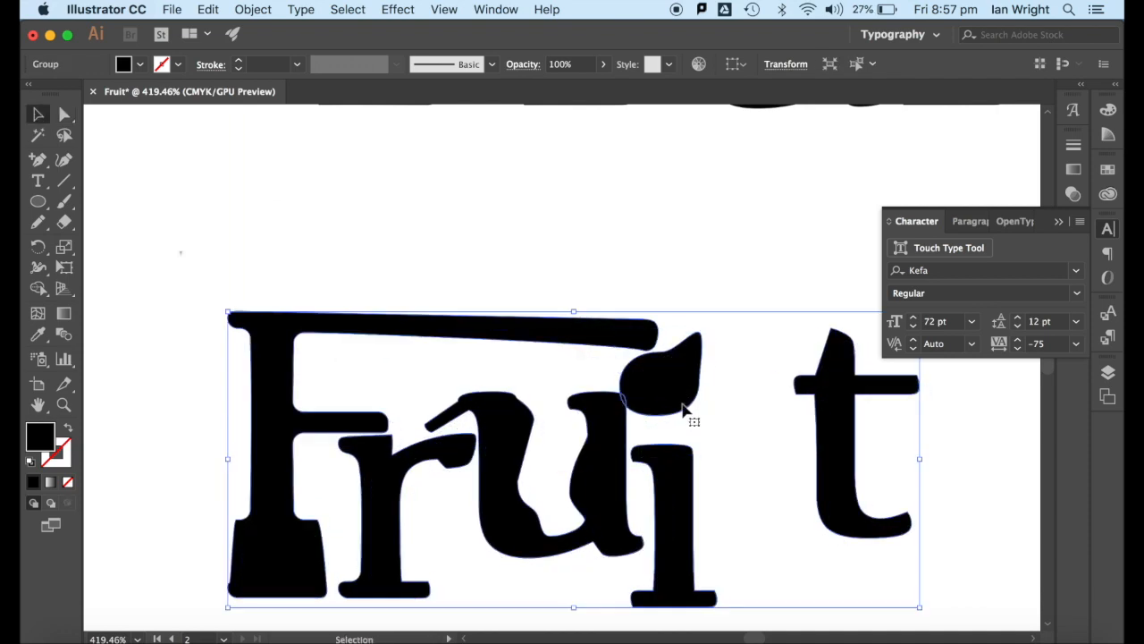
Move the t down and left so it sits close beside the i.
left_click(726, 451)
left_click(695, 402)
left_click(683, 299)
left_click(700, 337)
left_click(771, 375)
left_click(855, 426)
left_click(64, 115)
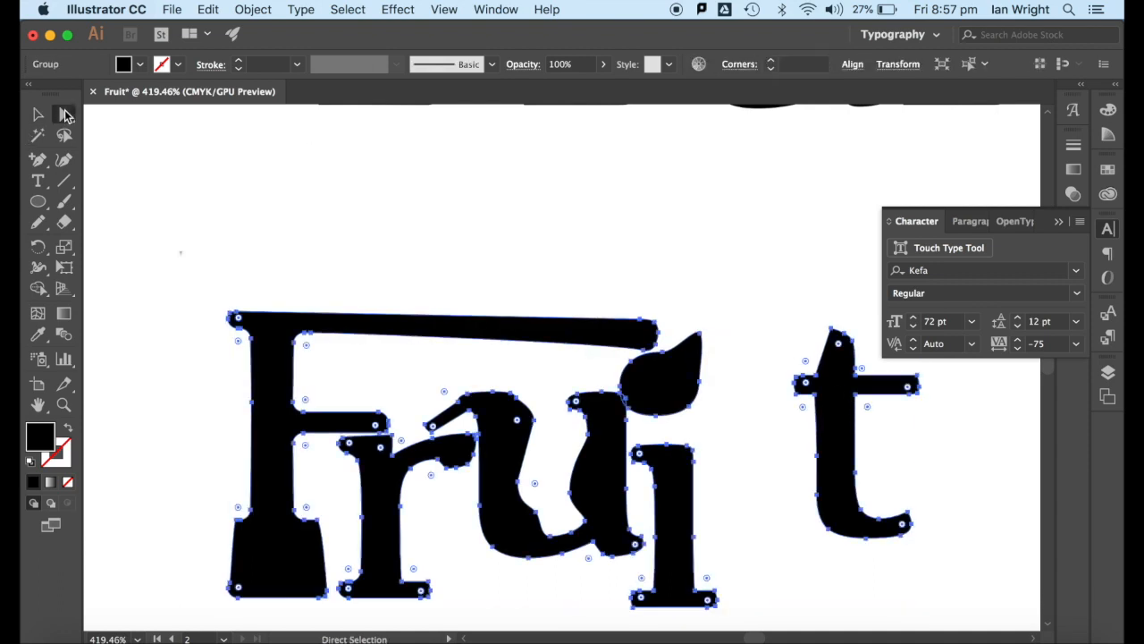
left_click(858, 439)
left_click(829, 417)
left_click_drag(829, 416, 724, 473)
Give all the outlined "Fruit" letters a yellow fill and a black 3 pt stroke.
left_click_drag(180, 251, 838, 633)
left_click(139, 64)
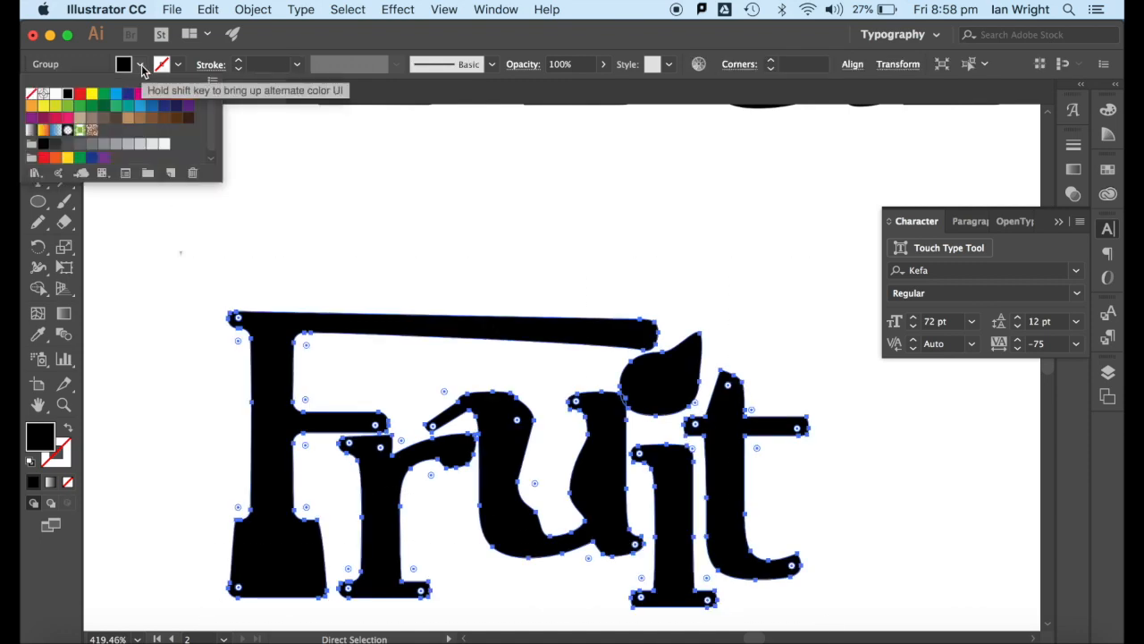
left_click(92, 93)
left_click(177, 66)
left_click(180, 66)
left_click(67, 93)
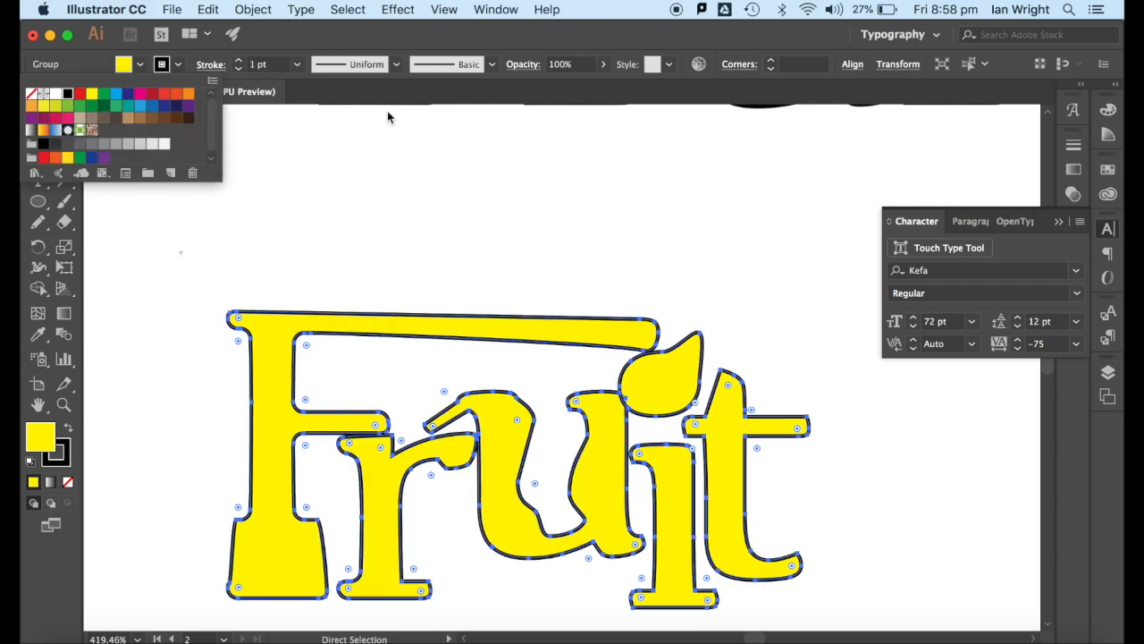
left_click(298, 67)
left_click(298, 64)
left_click(314, 182)
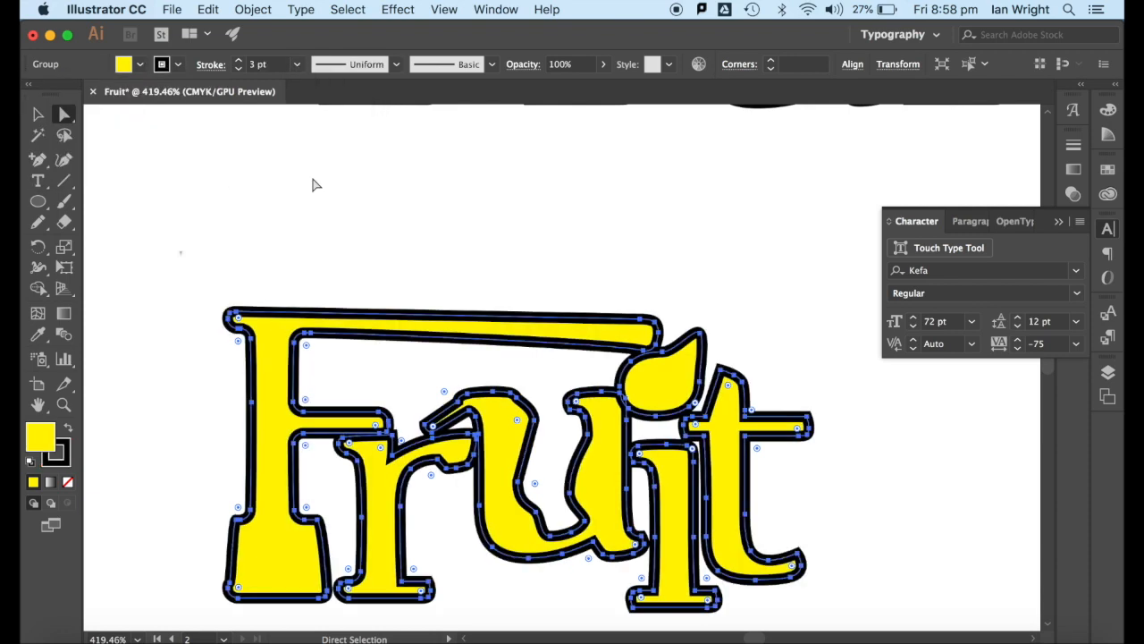
Apply the rough charcoal-style art brush to the stroke of all the yellow letters.
left_click(396, 65)
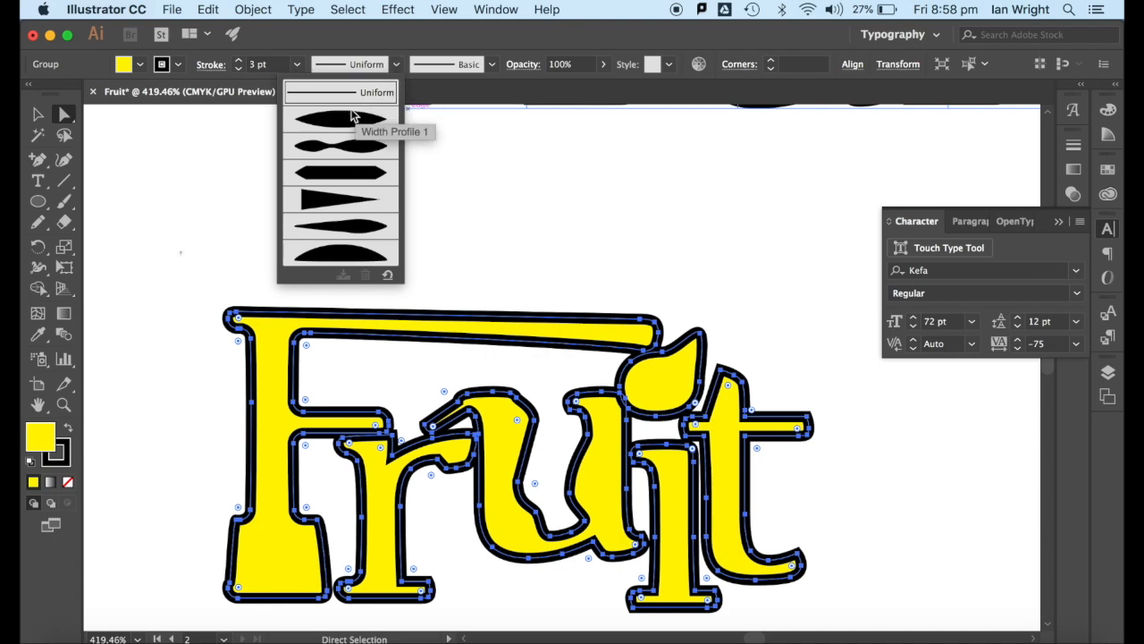
left_click(491, 65)
left_click(397, 177)
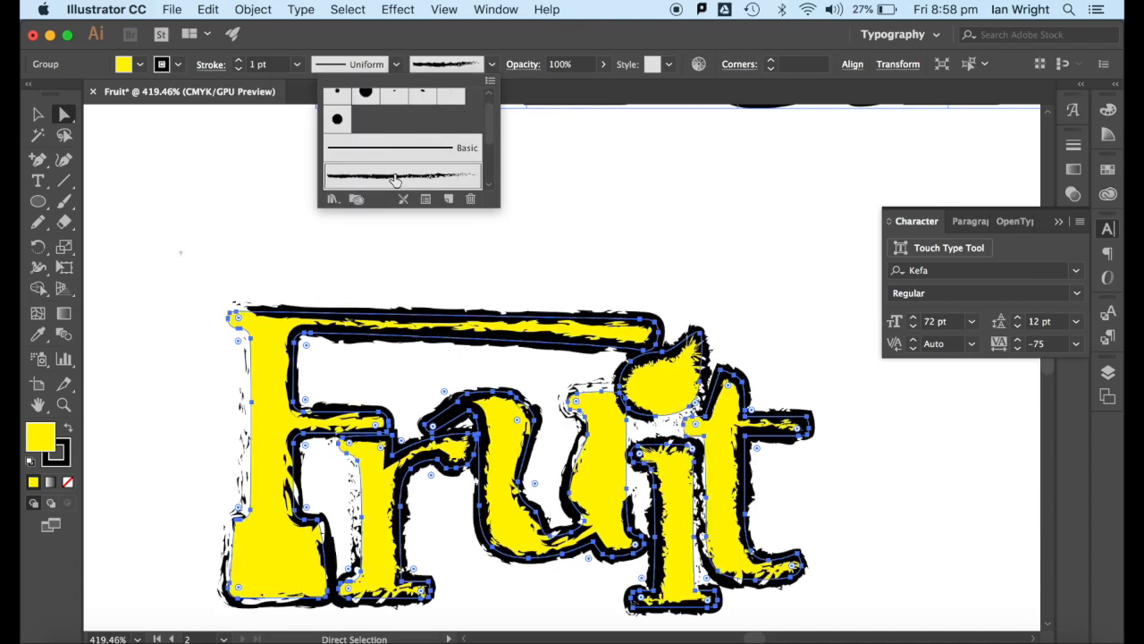
left_click(614, 217)
left_click(202, 236)
Change the fill of the letter F to green.
left_click(267, 393)
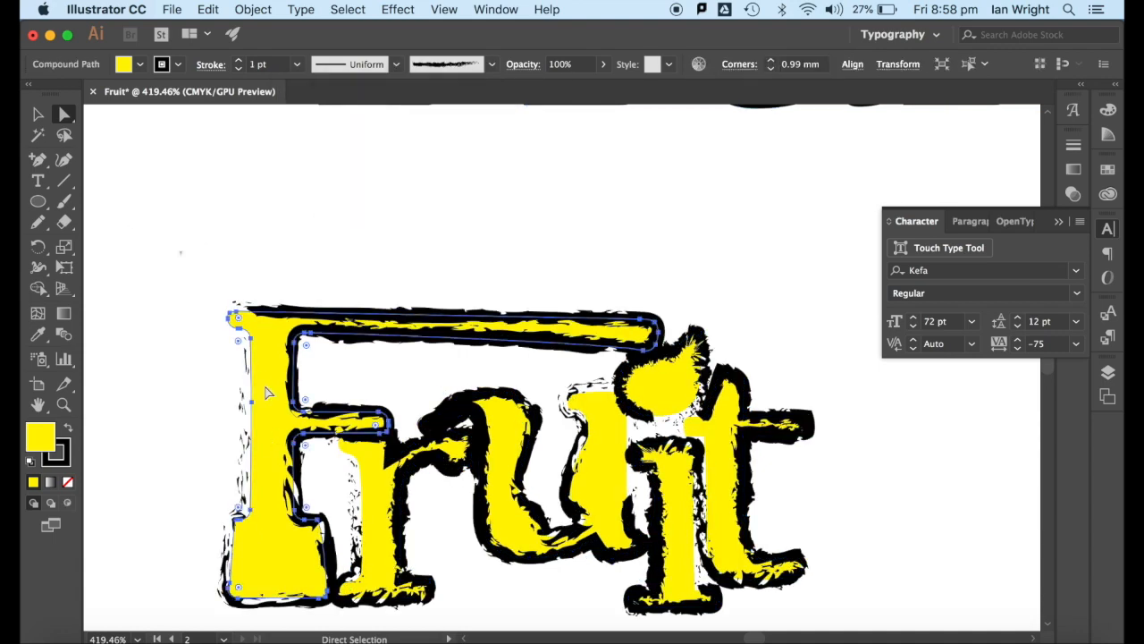
left_click(139, 66)
left_click(103, 95)
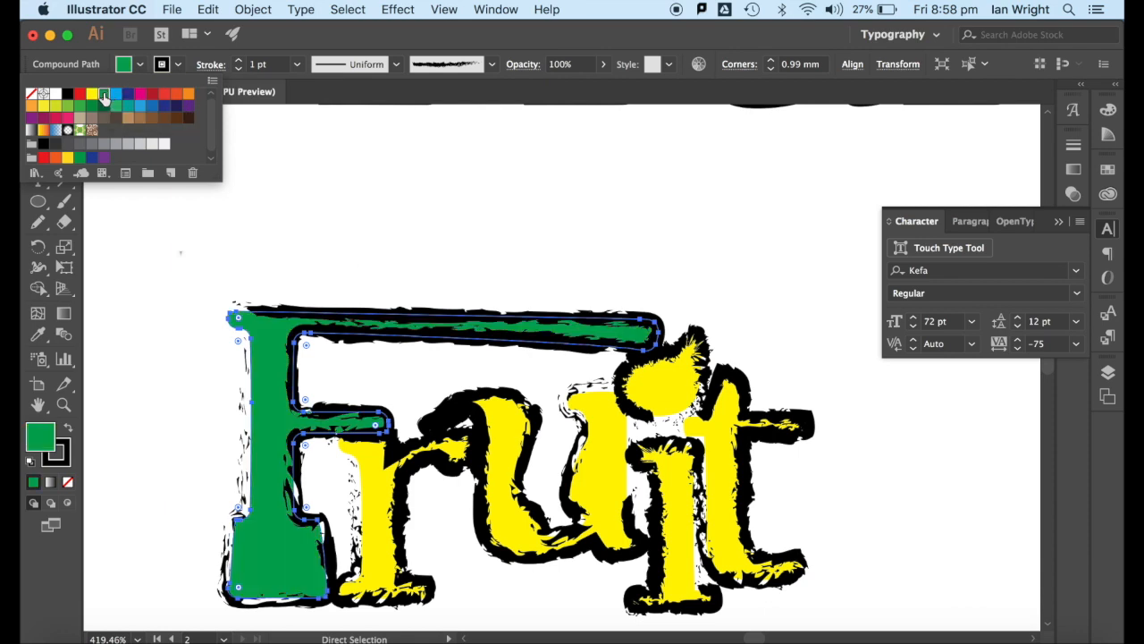
Change the fill of the letter u to magenta and the fill of the t to orange.
left_click(503, 449)
left_click(141, 65)
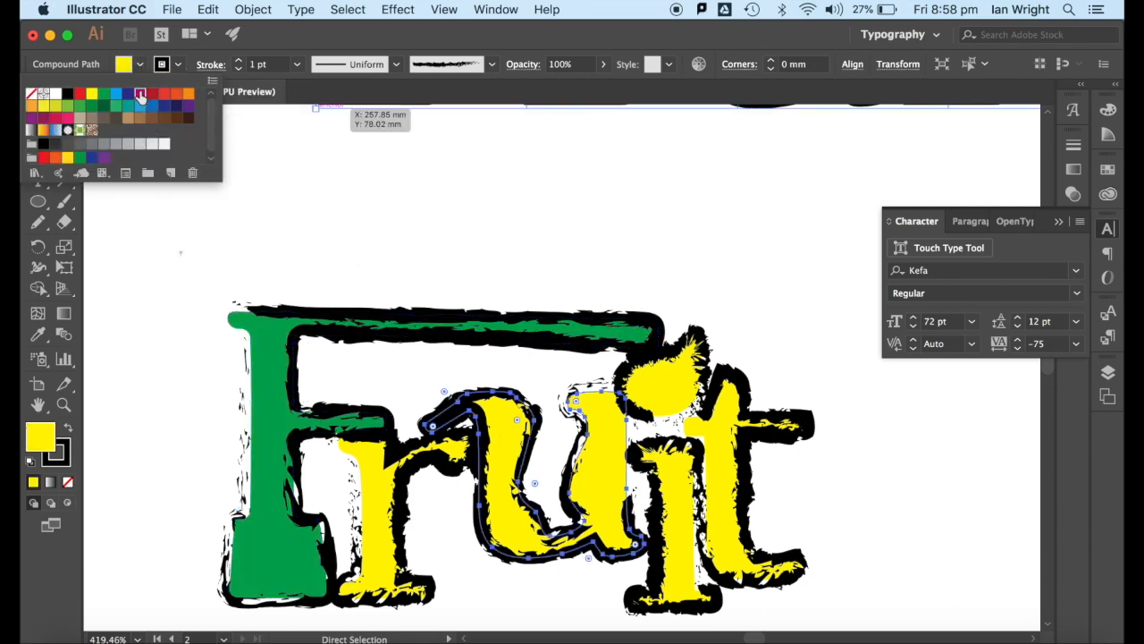
left_click(140, 96)
left_click(737, 487)
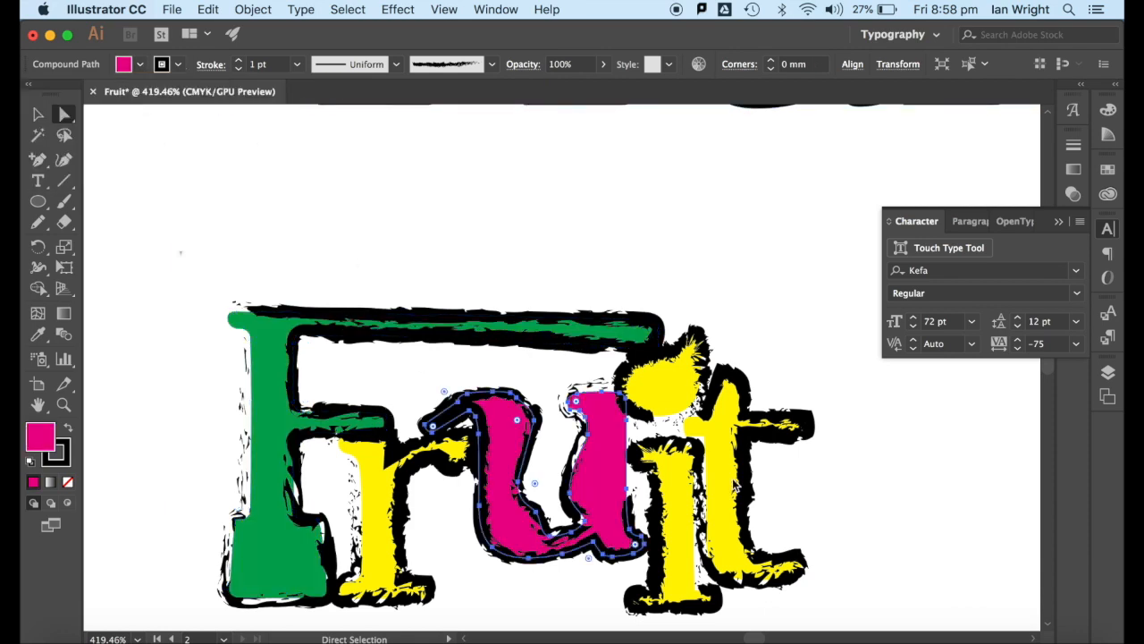
left_click(140, 65)
left_click(189, 98)
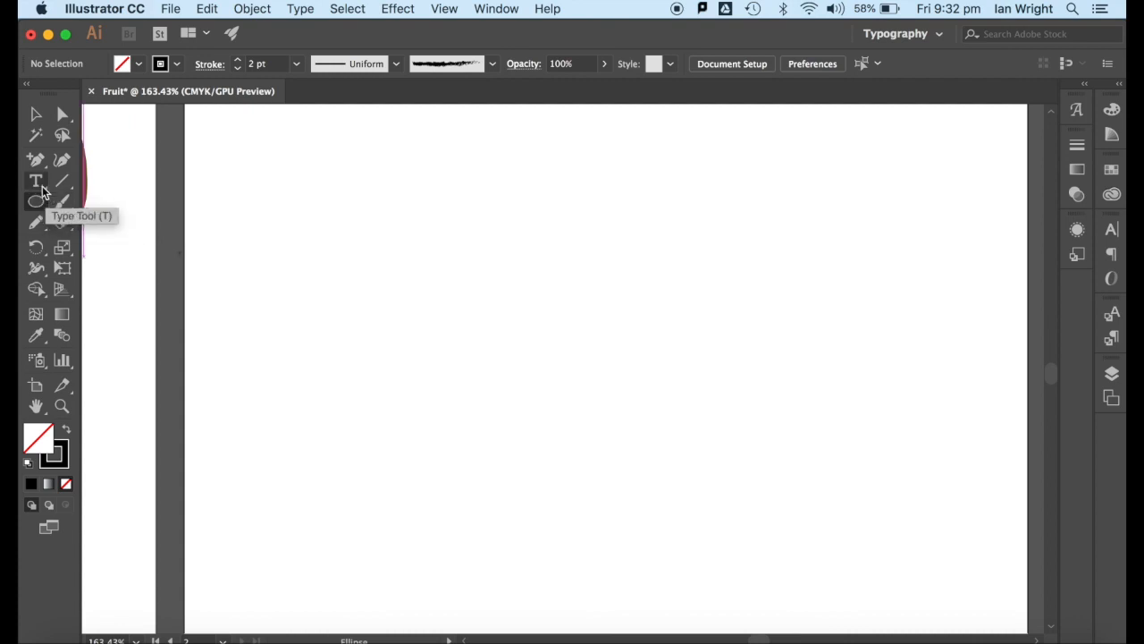
Draw a freehand wavy line with the Pencil on the blank artboard and a wide, flat ellipse beside it.
left_click(36, 222)
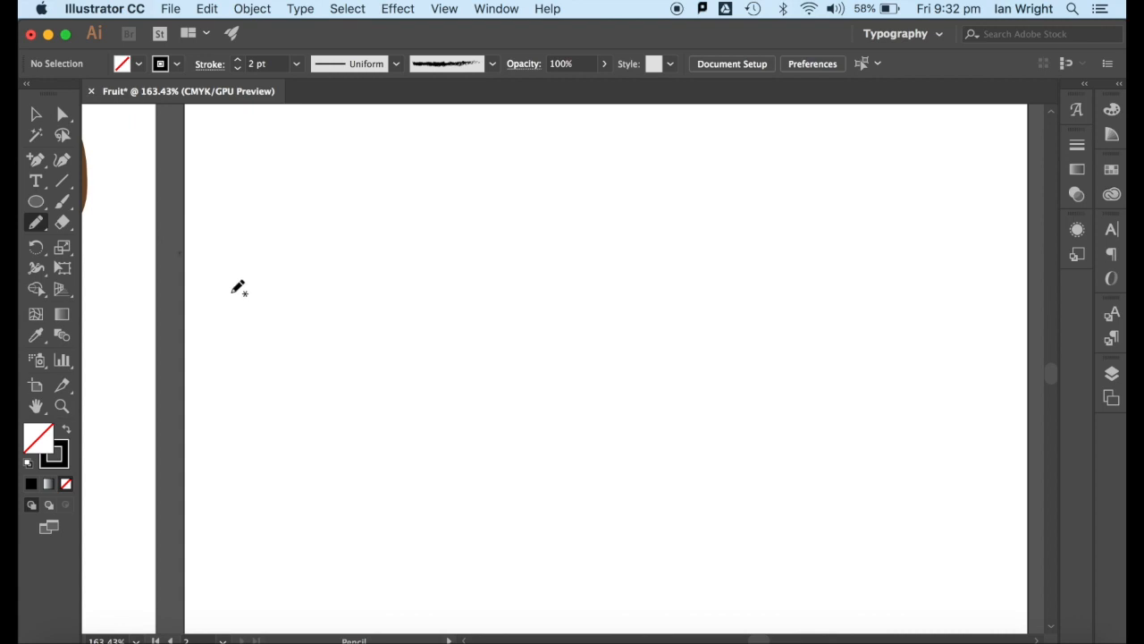
mouse_move(265, 267)
left_mouse_down()
mouse_move(313, 247)
mouse_move(411, 251)
mouse_move(479, 309)
mouse_move(542, 282)
mouse_move(570, 221)
mouse_move(604, 202)
left_mouse_up()
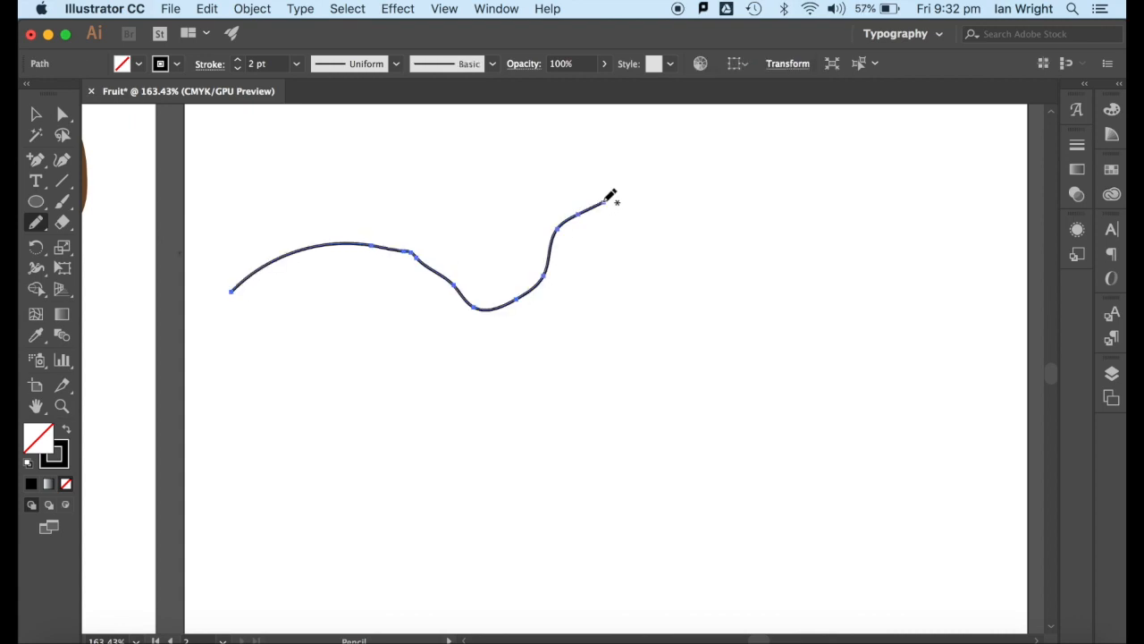
left_click(37, 205)
left_click_drag(679, 309, 968, 417)
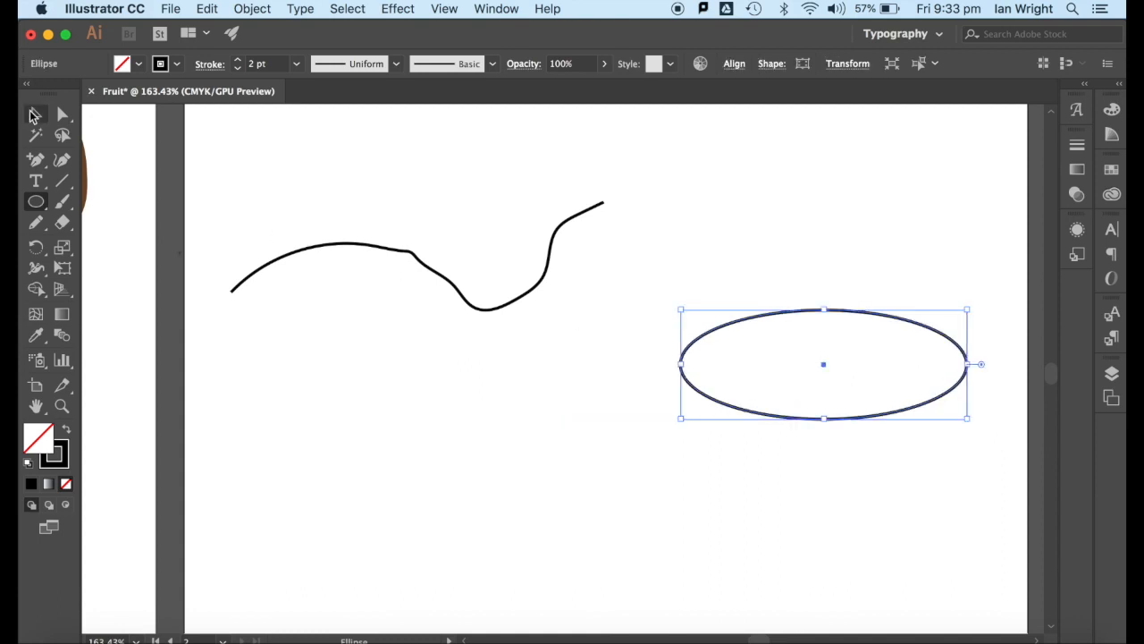
Add the text "Fruit" along the wavy pencil line with the Type on a Path tool.
left_click(37, 181)
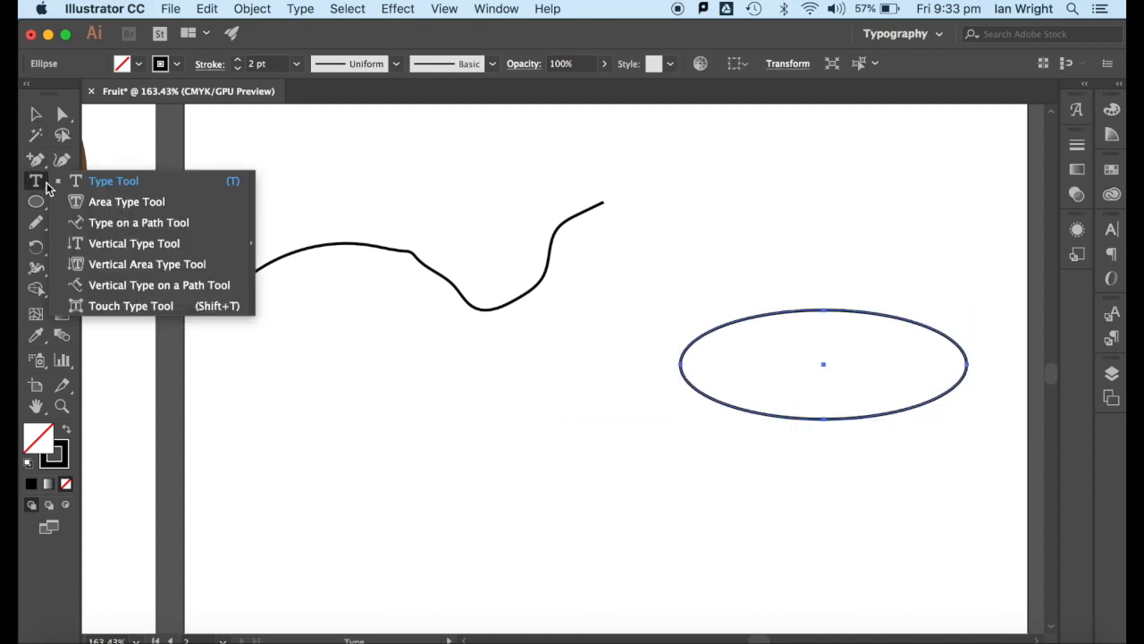
left_click(107, 224)
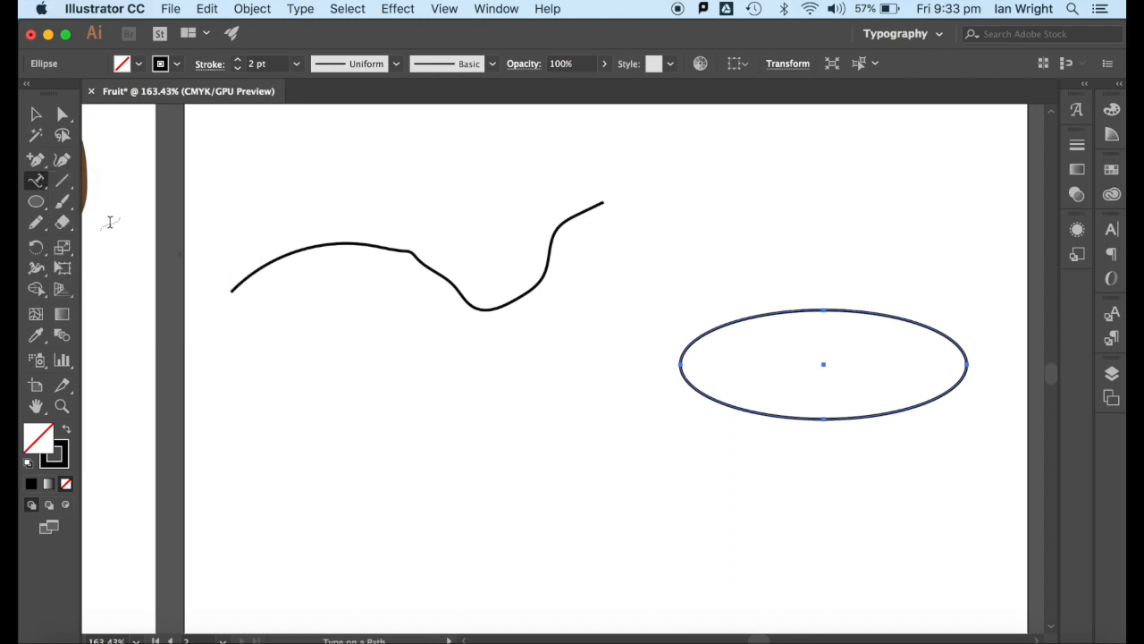
left_click(242, 282)
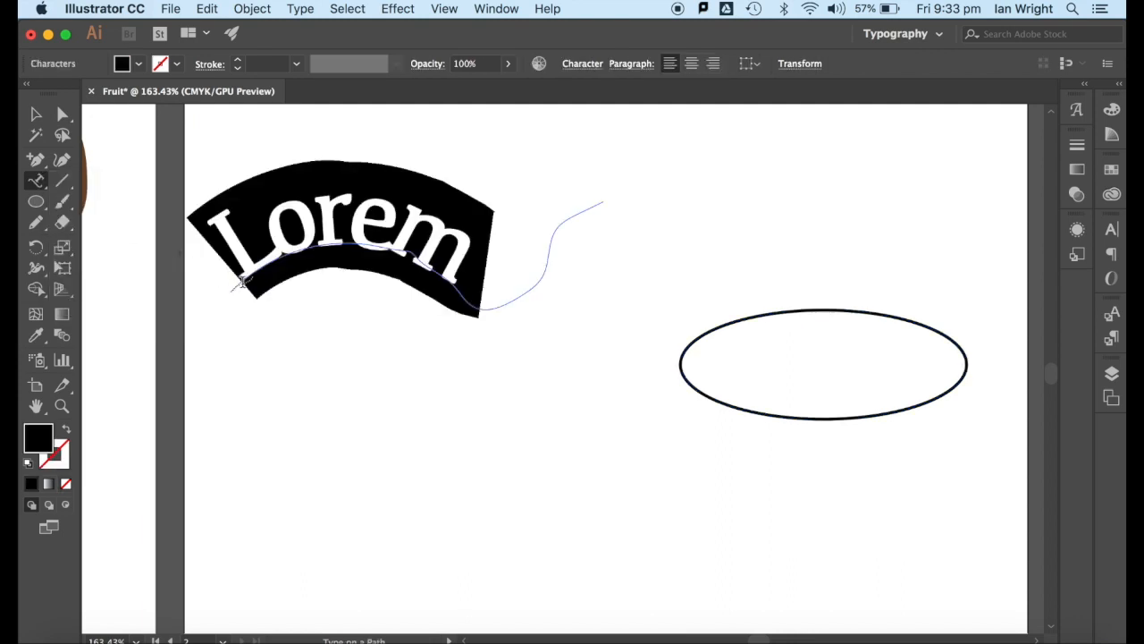
type("Fruit")
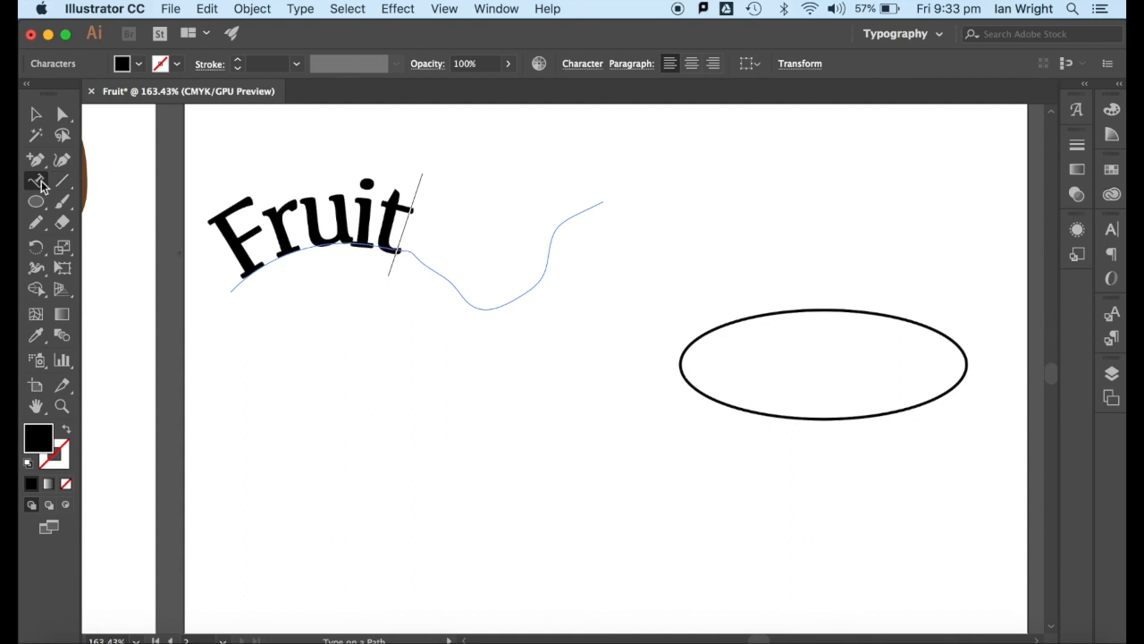
key("Escape")
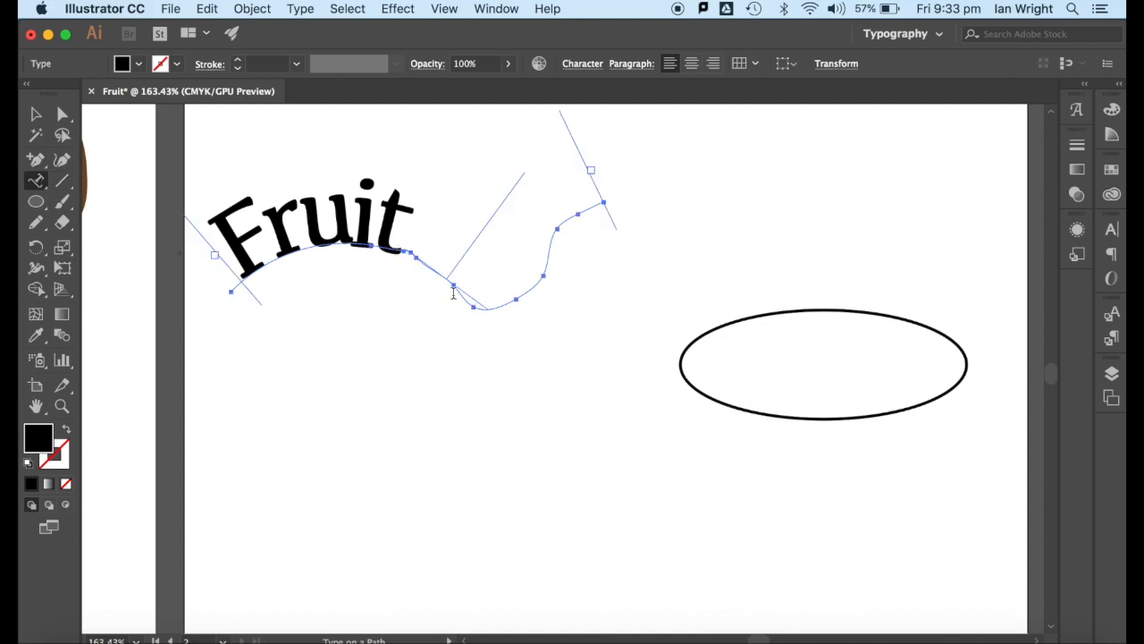
Add the text "Fruit" along the upper edge of the ellipse as type on a path.
left_click(707, 333)
type("Fruit")
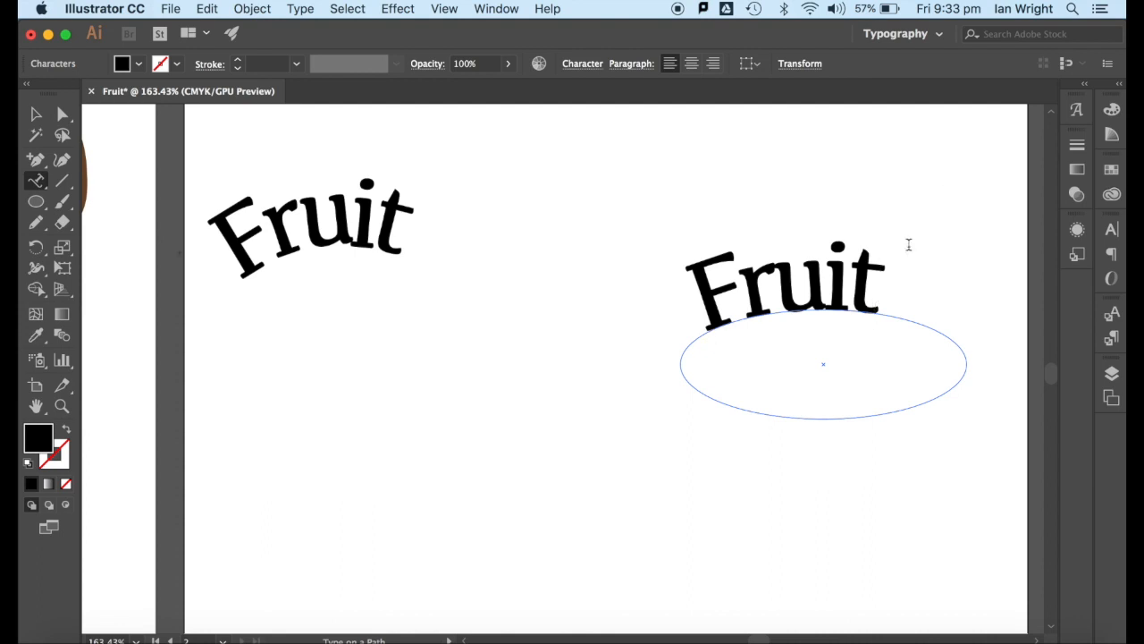
left_click_drag(888, 289, 708, 297)
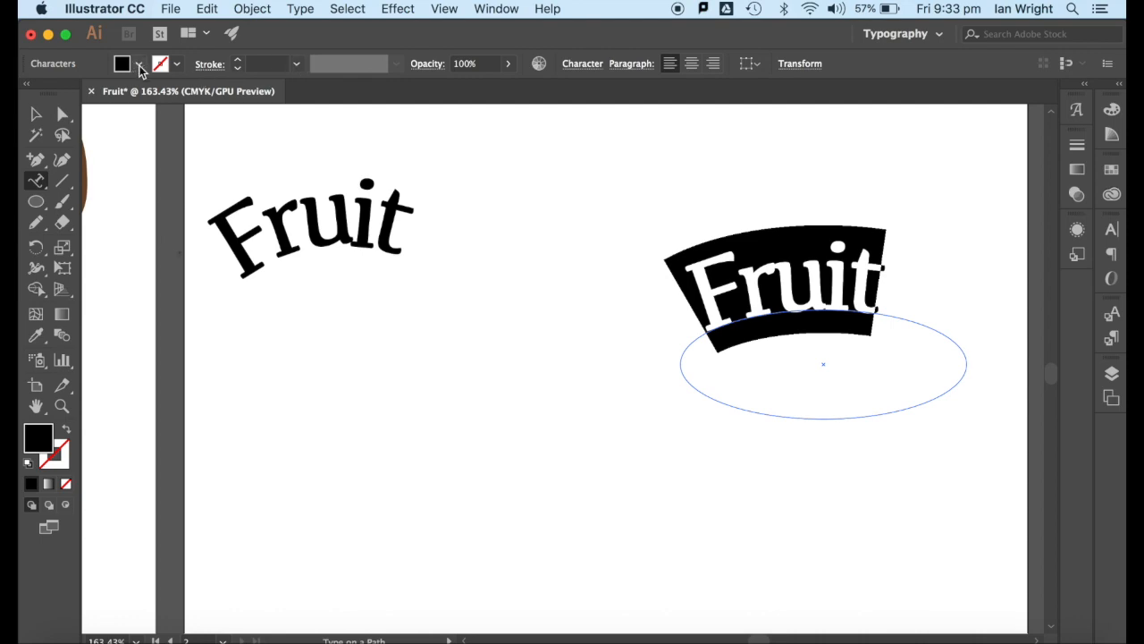
key("Escape")
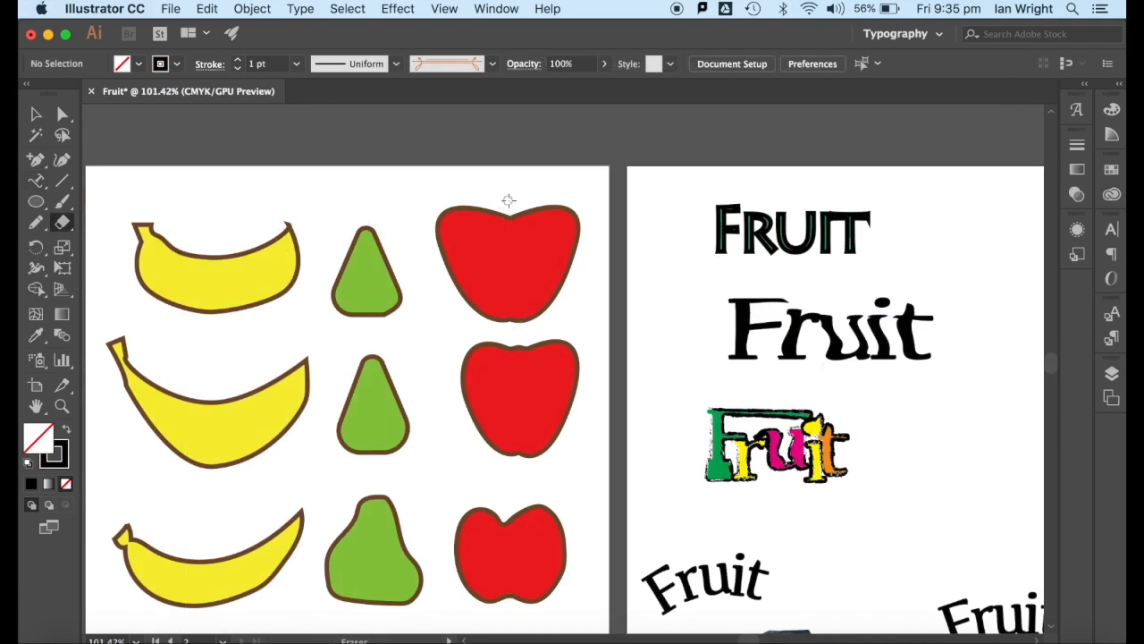
Slice the top red apple into pieces with several crossing Eraser strokes: one vertical, two diagonal and a shallow one across its lower part.
left_click_drag(508, 208, 514, 338)
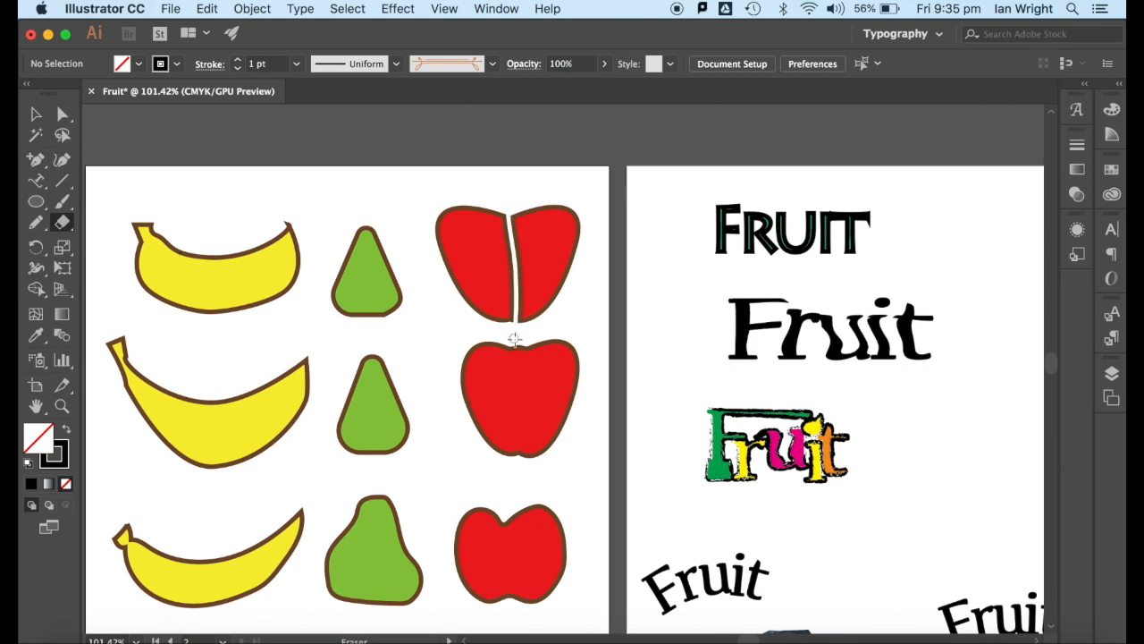
left_click_drag(446, 295, 518, 229)
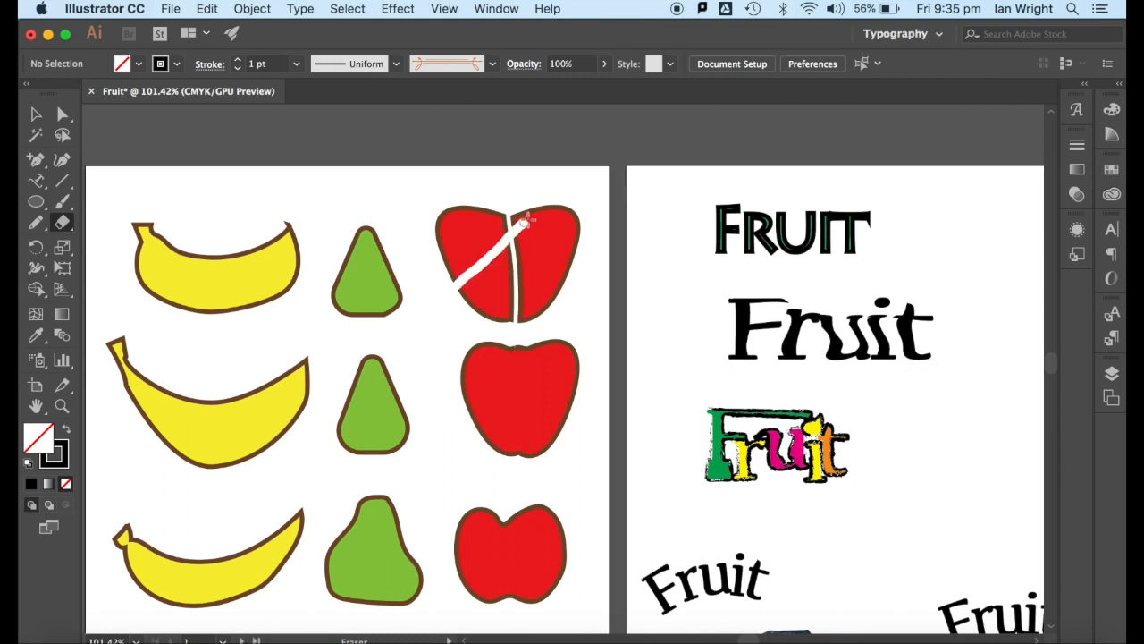
left_click_drag(556, 280, 429, 209)
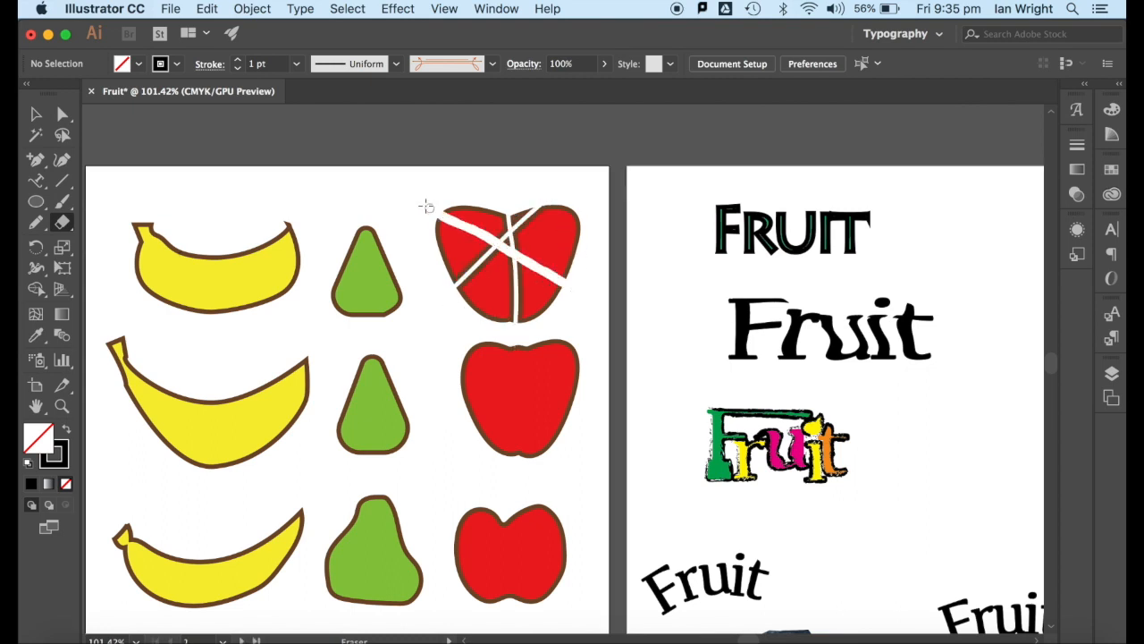
mouse_move(456, 287)
left_mouse_down()
mouse_move(516, 283)
mouse_move(579, 256)
left_mouse_up()
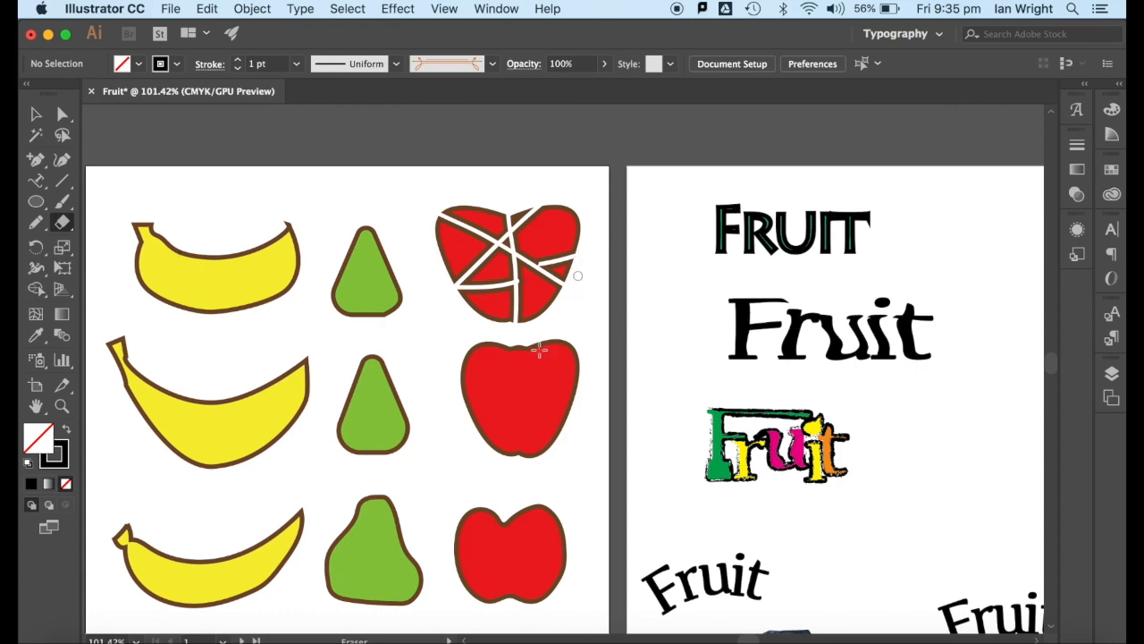
Erase strips through the multicoloured "Fruit" lettering: one across all the letters, one across the F's stem and one down through the u.
scroll(704, 420, "right", 3)
scroll(704, 420, "down", 2)
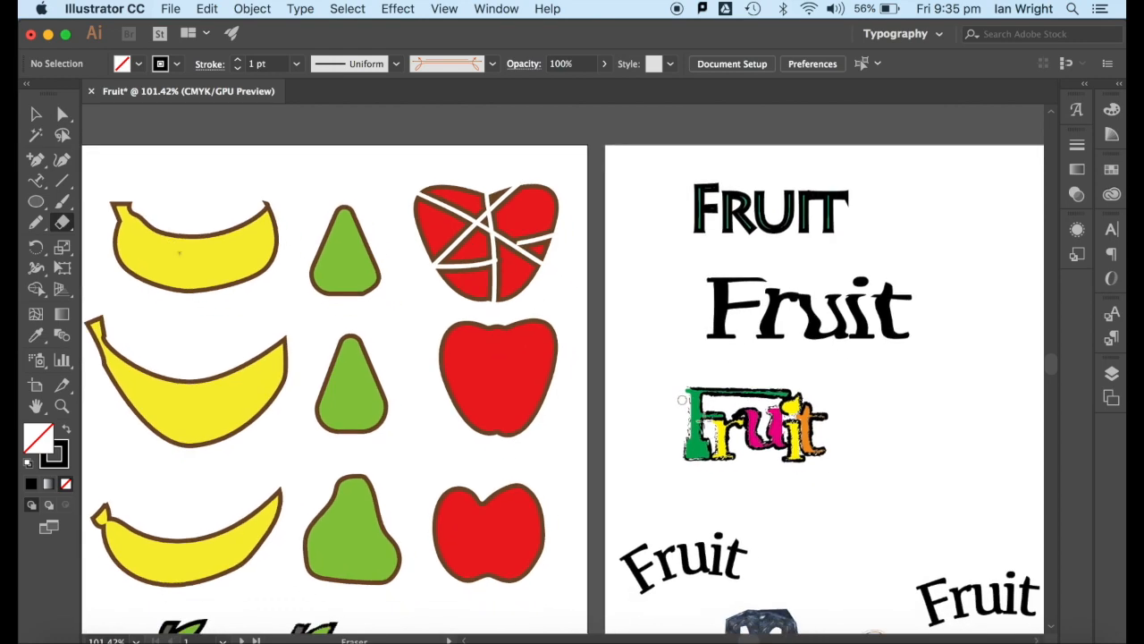
scroll(703, 420, "up", 3)
scroll(697, 404, "up", 3)
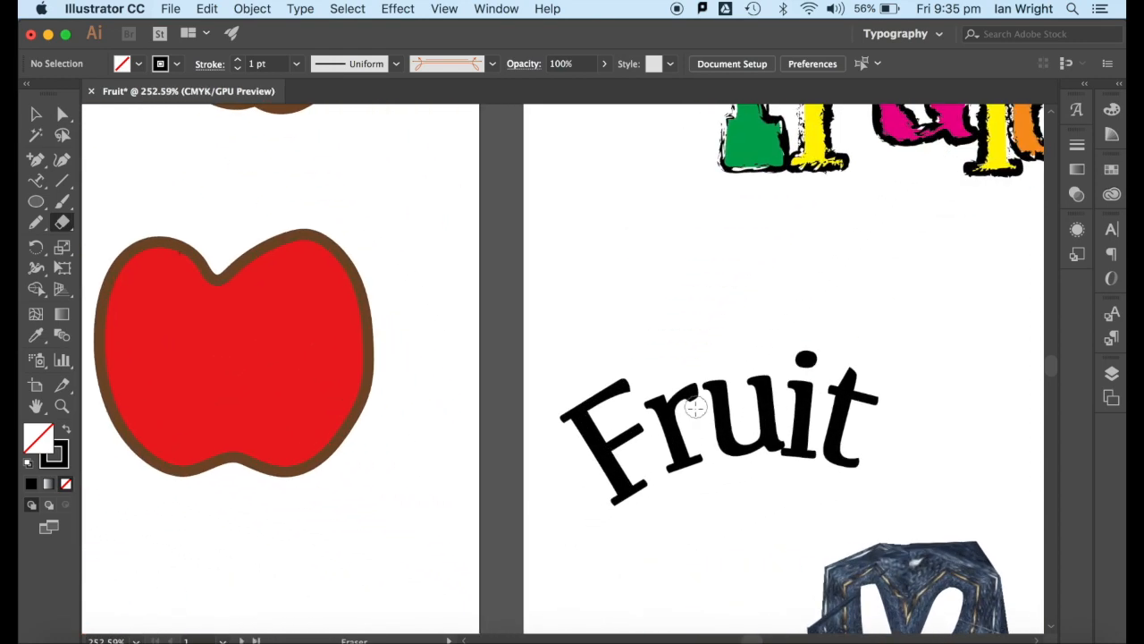
scroll(697, 407, "right", 4)
scroll(696, 406, "up", 2)
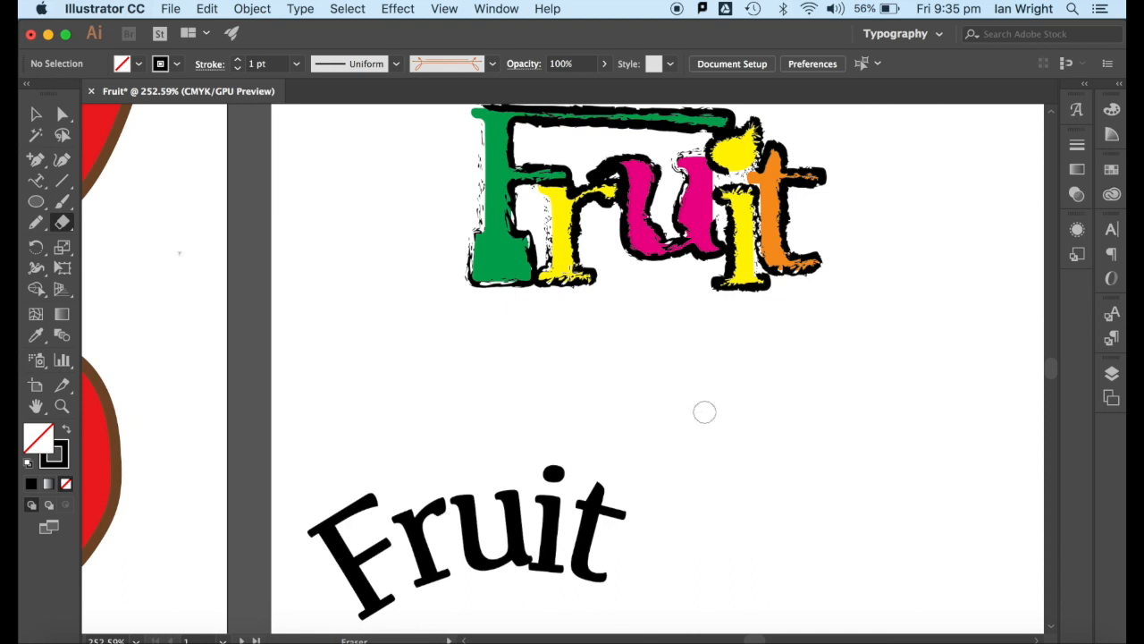
left_click_drag(423, 245, 943, 205)
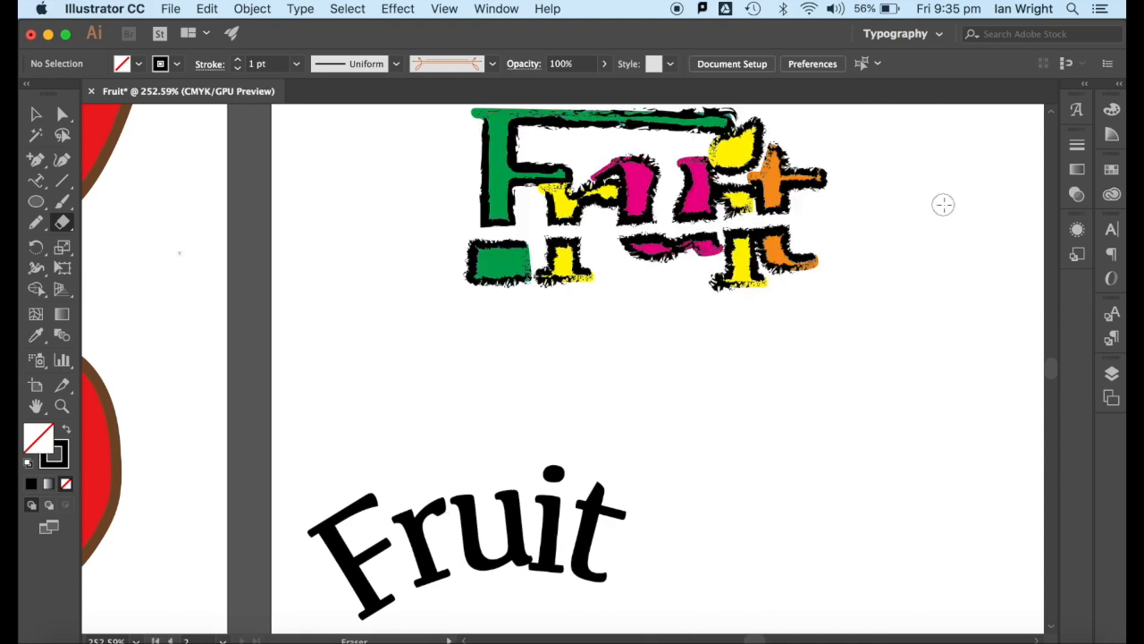
left_click_drag(462, 165, 572, 139)
mouse_move(682, 133)
left_mouse_down()
mouse_move(640, 129)
mouse_move(638, 261)
left_mouse_up()
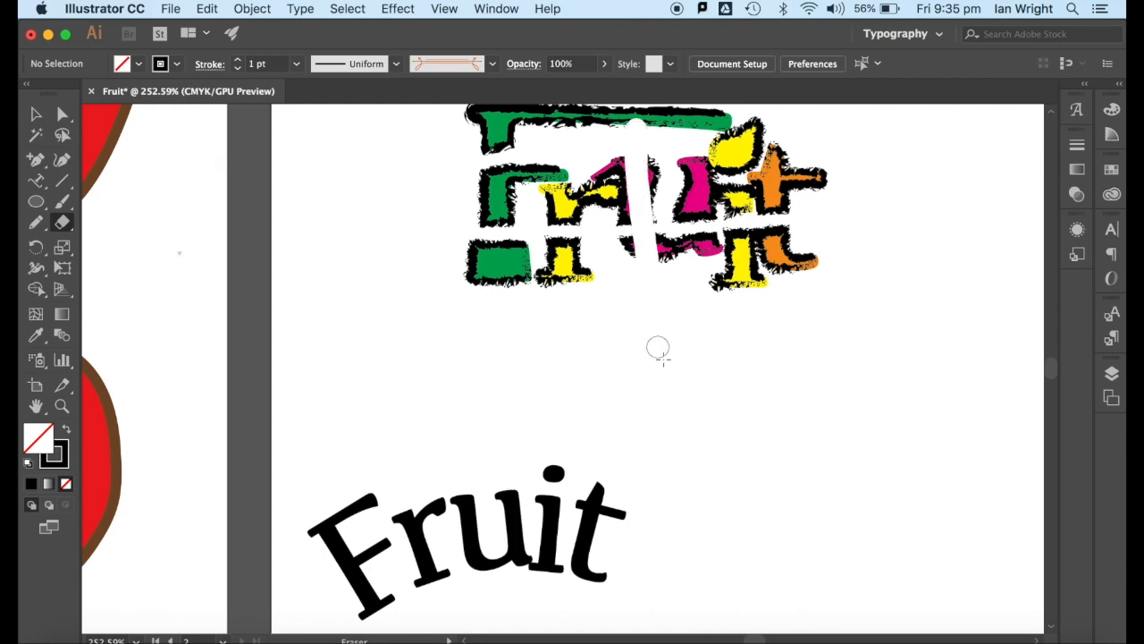